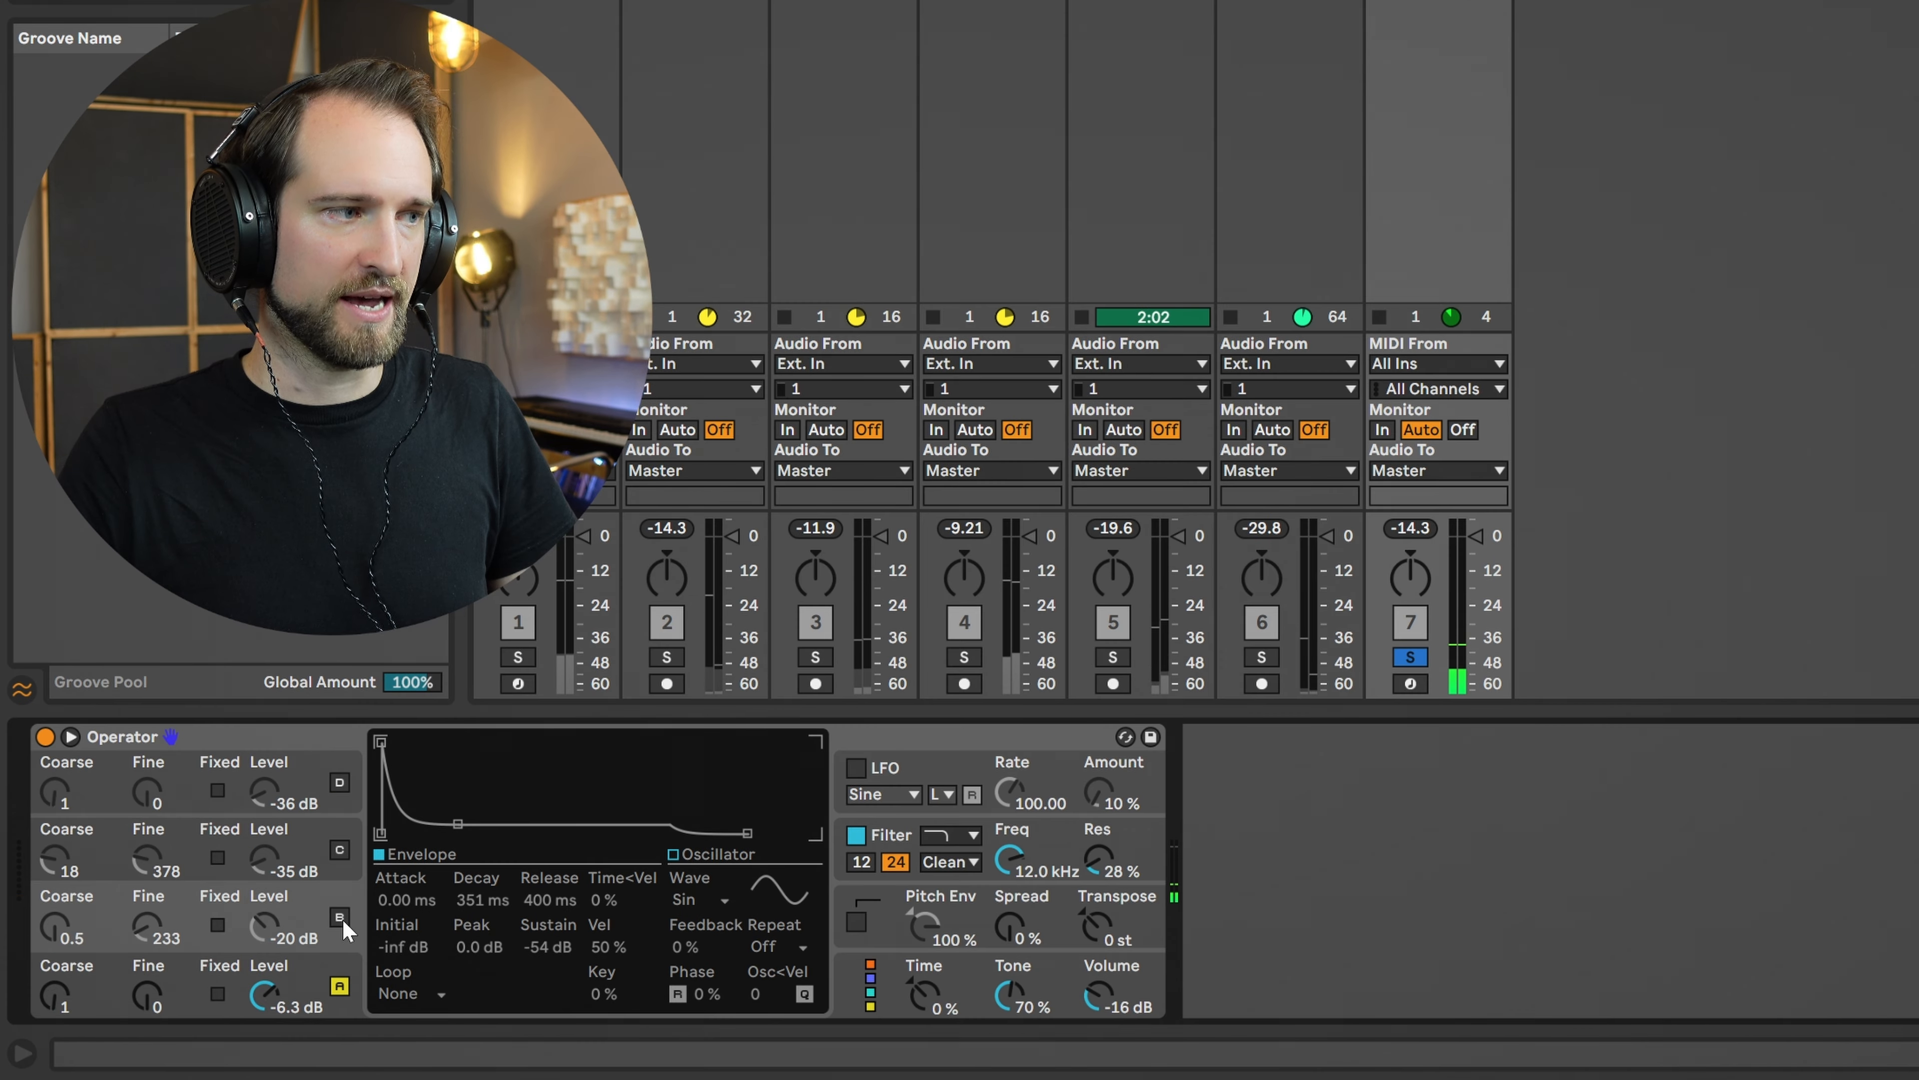
Turn on Operator's oscillator B, adjust its coarse tuning, and switch oscillator A to a fixed frequency.
left_click(340, 918)
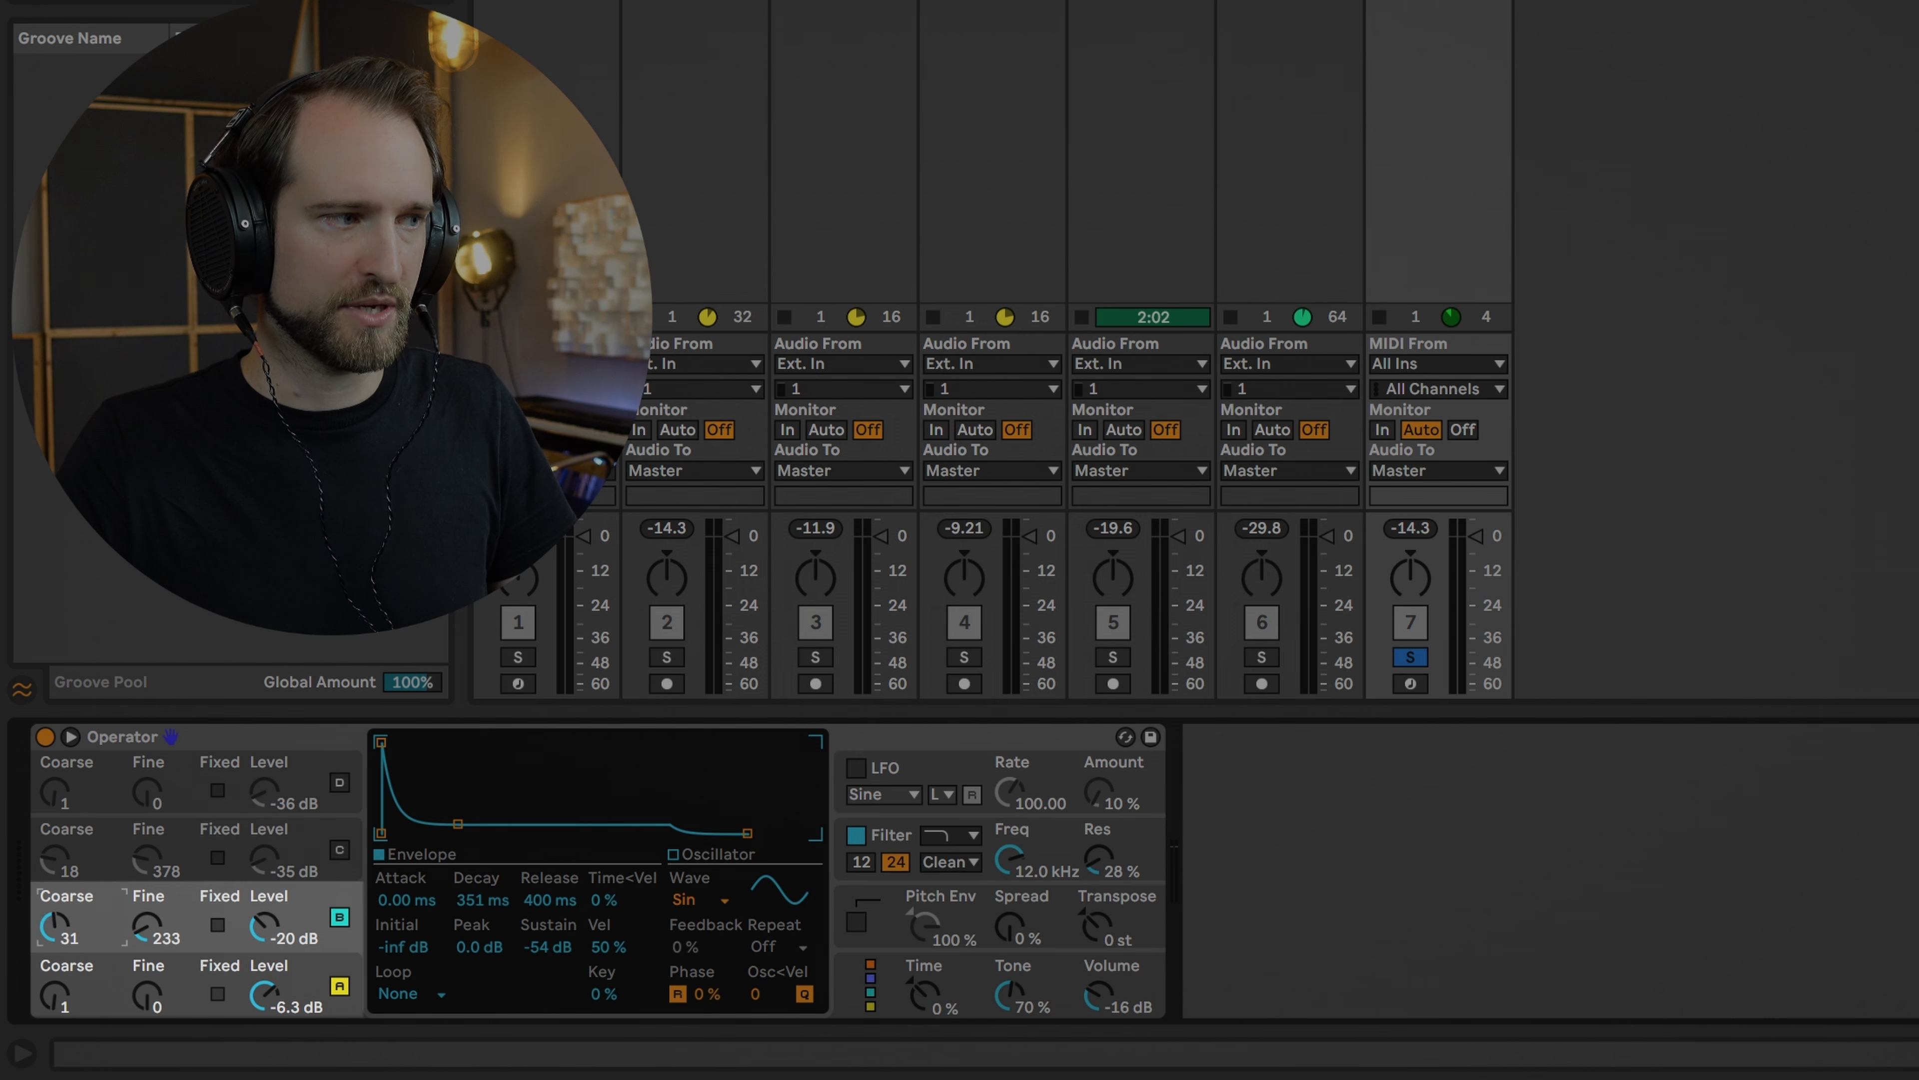
left_click_drag(58, 928, 58, 917)
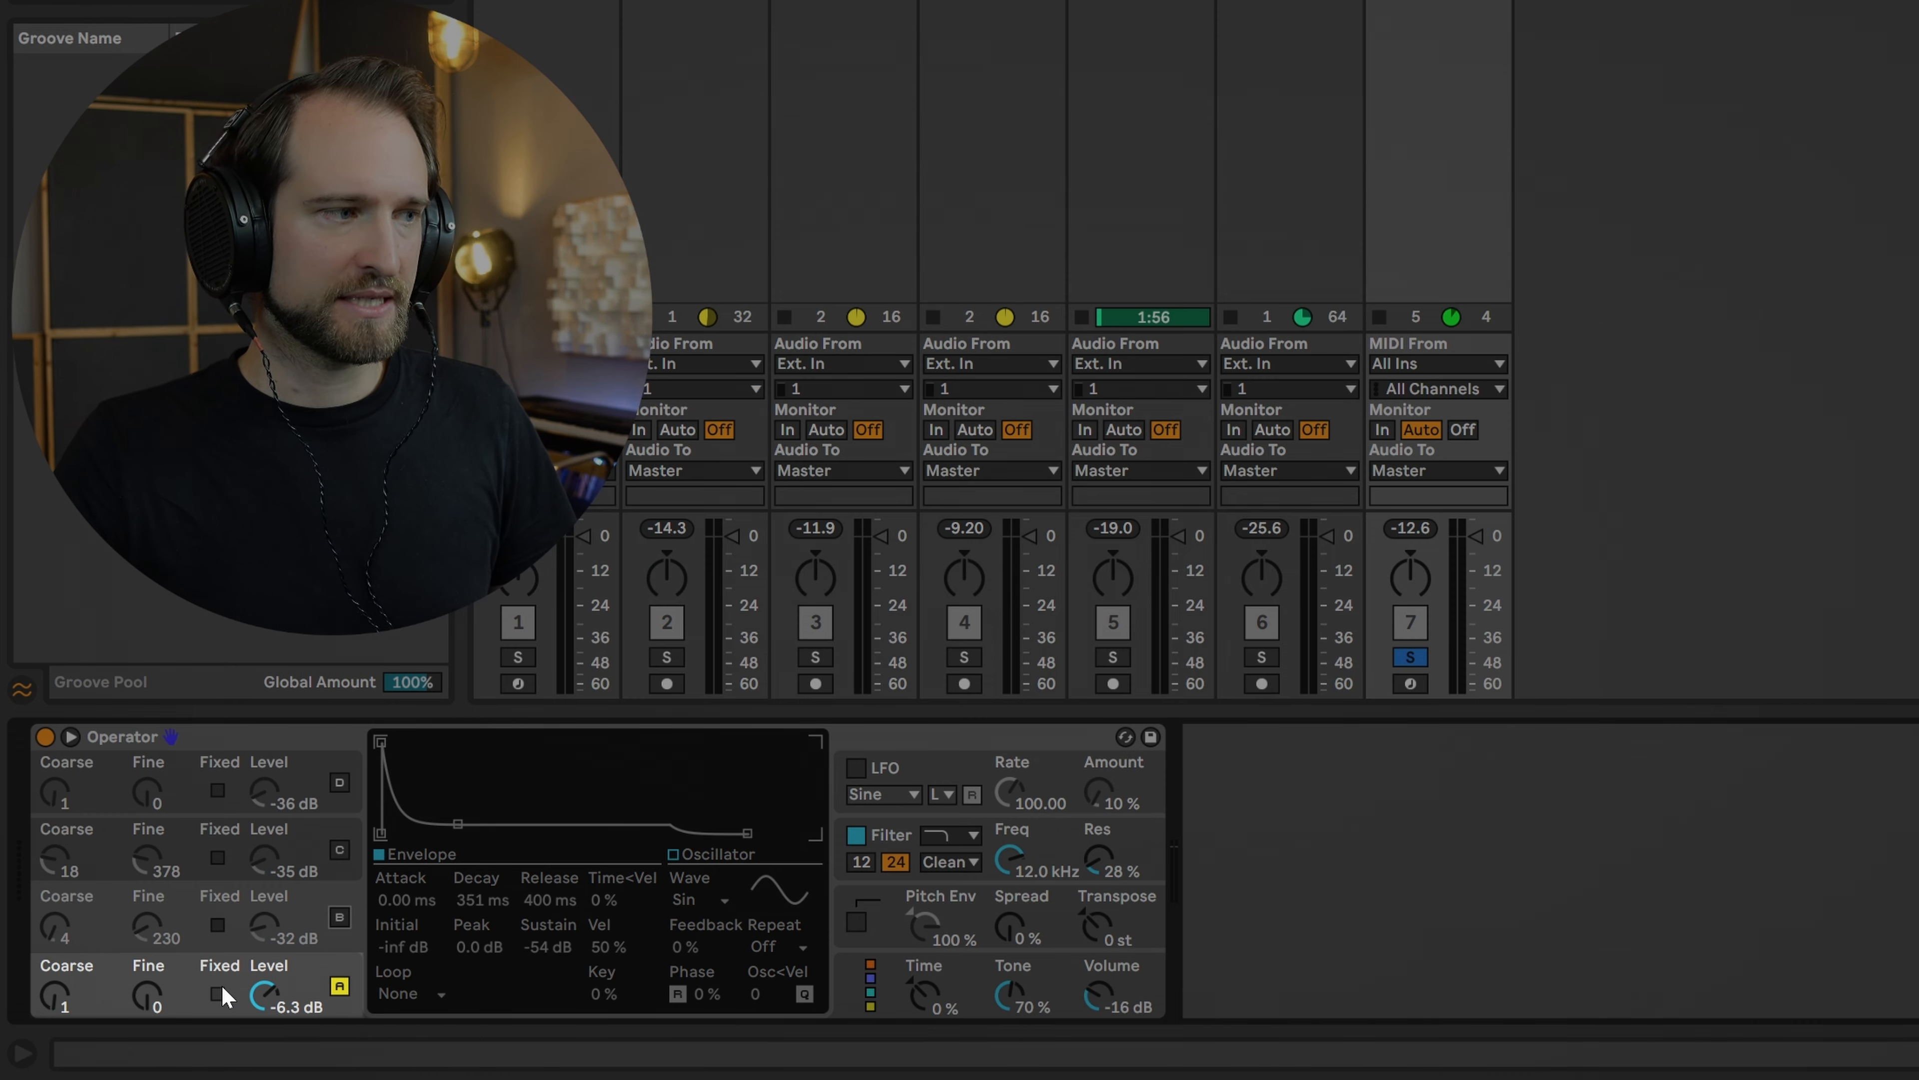
left_click(219, 993)
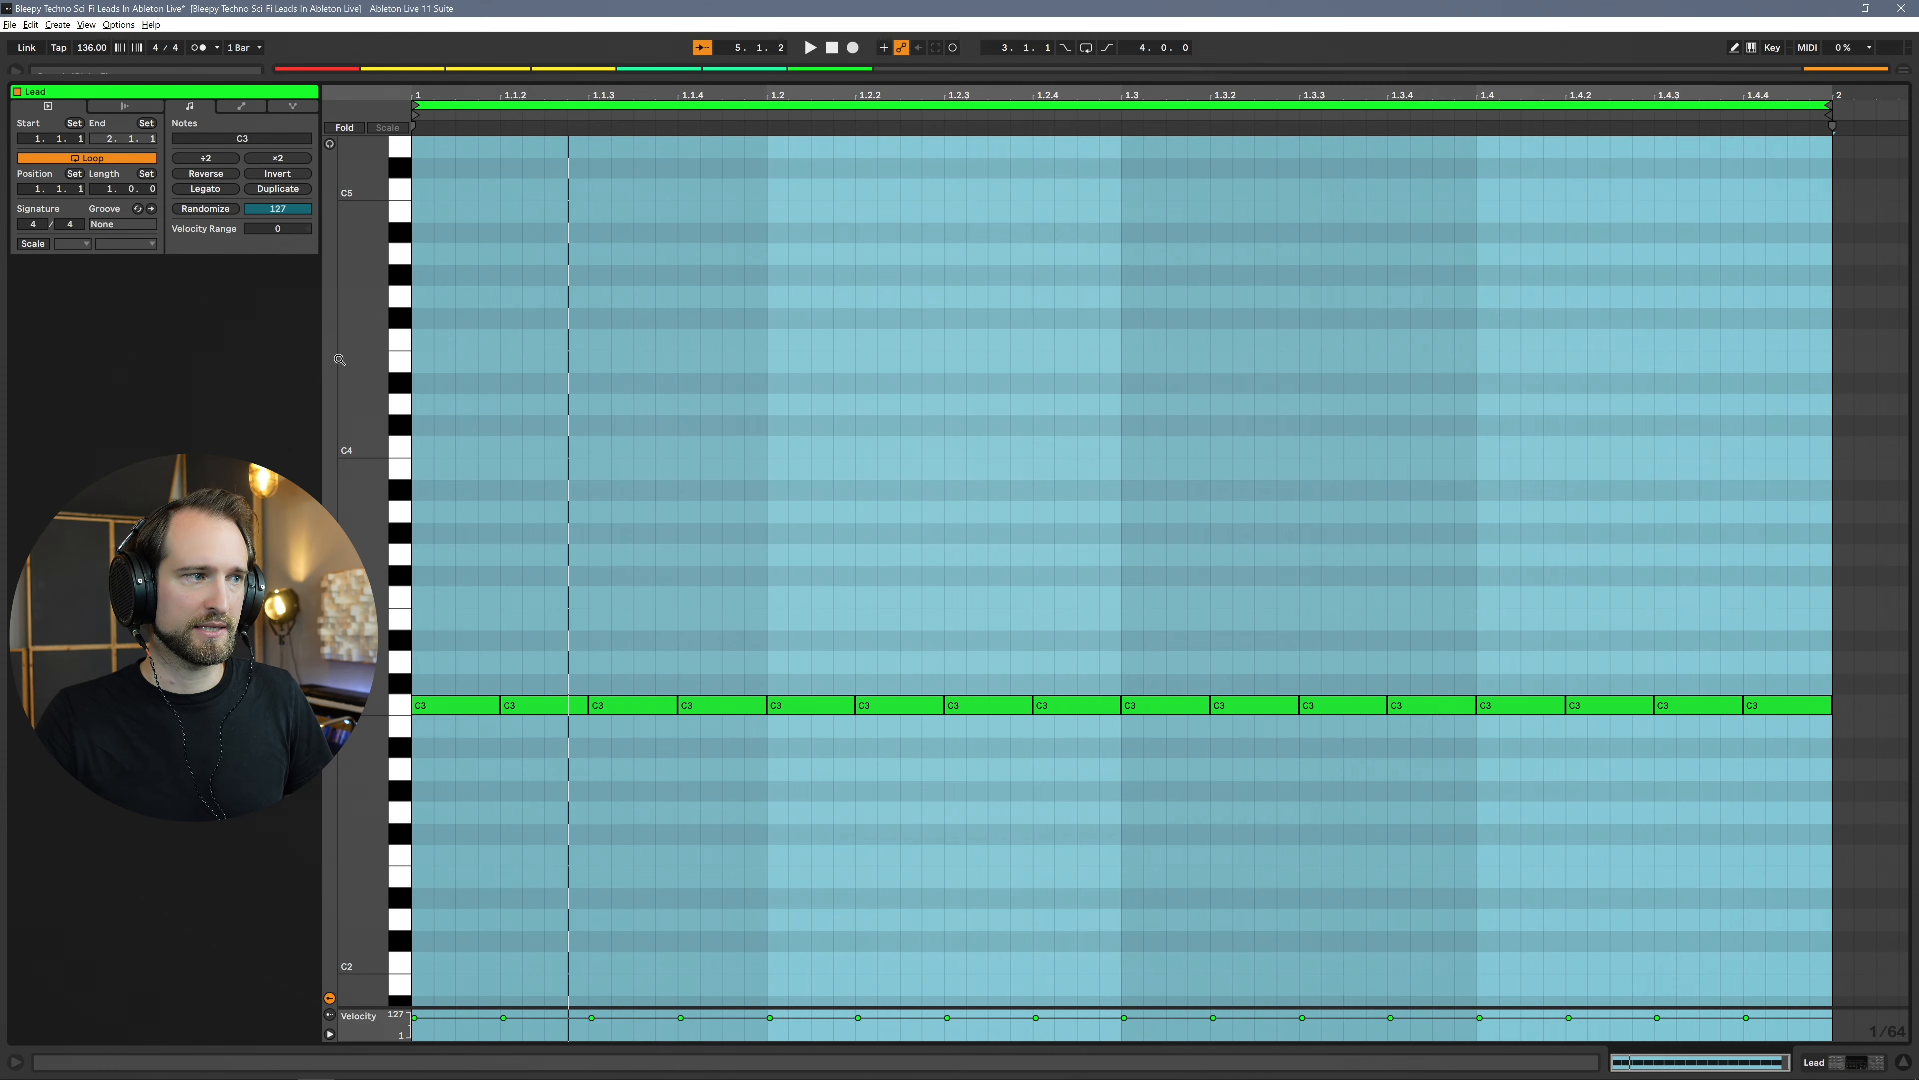
Transpose all notes in the Lead clip up one octave to C4 and back down an octave to test the fixed pitch.
key("space")
left_click_drag(438, 652, 1826, 770)
key("shift+Up")
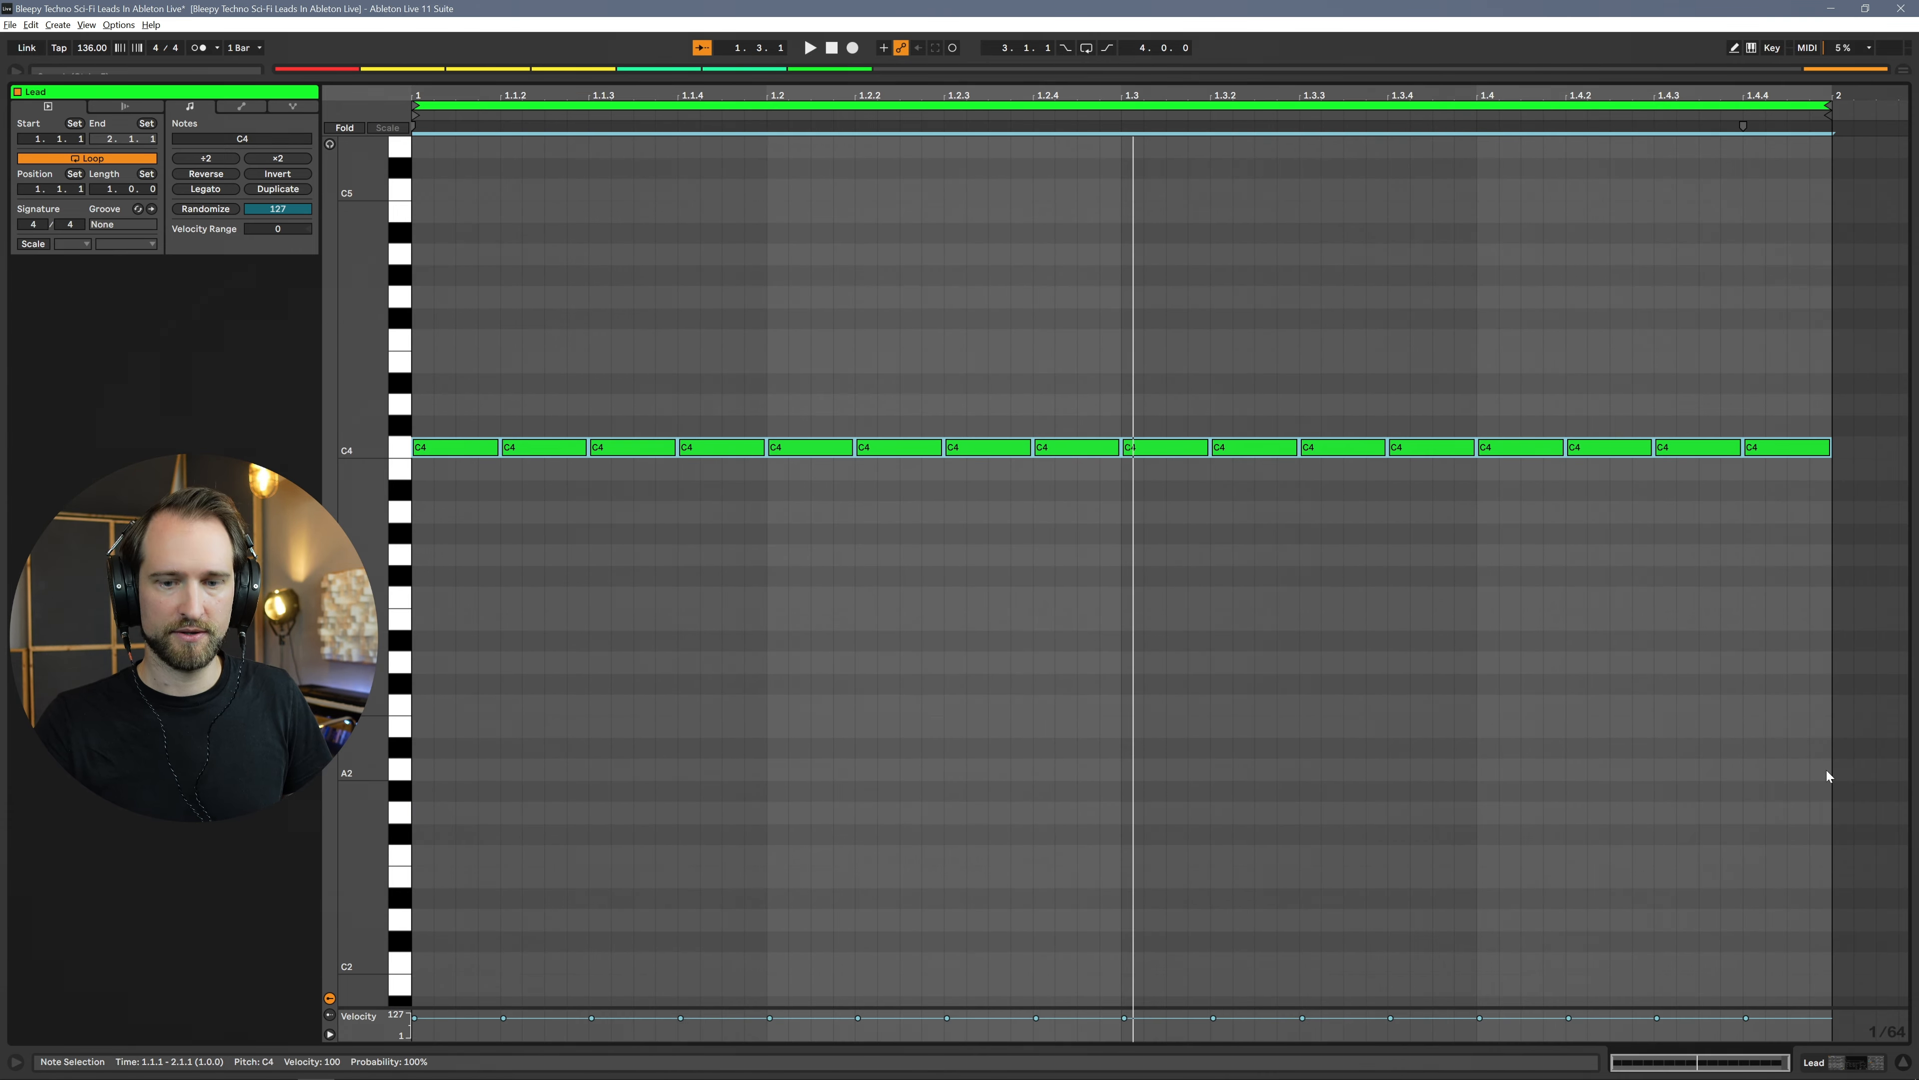
key("shift+Down")
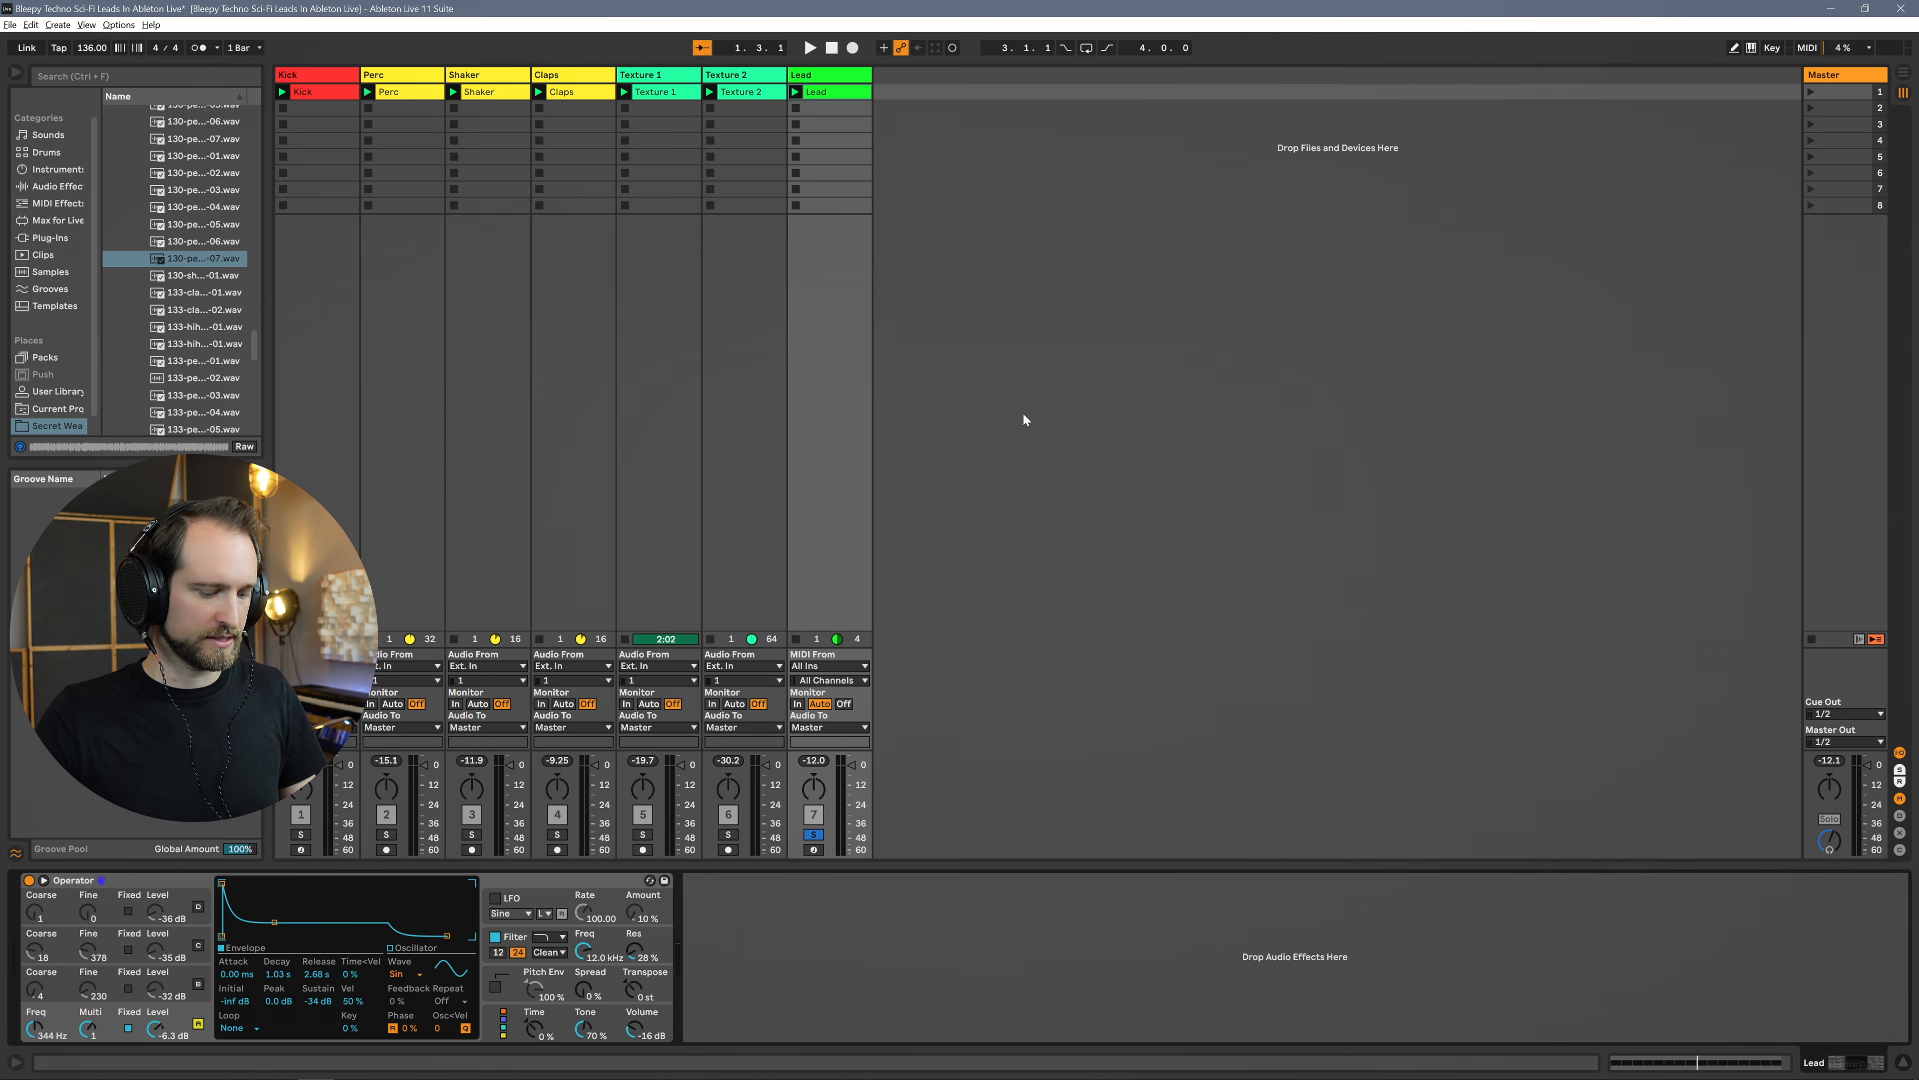
Search the browser for "lfo", add the LFO device after Operator, and map it to oscillator A's fixed frequency.
key("ctrl+f")
type("lfo")
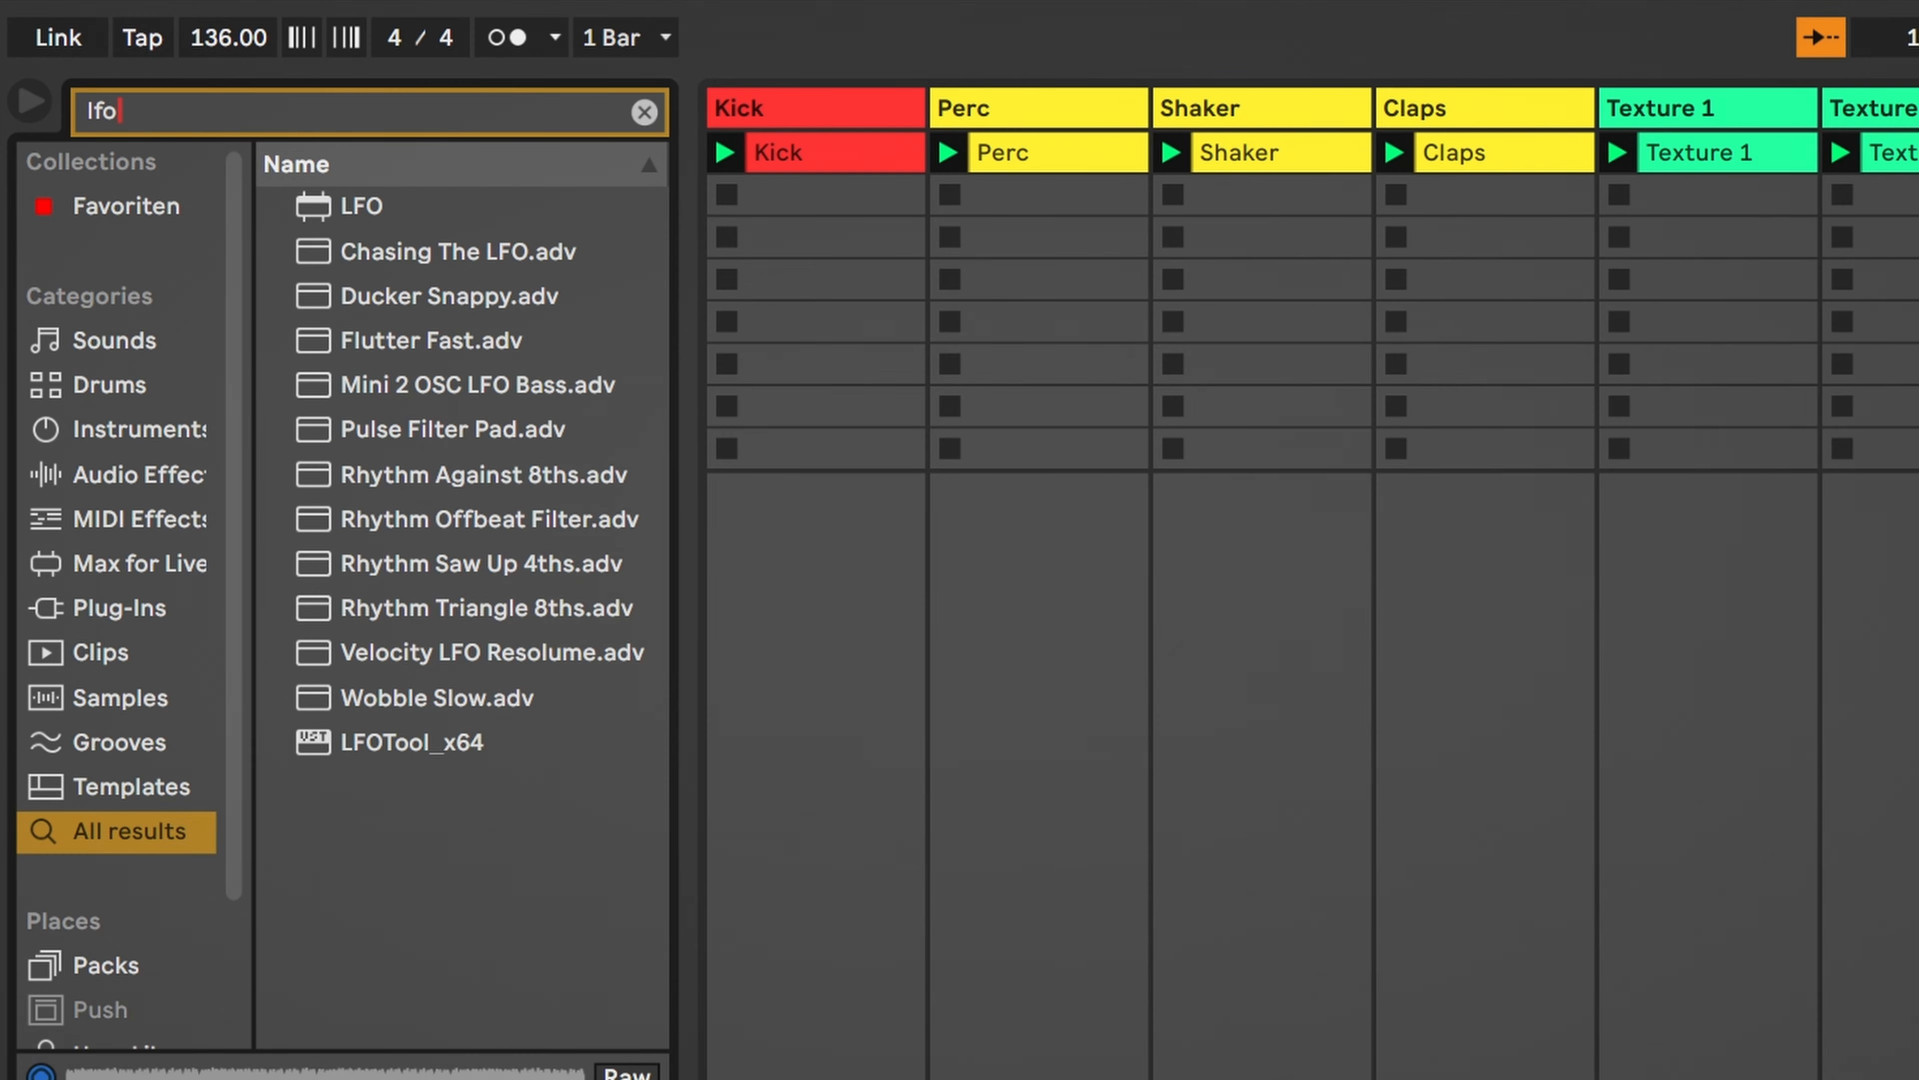
key("Down")
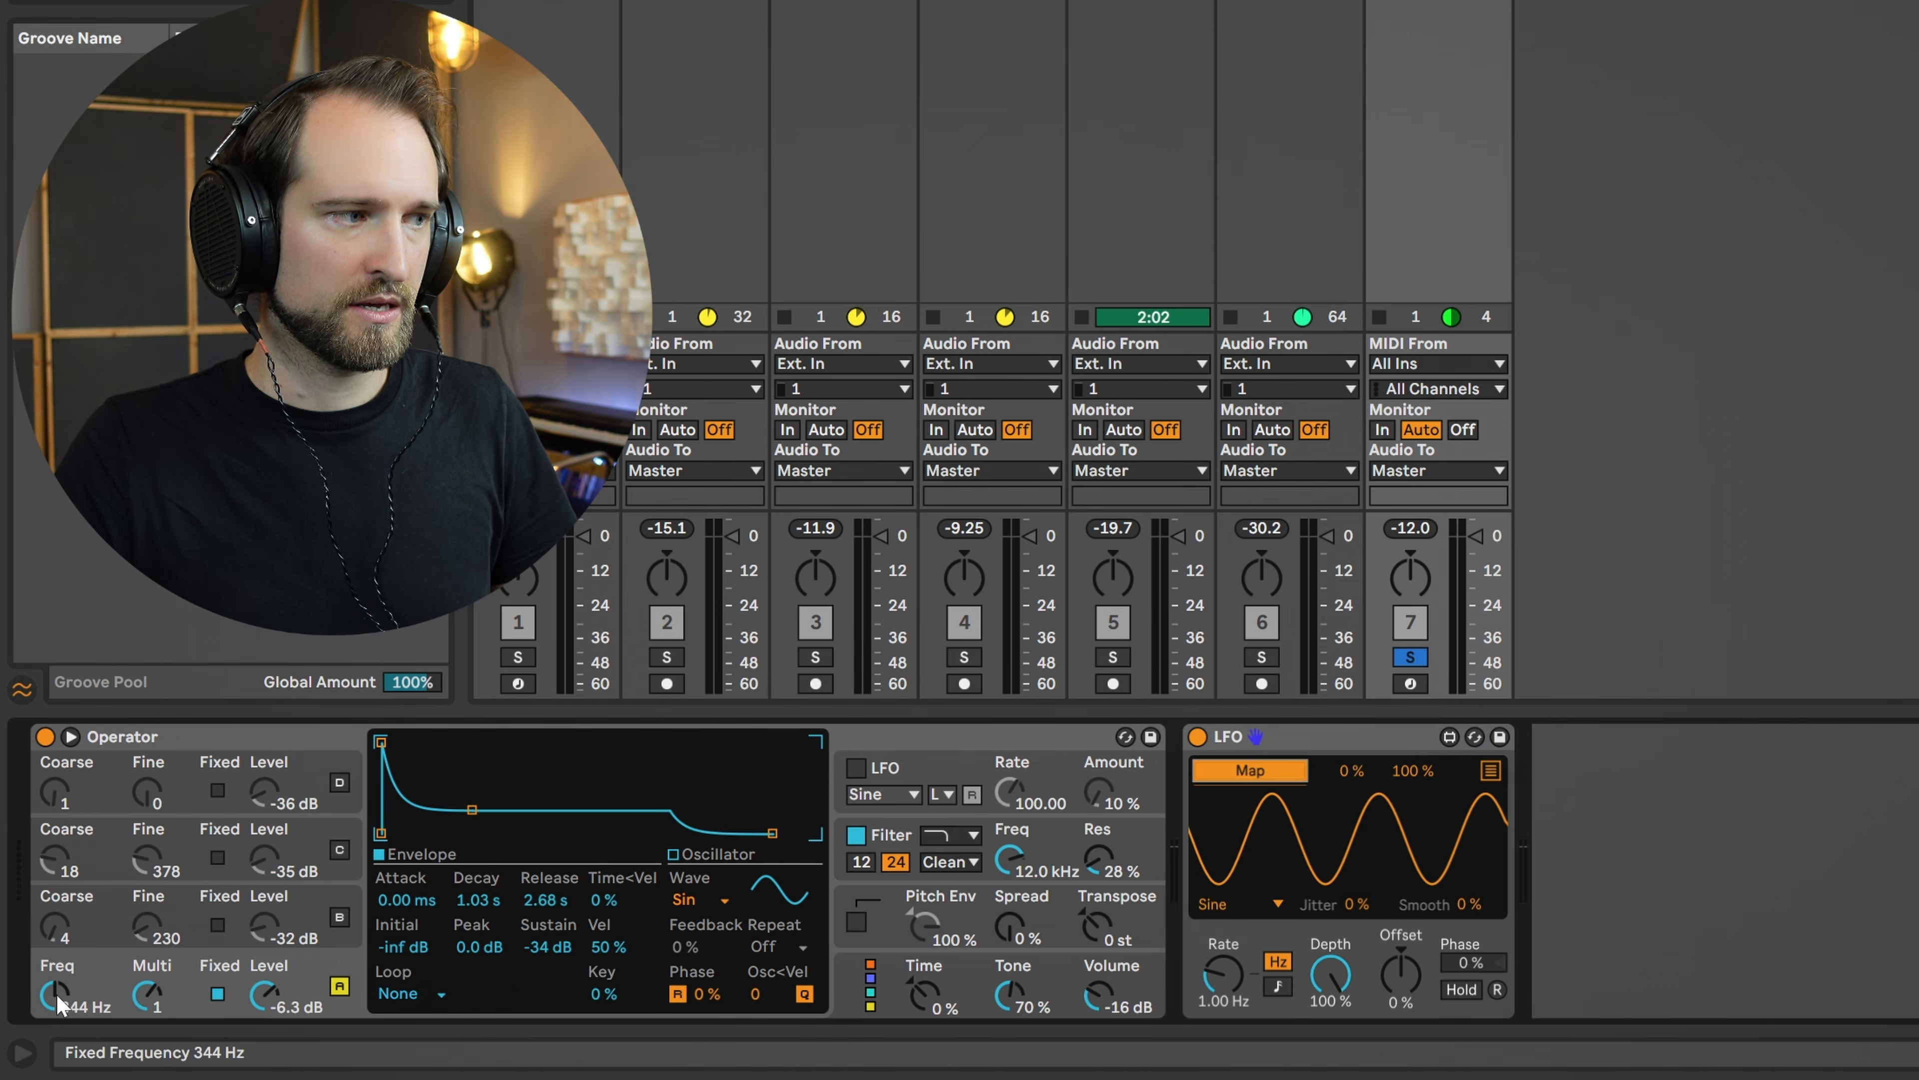
left_click(55, 994)
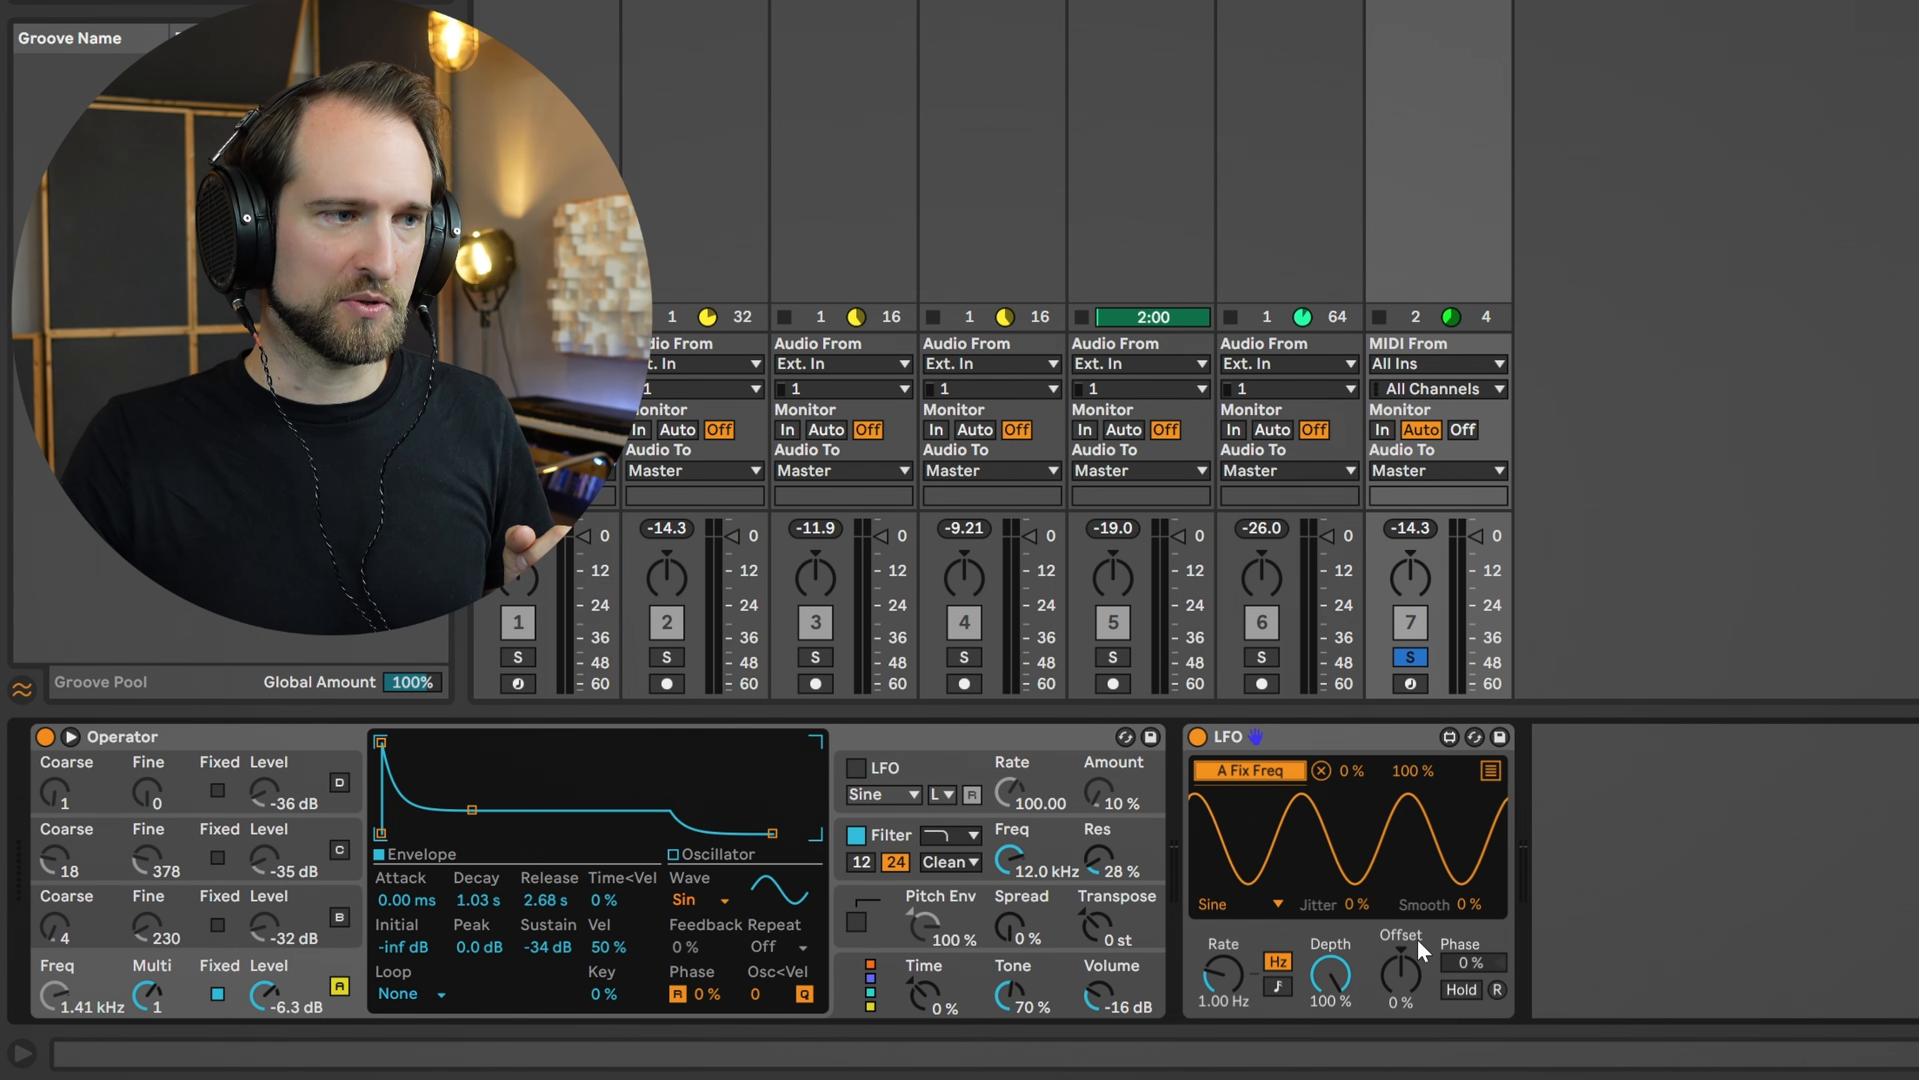
Set the LFO's waveform to Random with a tempo-synced rate of 1/16.
left_click(1273, 904)
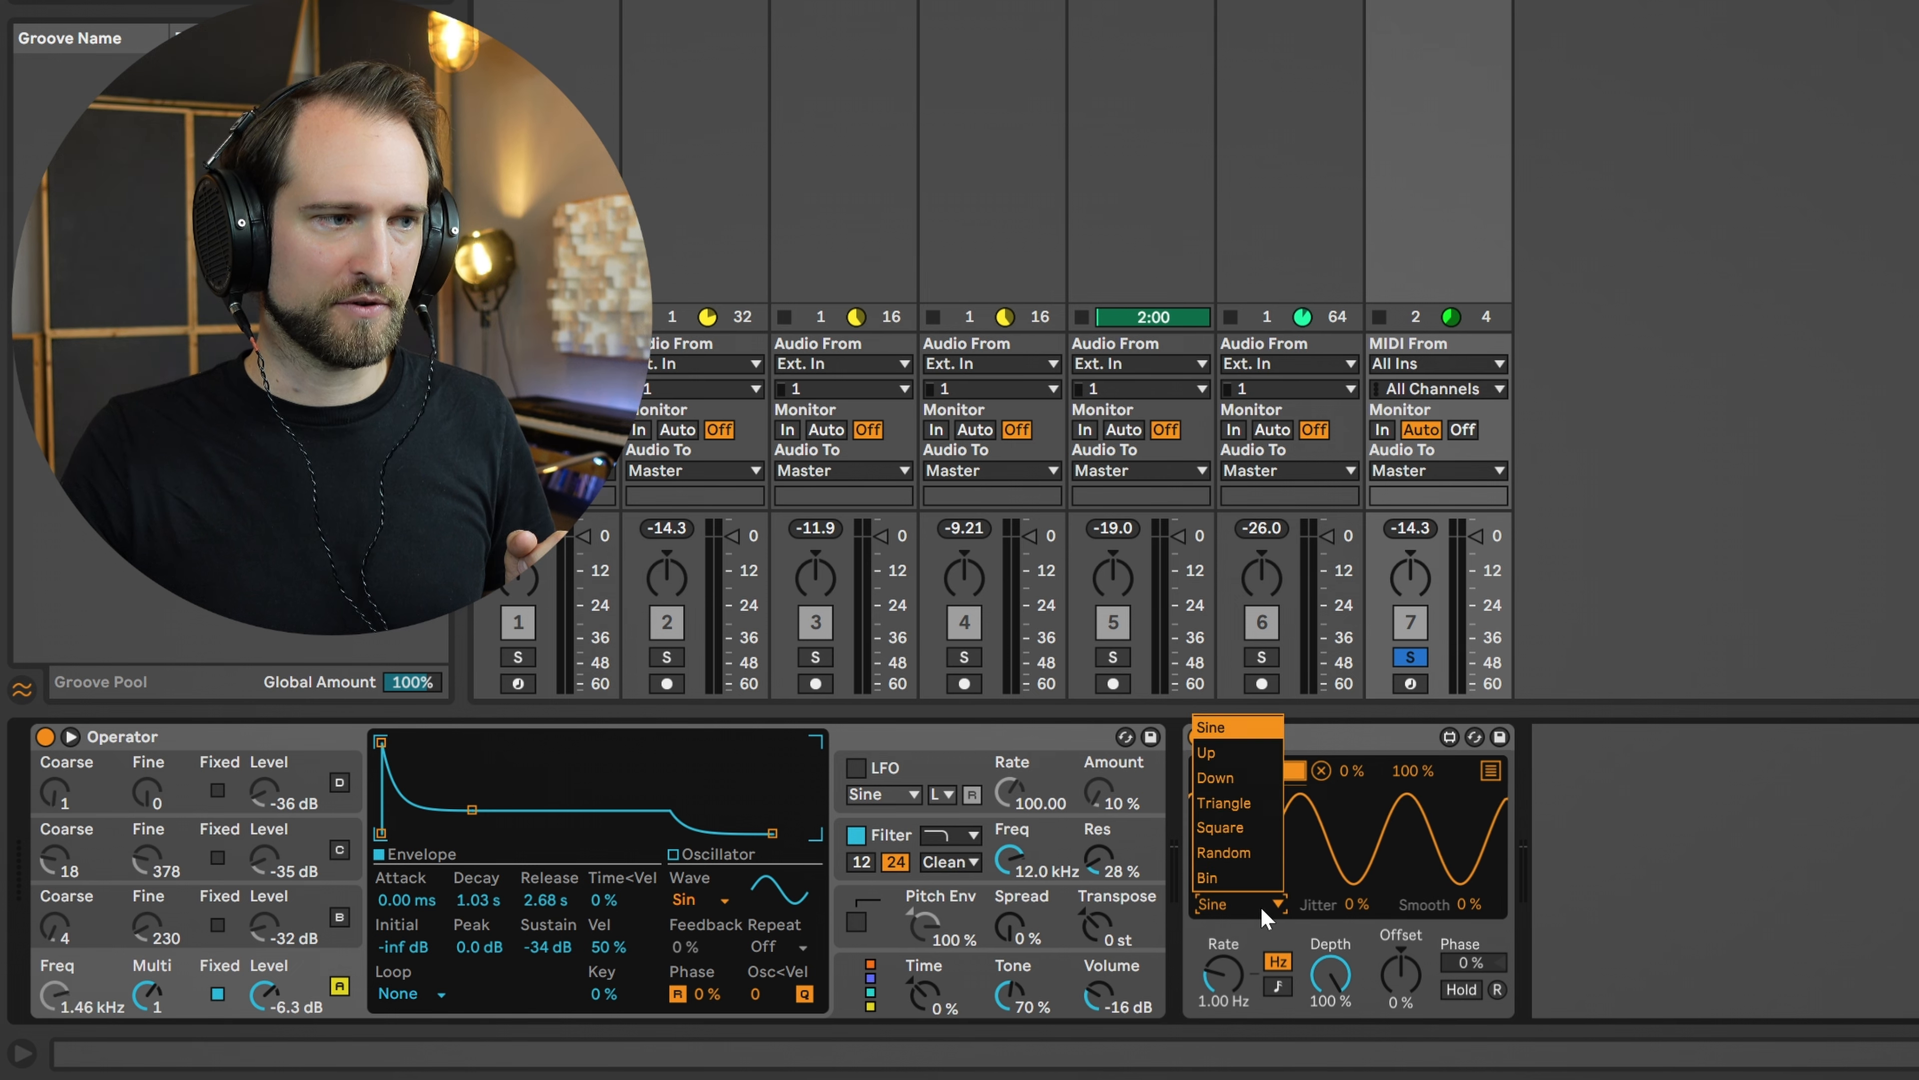
left_click(1233, 855)
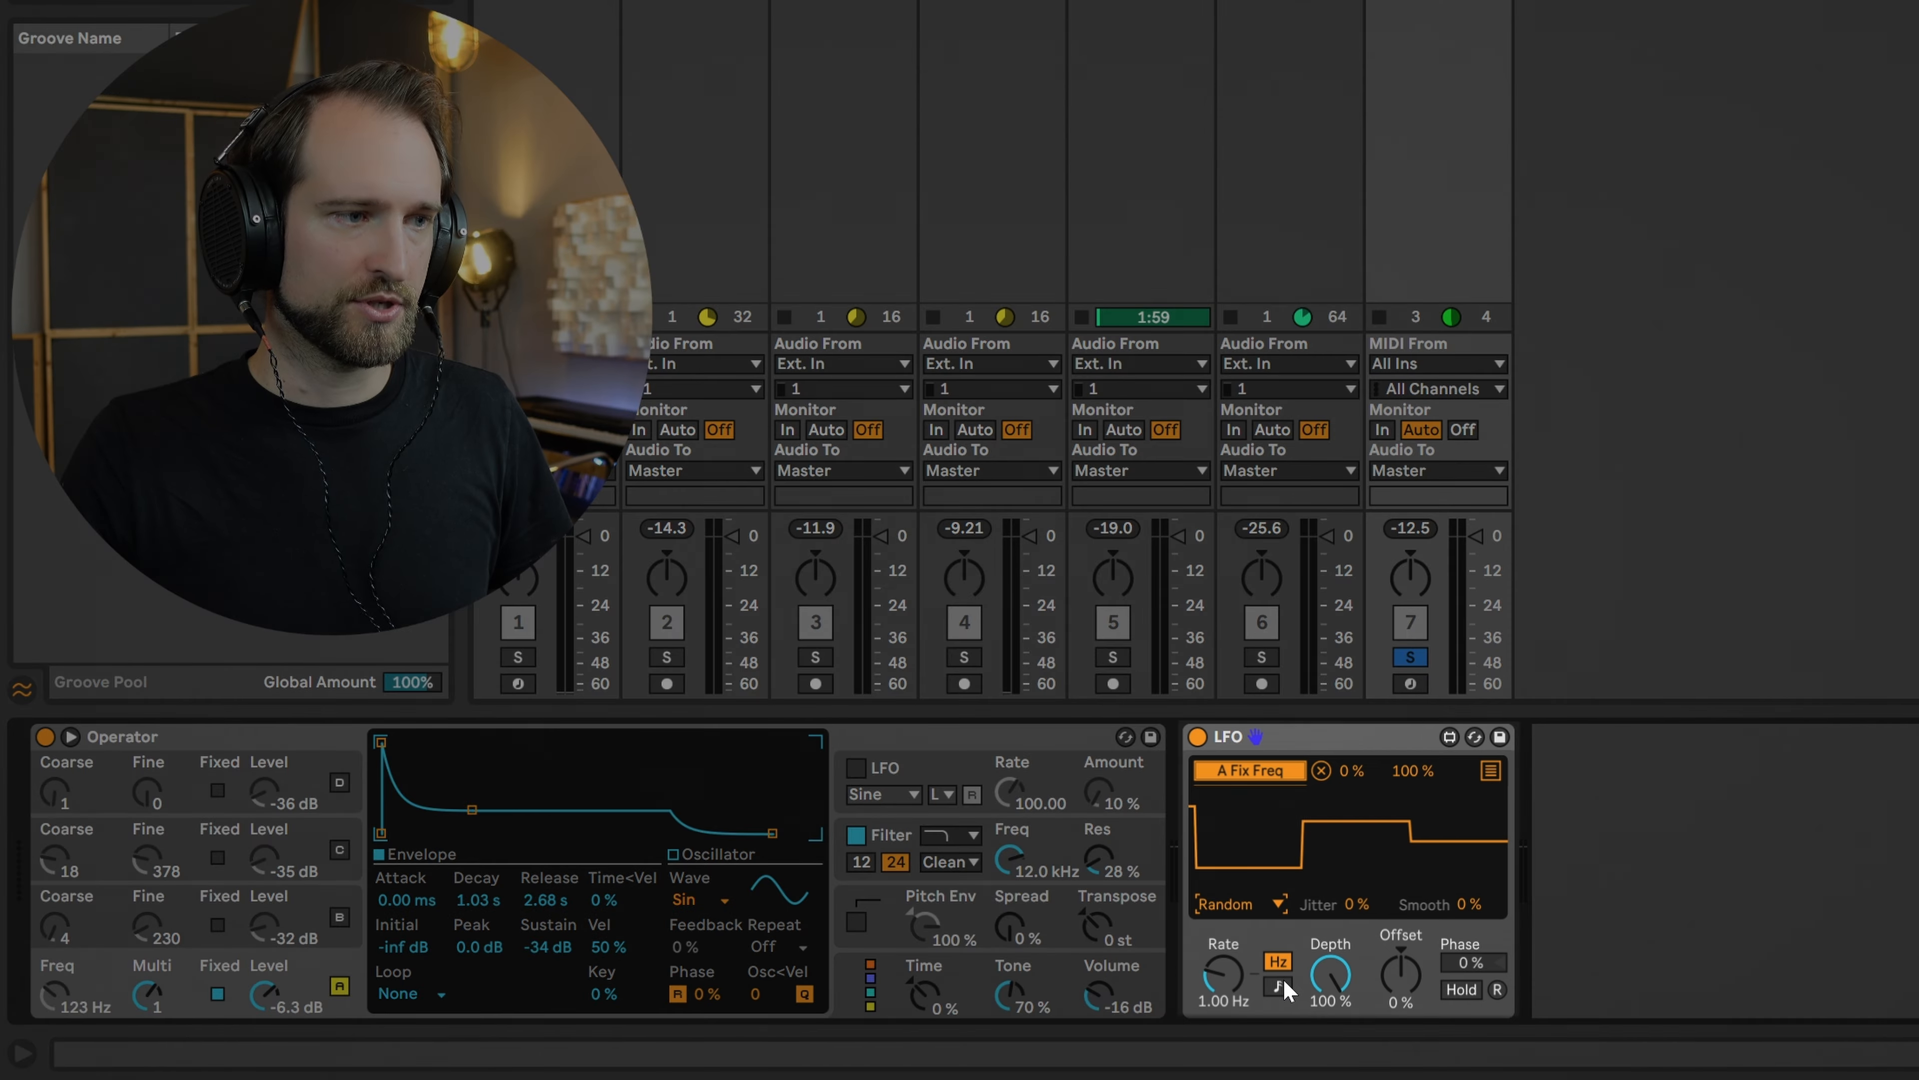
left_click(1281, 984)
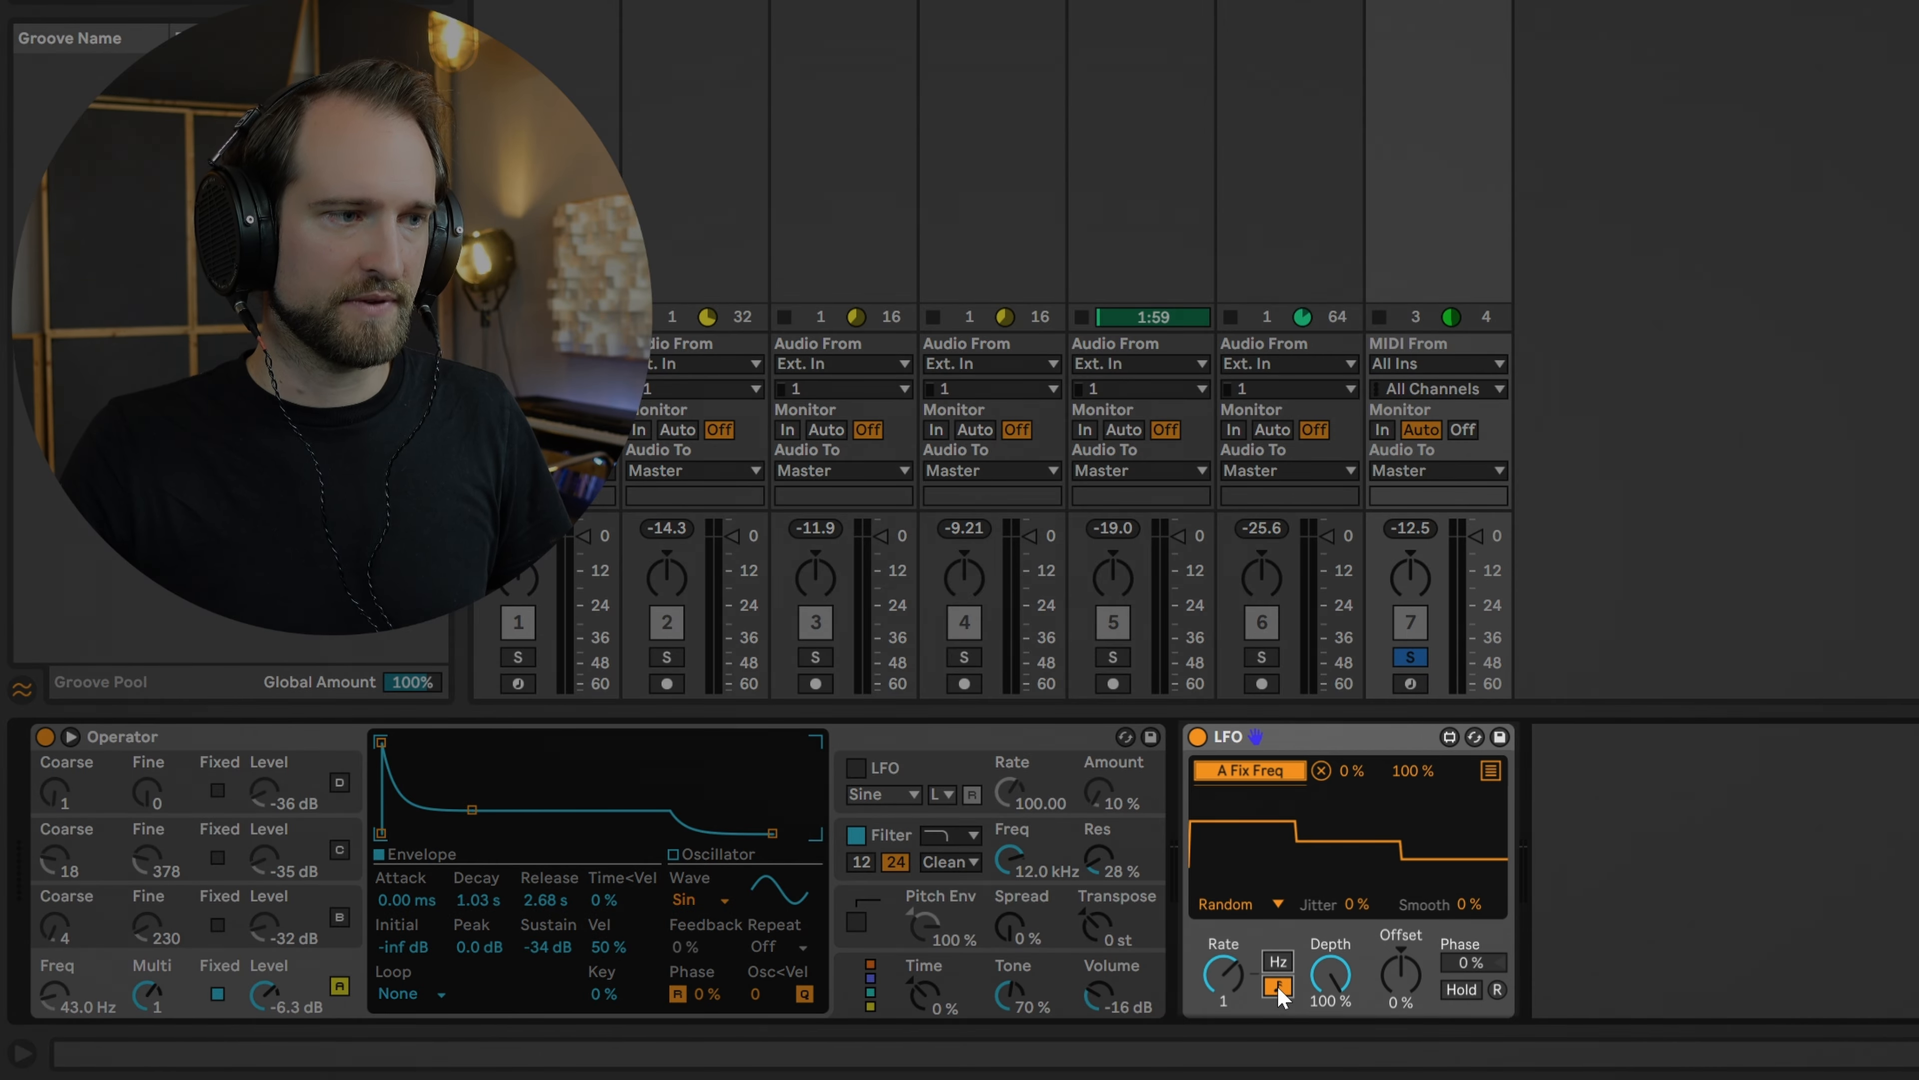
left_click_drag(1223, 976, 1224, 1019)
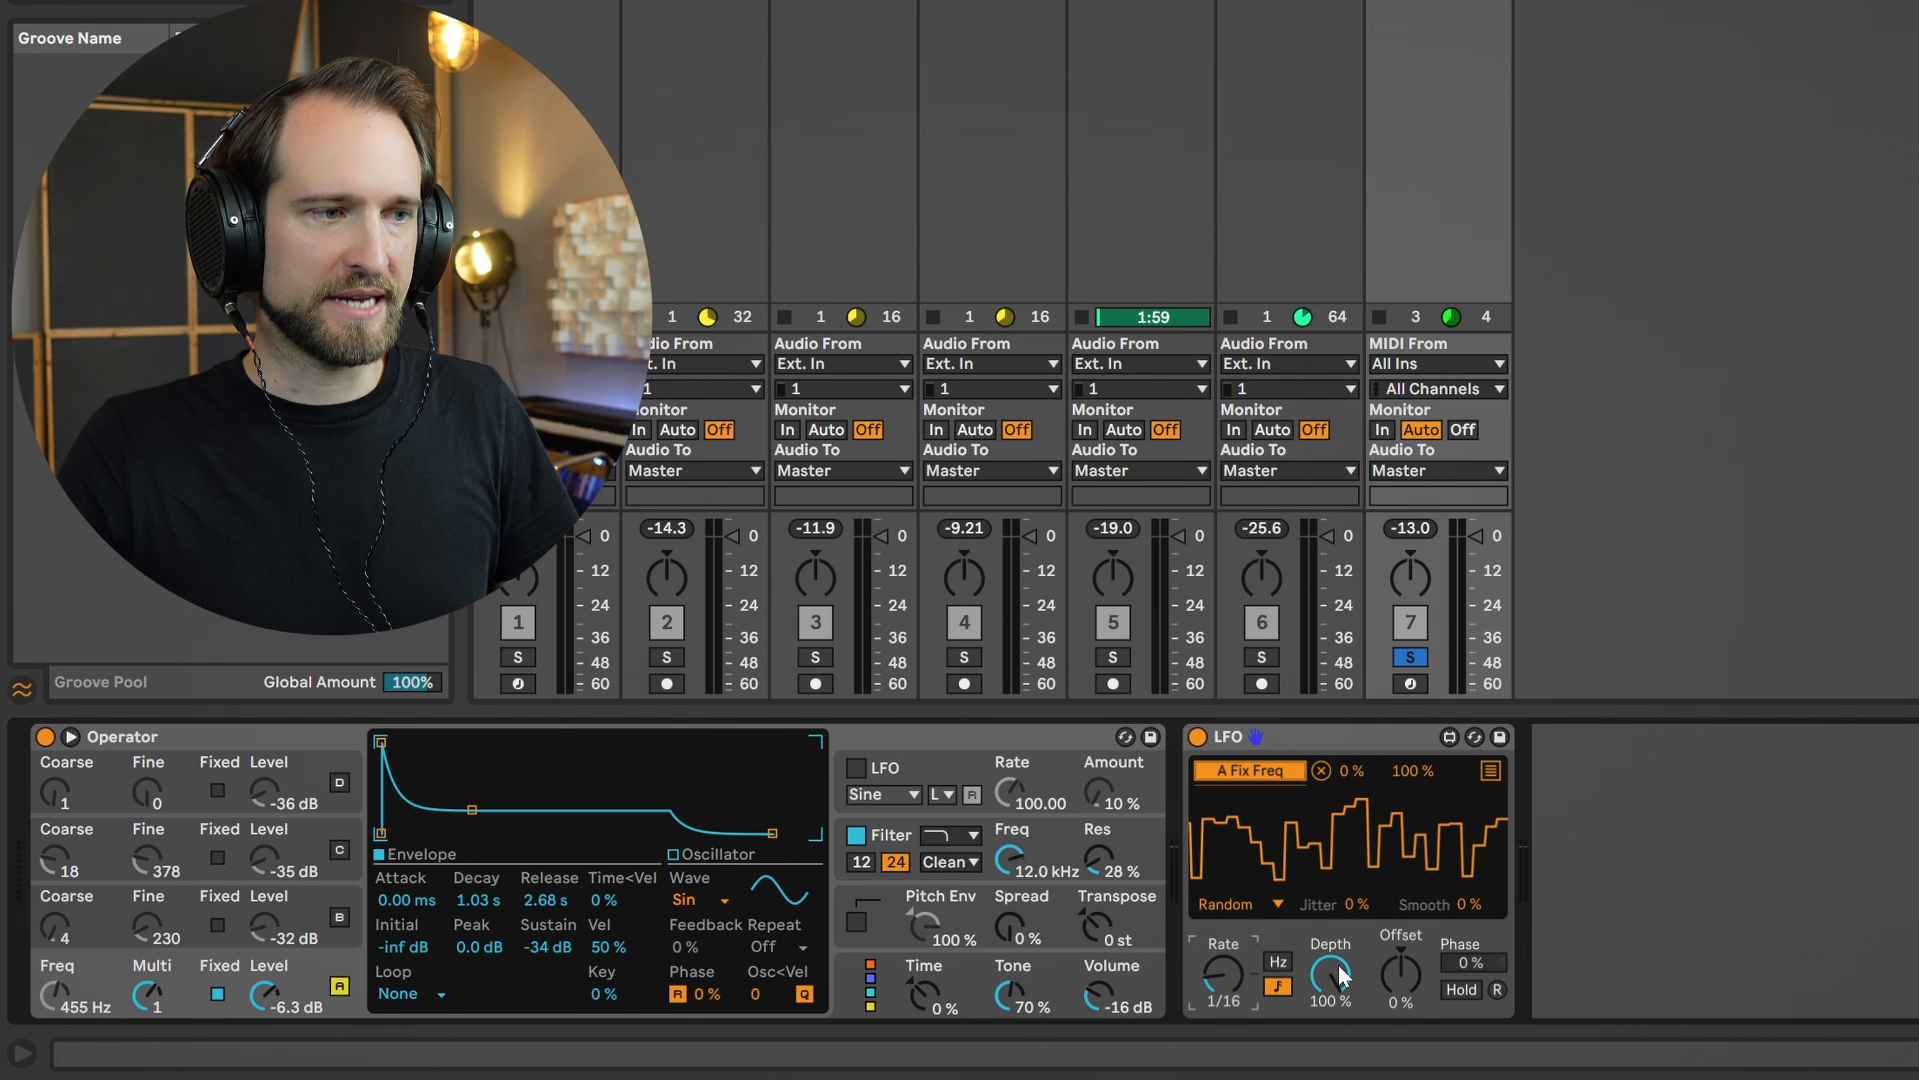
Try an LFO depth of about 21.3 % during playback and return it to 100 %.
left_click_drag(1330, 974, 1330, 1051)
left_click_drag(1336, 981, 1336, 1006)
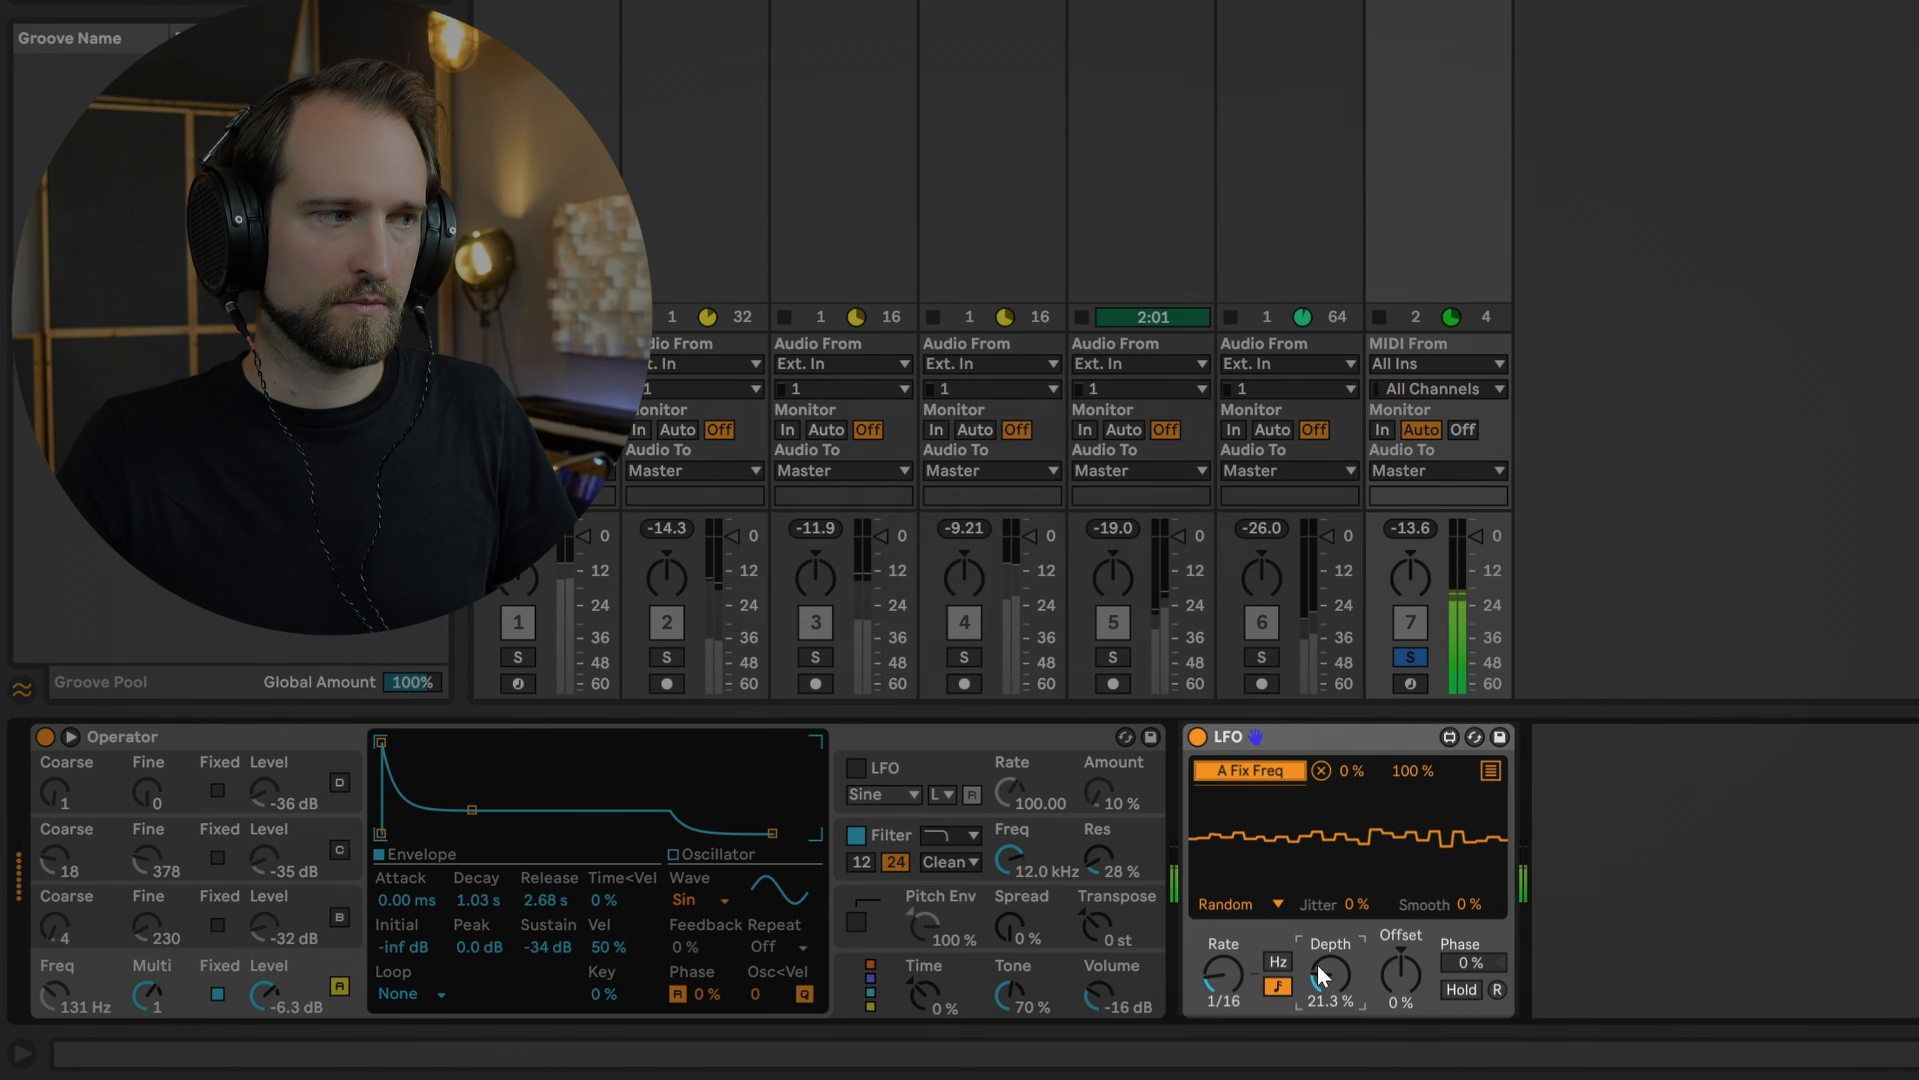
left_click_drag(1331, 1005, 1331, 938)
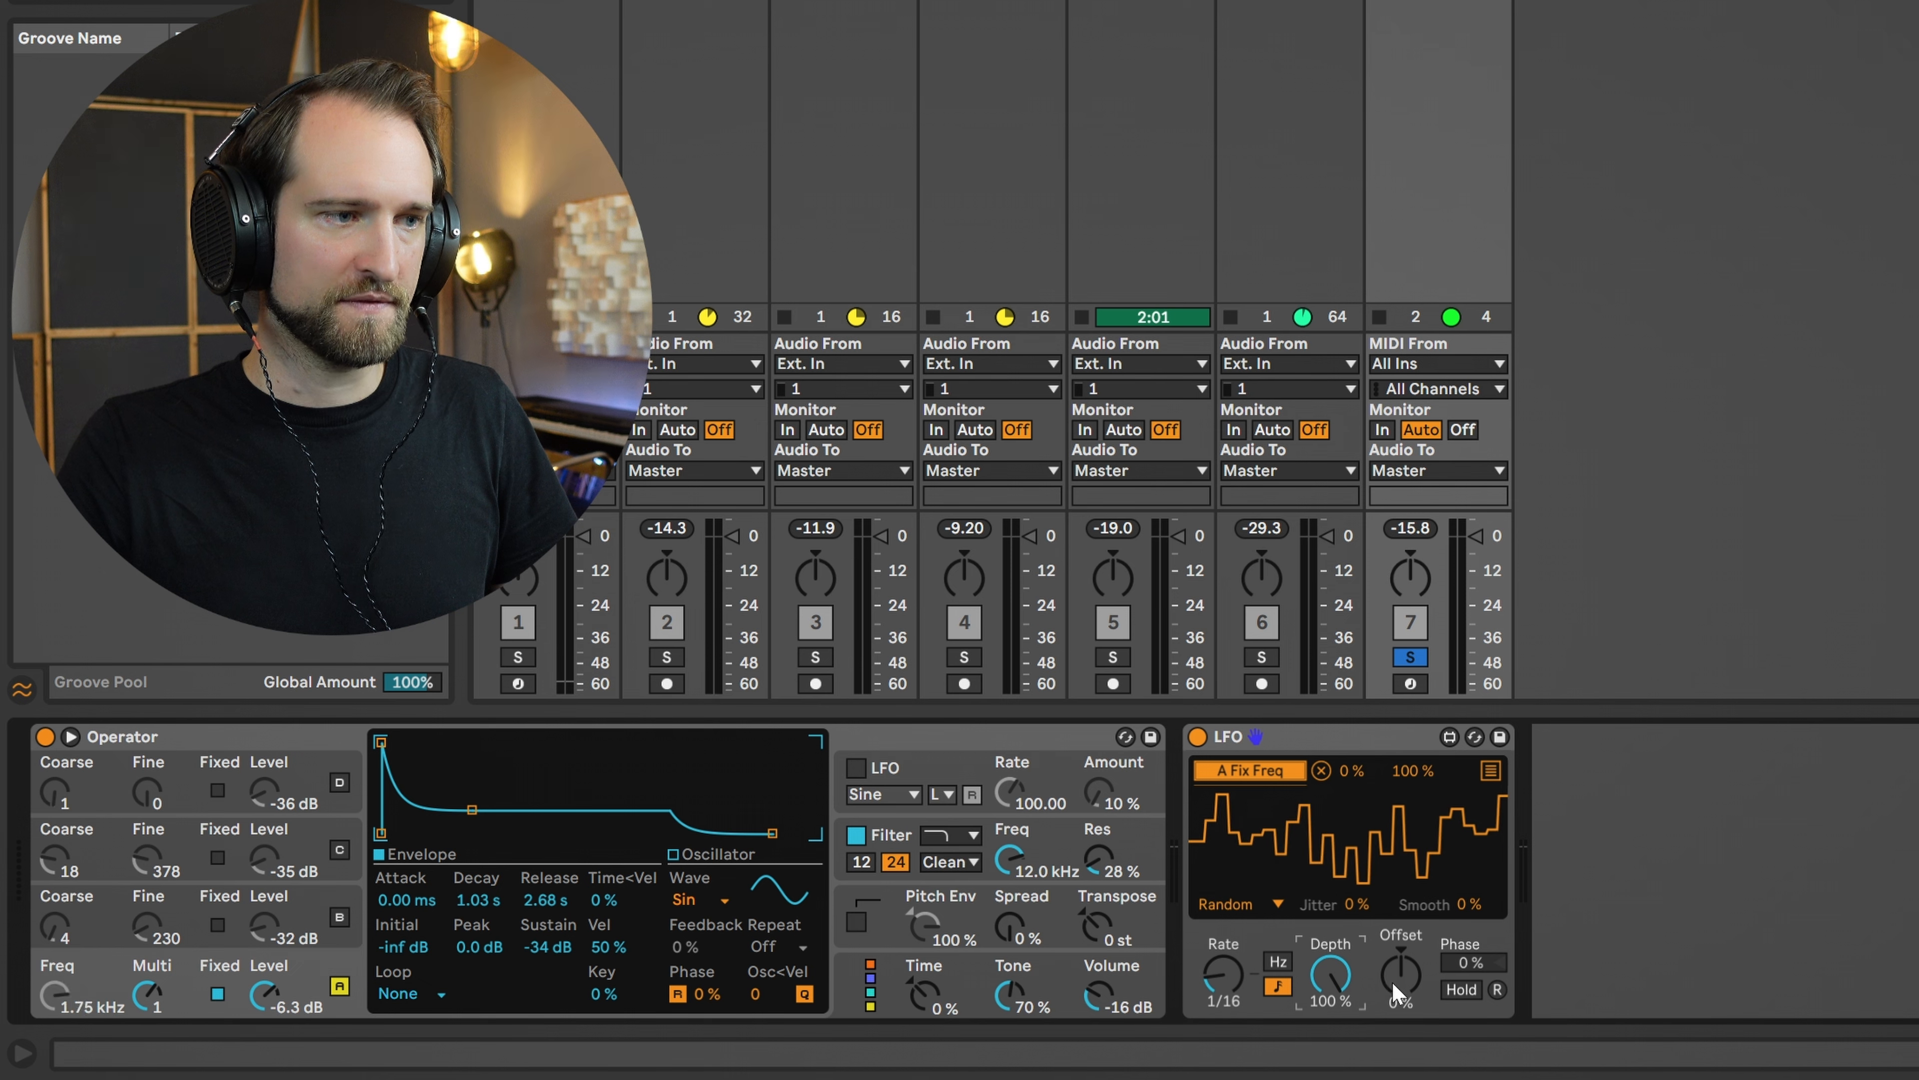
Set the LFO's offset to 56 % and its depth to 25.2 %.
mouse_move(1400, 983)
left_mouse_down()
mouse_move(1400, 935)
mouse_move(1400, 1026)
mouse_move(1393, 983)
left_mouse_up()
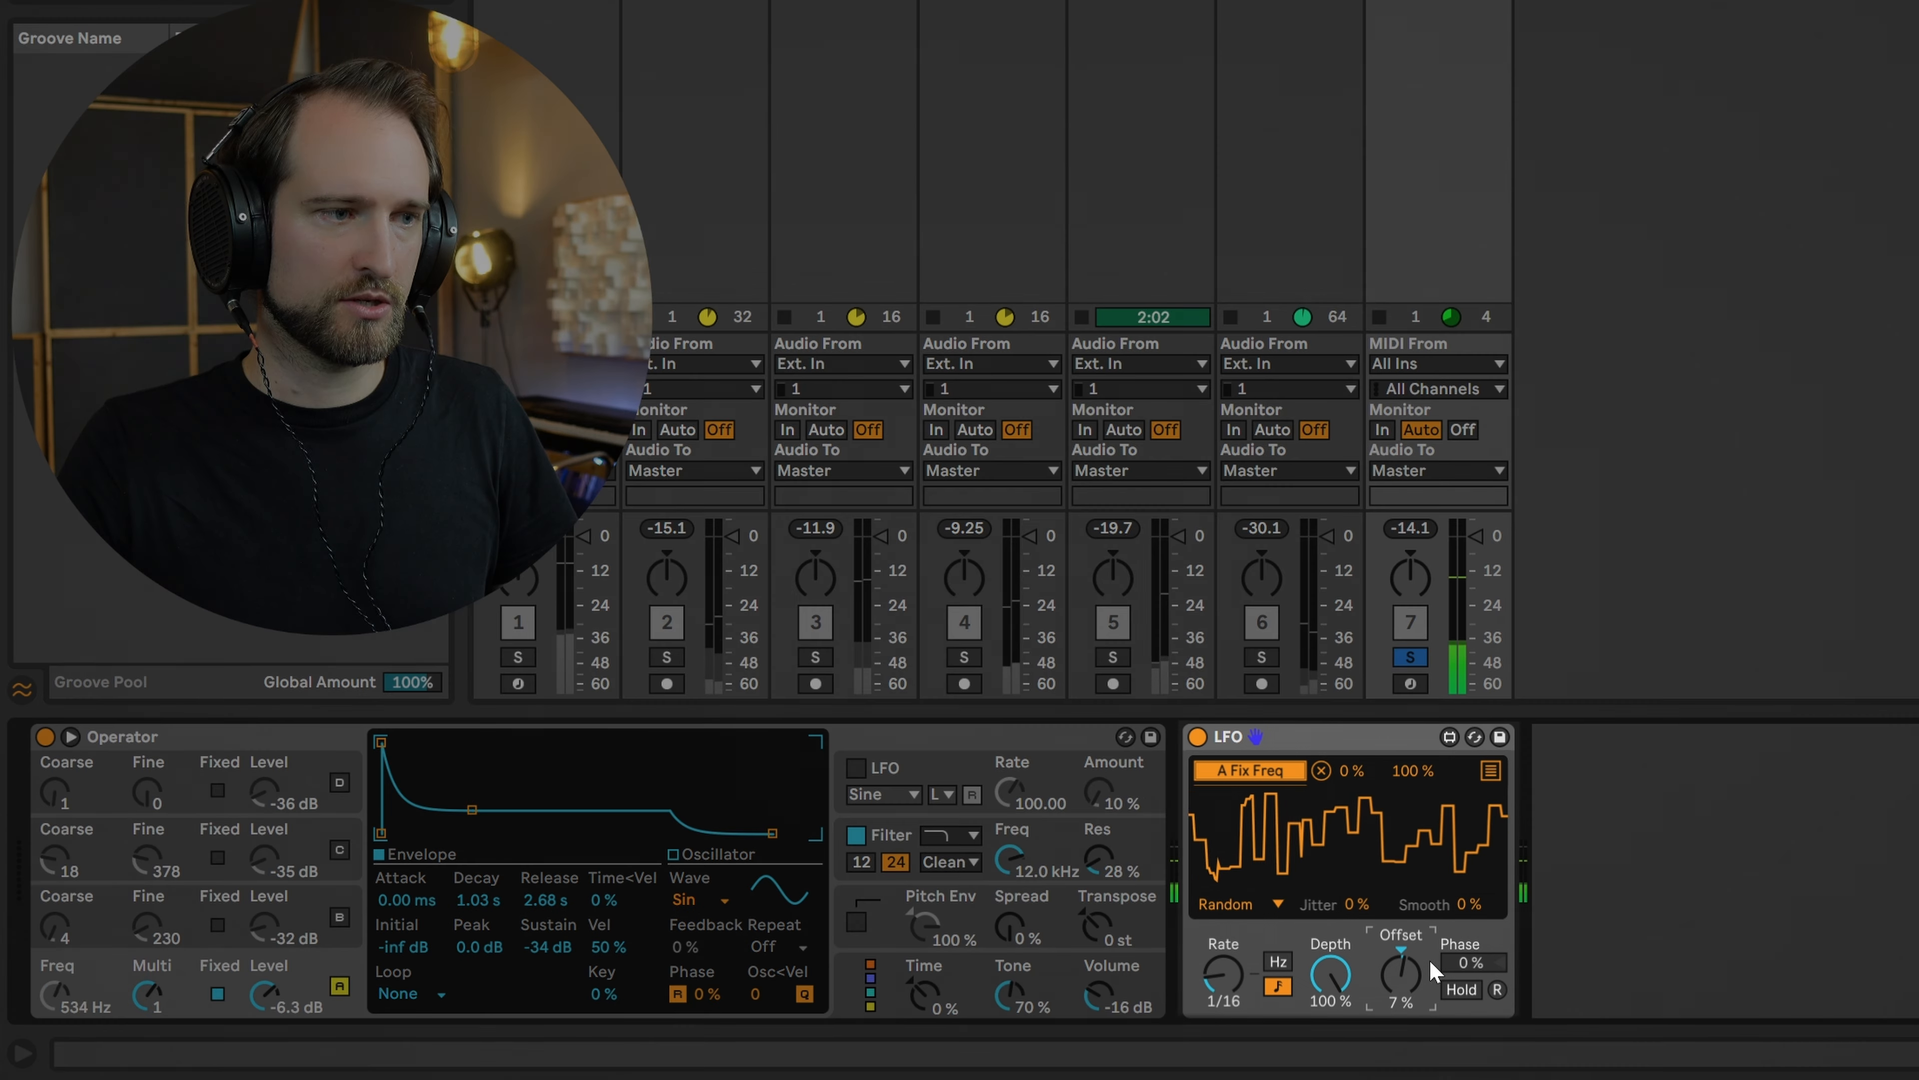
left_click_drag(1400, 975, 1400, 899)
left_click(1351, 981)
left_click_drag(1398, 981, 1399, 1073)
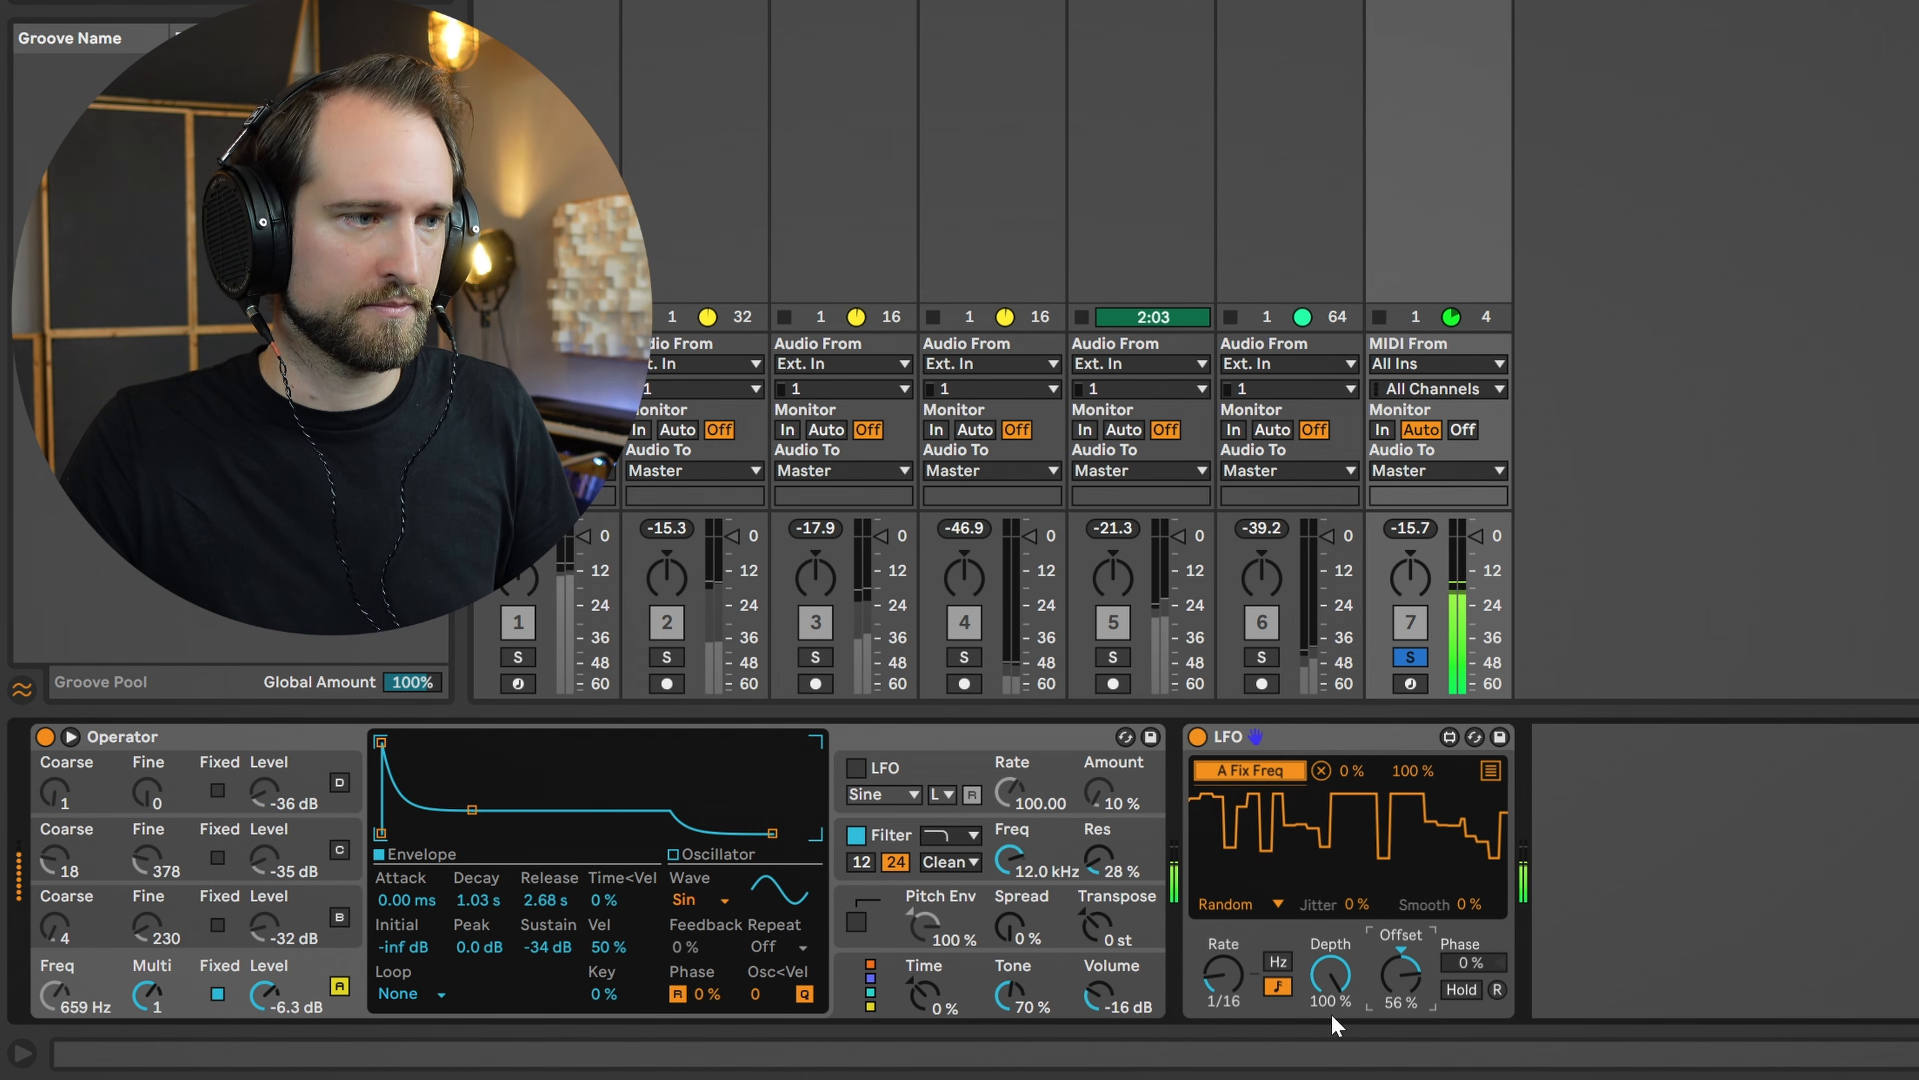
left_click_drag(1330, 983, 1330, 1078)
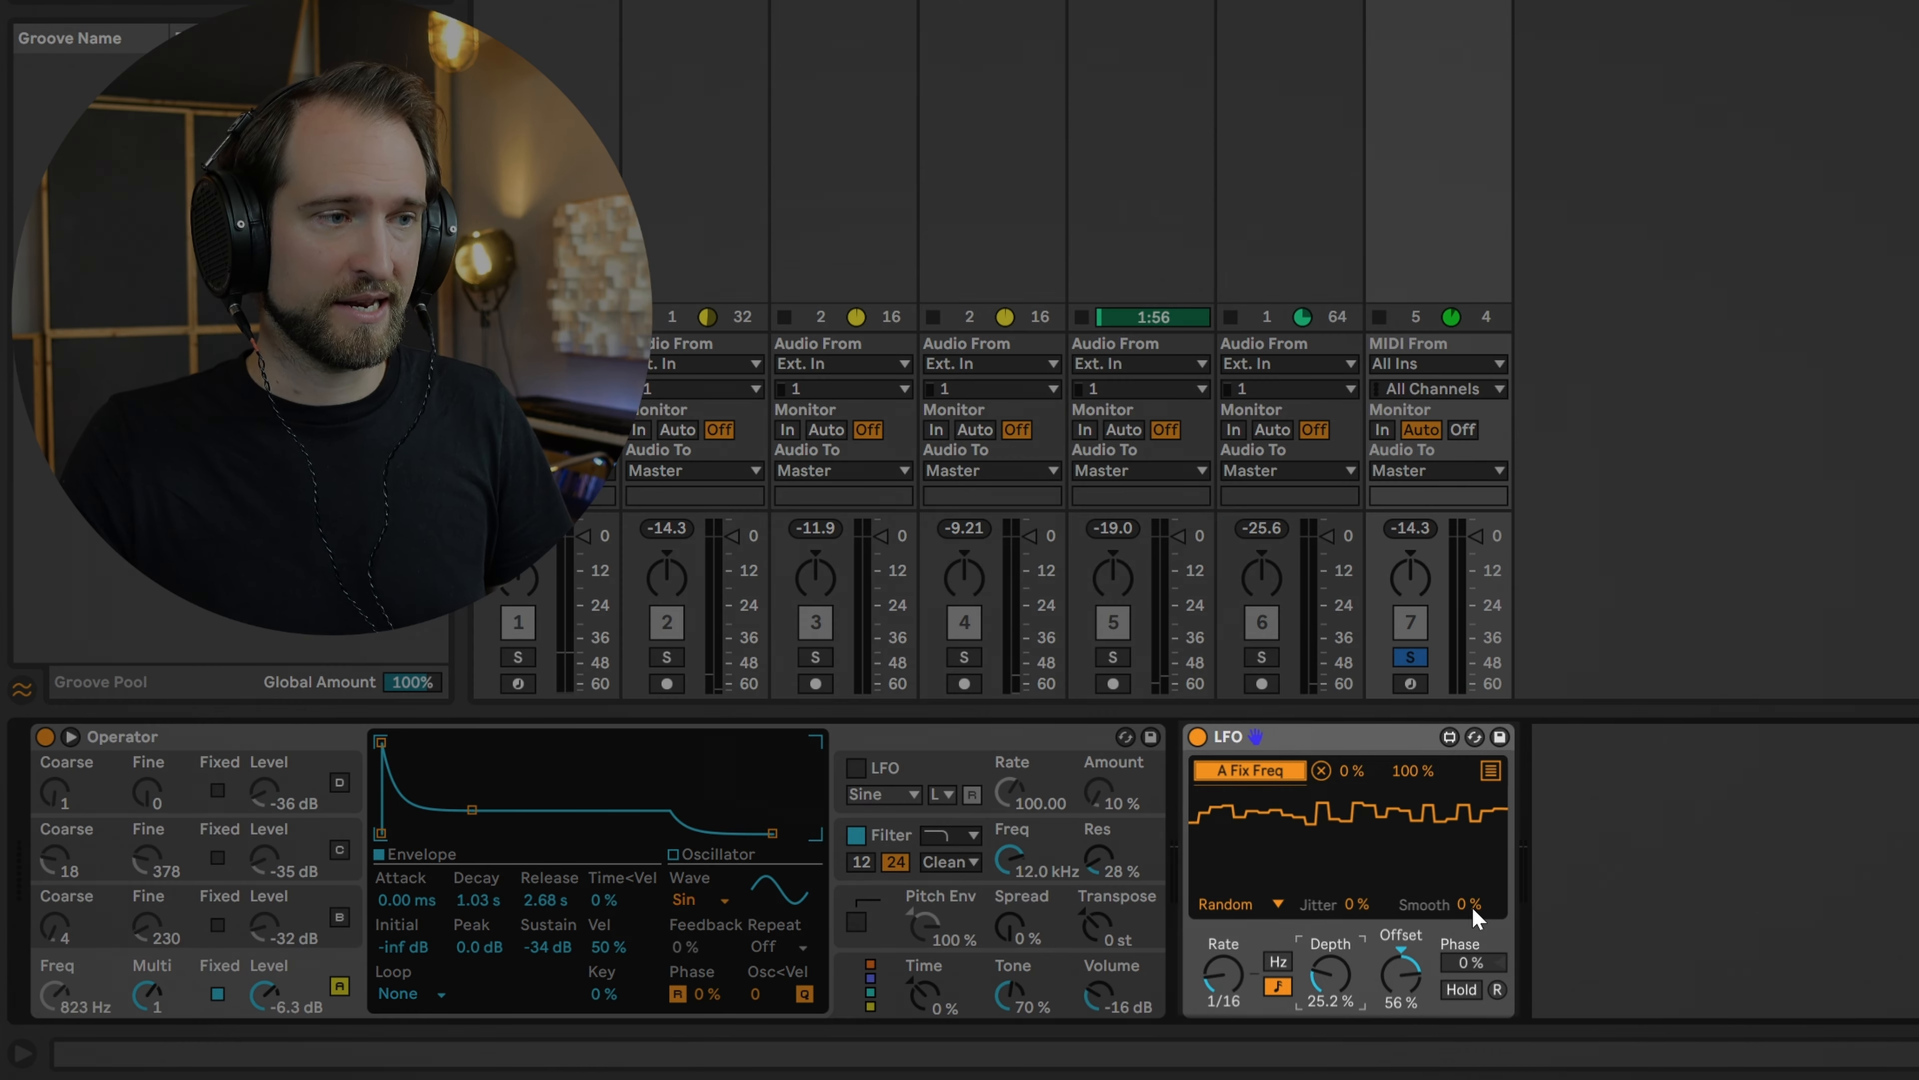
Set the LFO's smoothing to 2 % and play the lead together with the other tracks.
left_click(1473, 905)
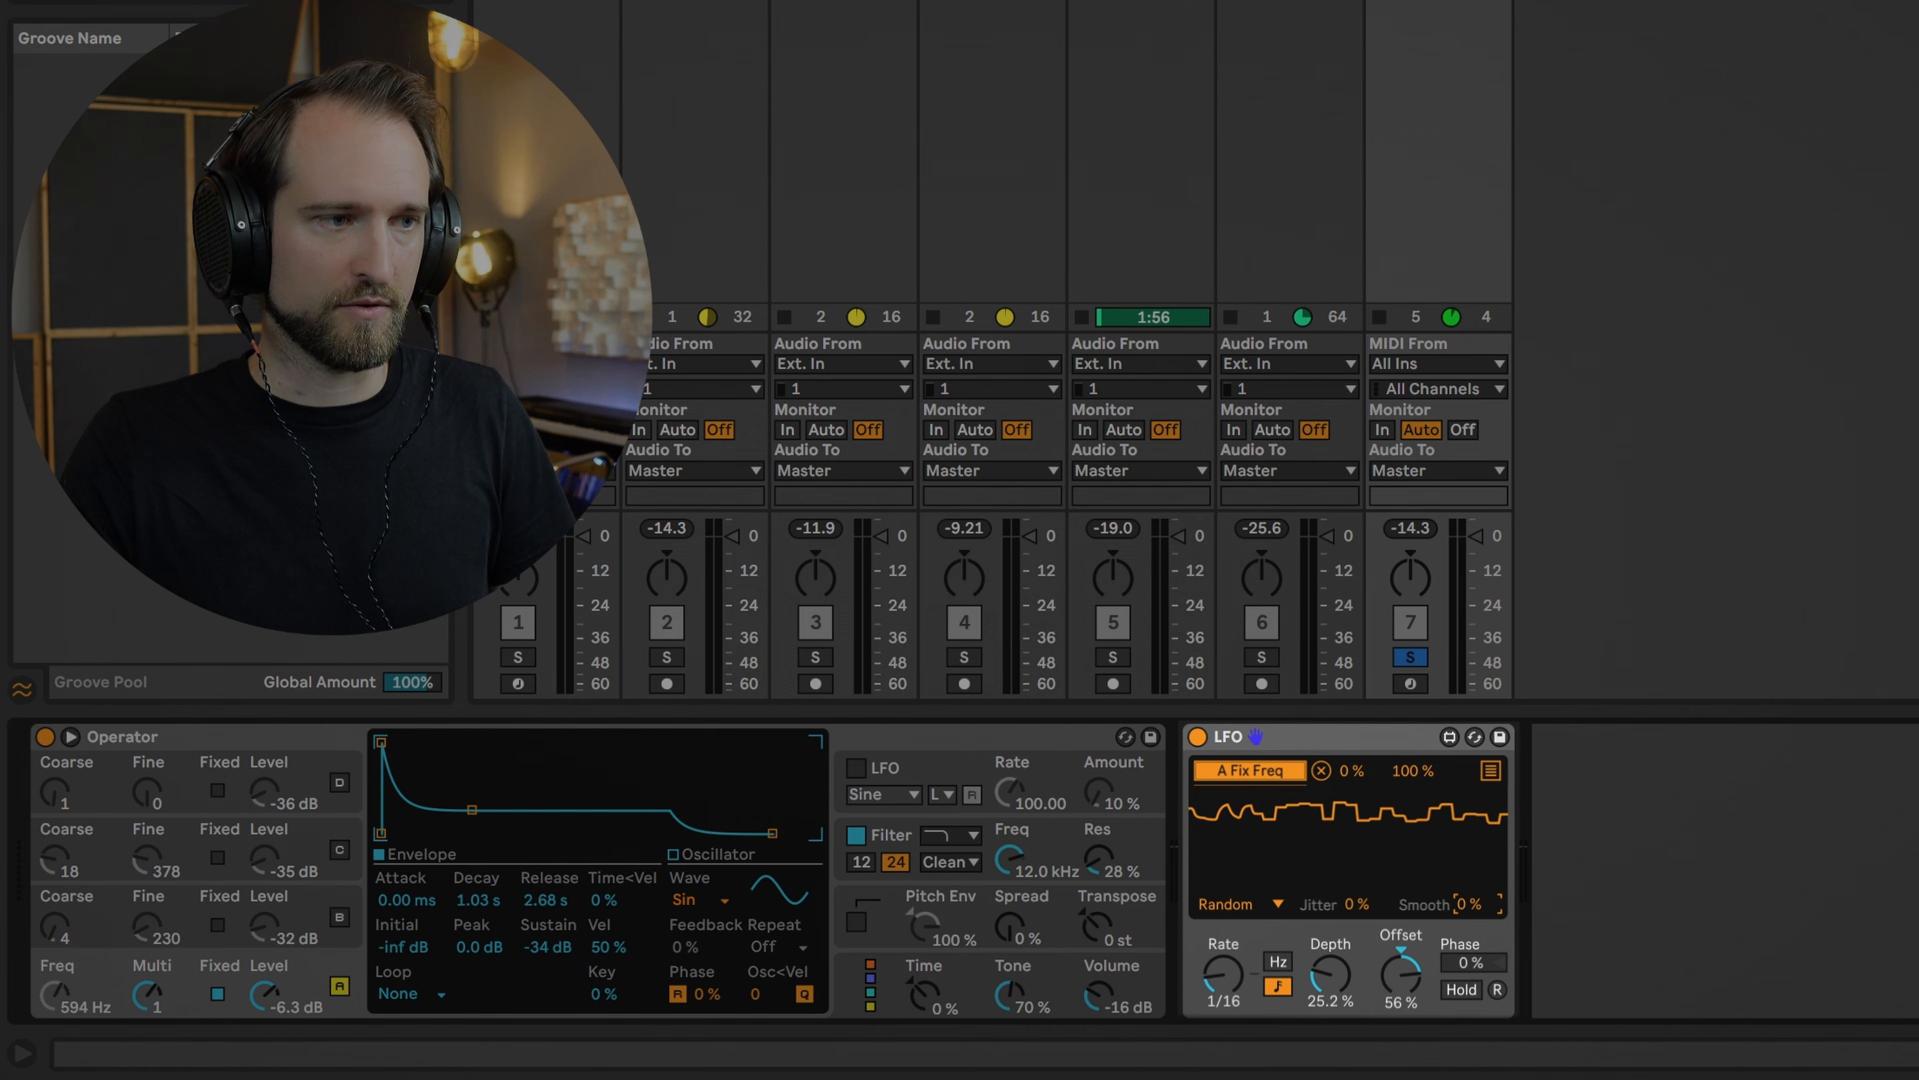
key("space")
left_click_drag(1477, 910, 1476, 906)
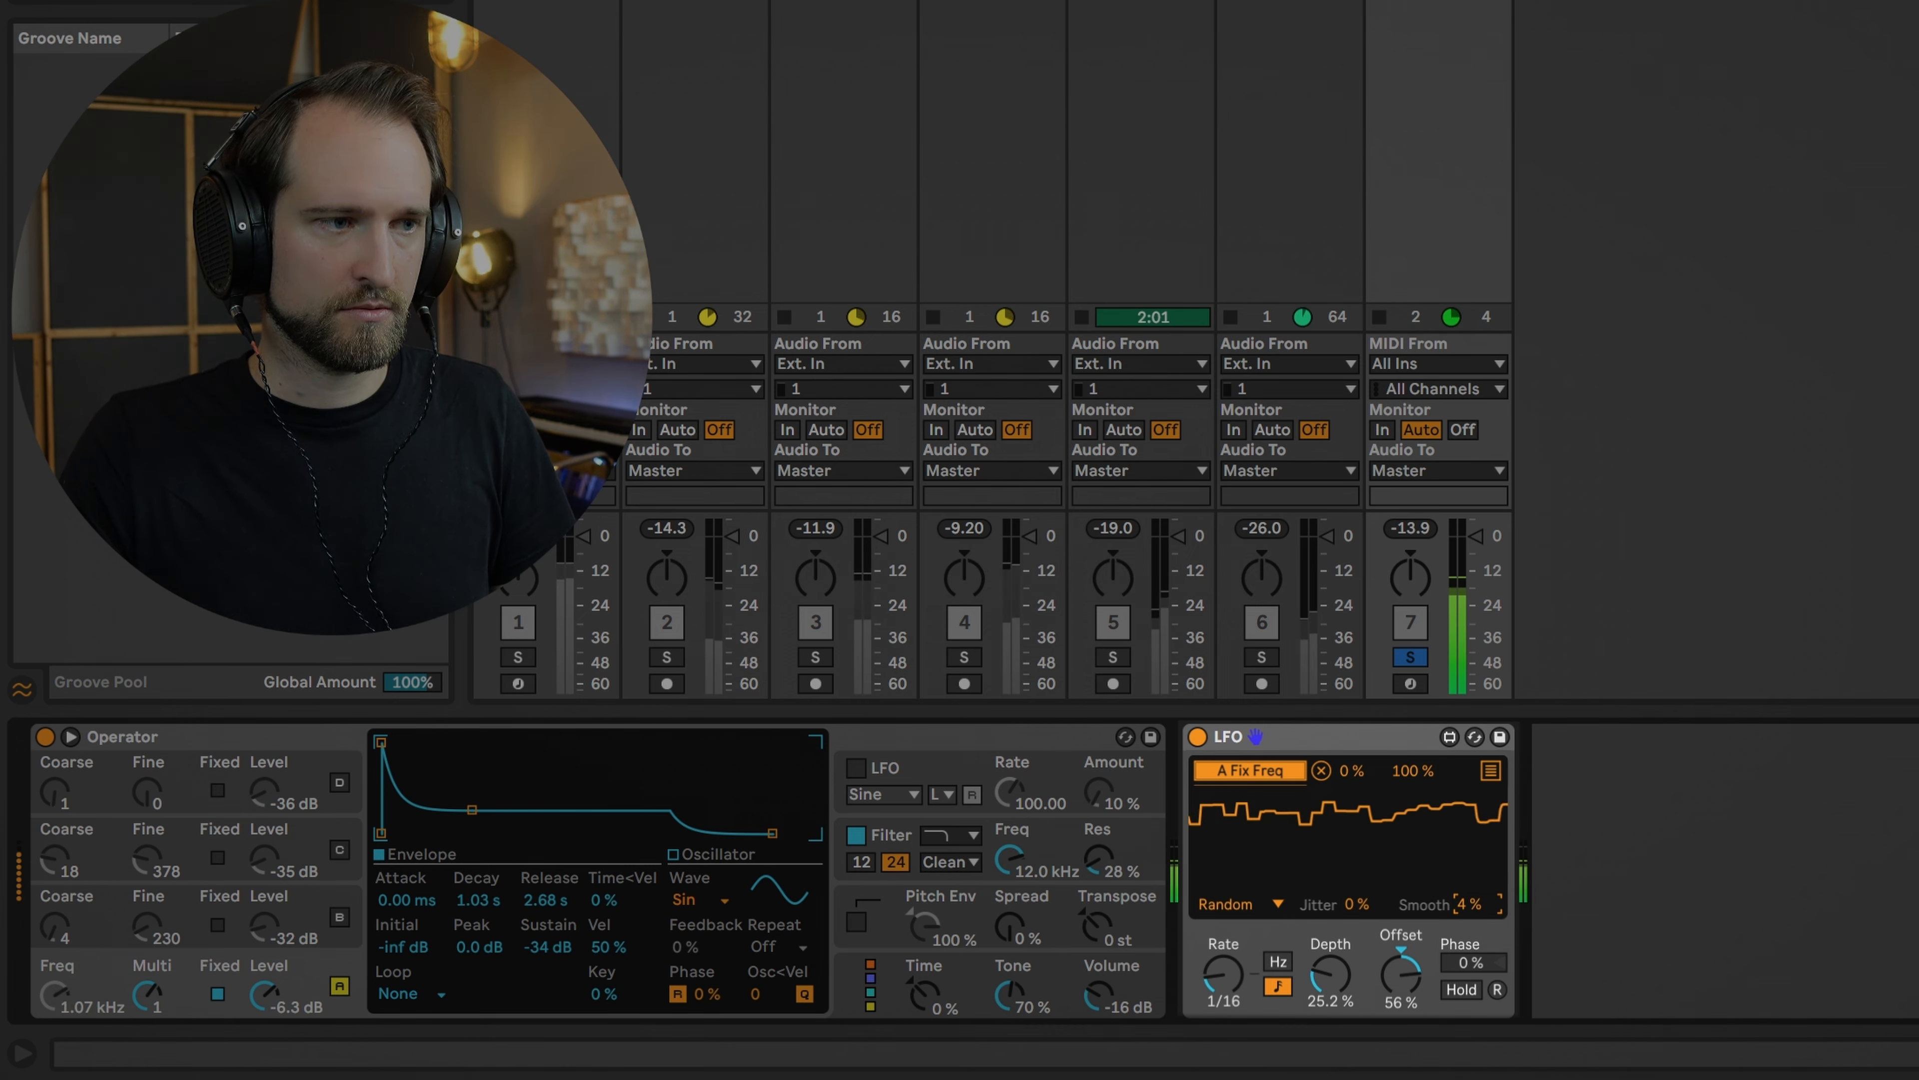
left_click_drag(1476, 905, 1477, 907)
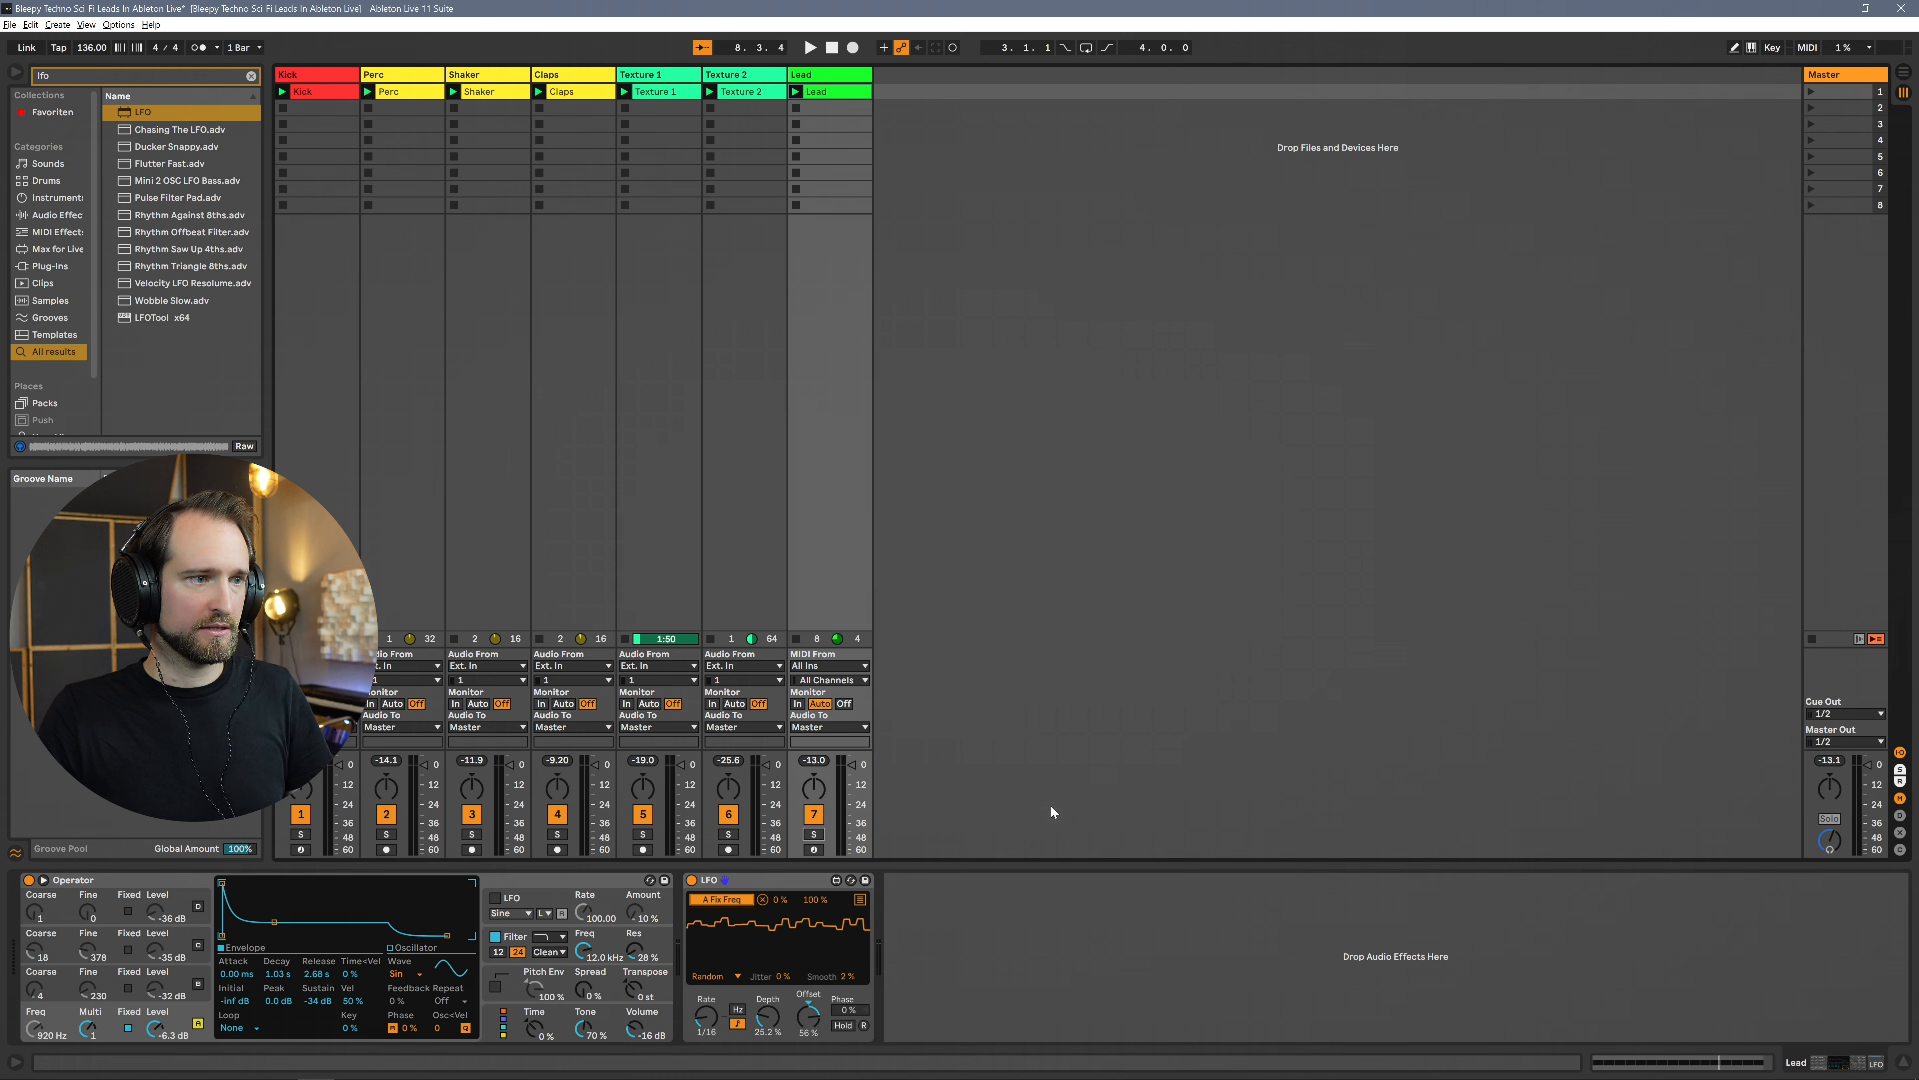
key("space")
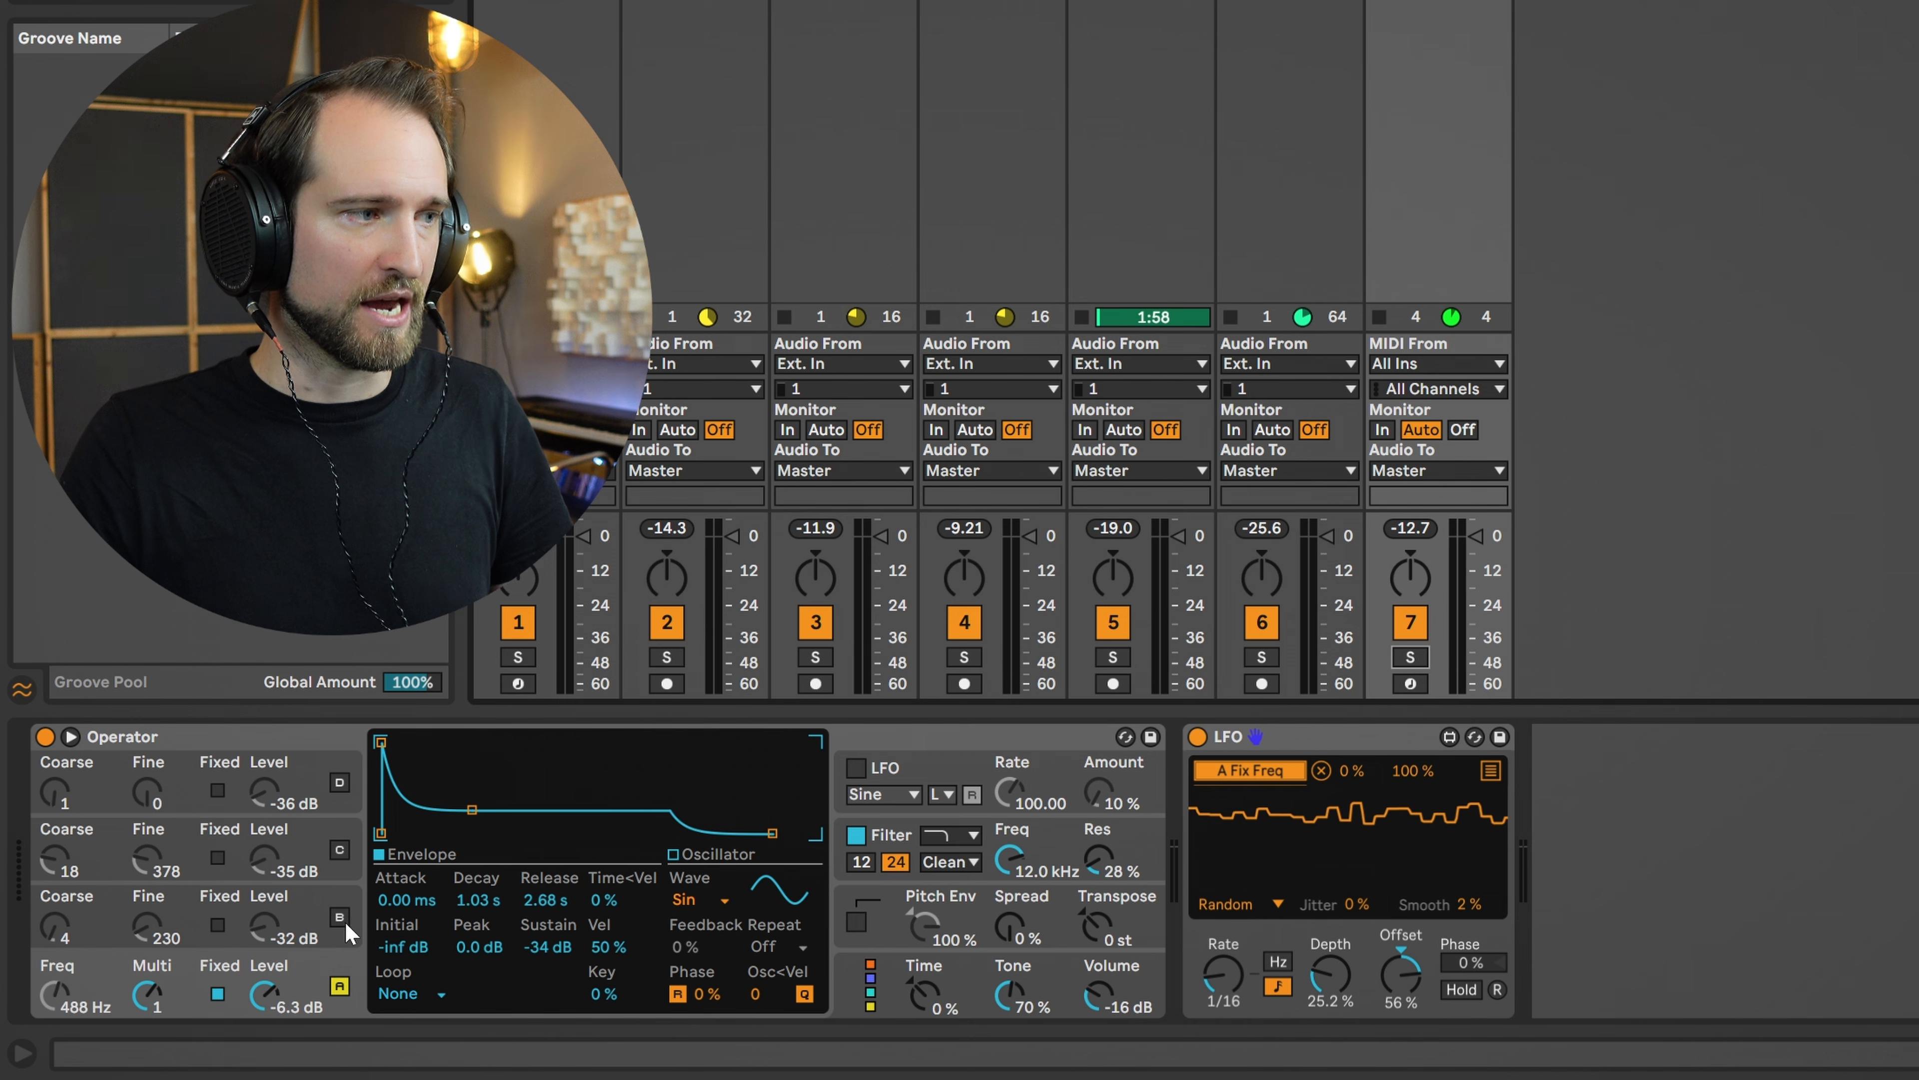
Turn on oscillator B and inspect Operator's algorithm display and the settings of oscillators D and C.
left_click(199, 984)
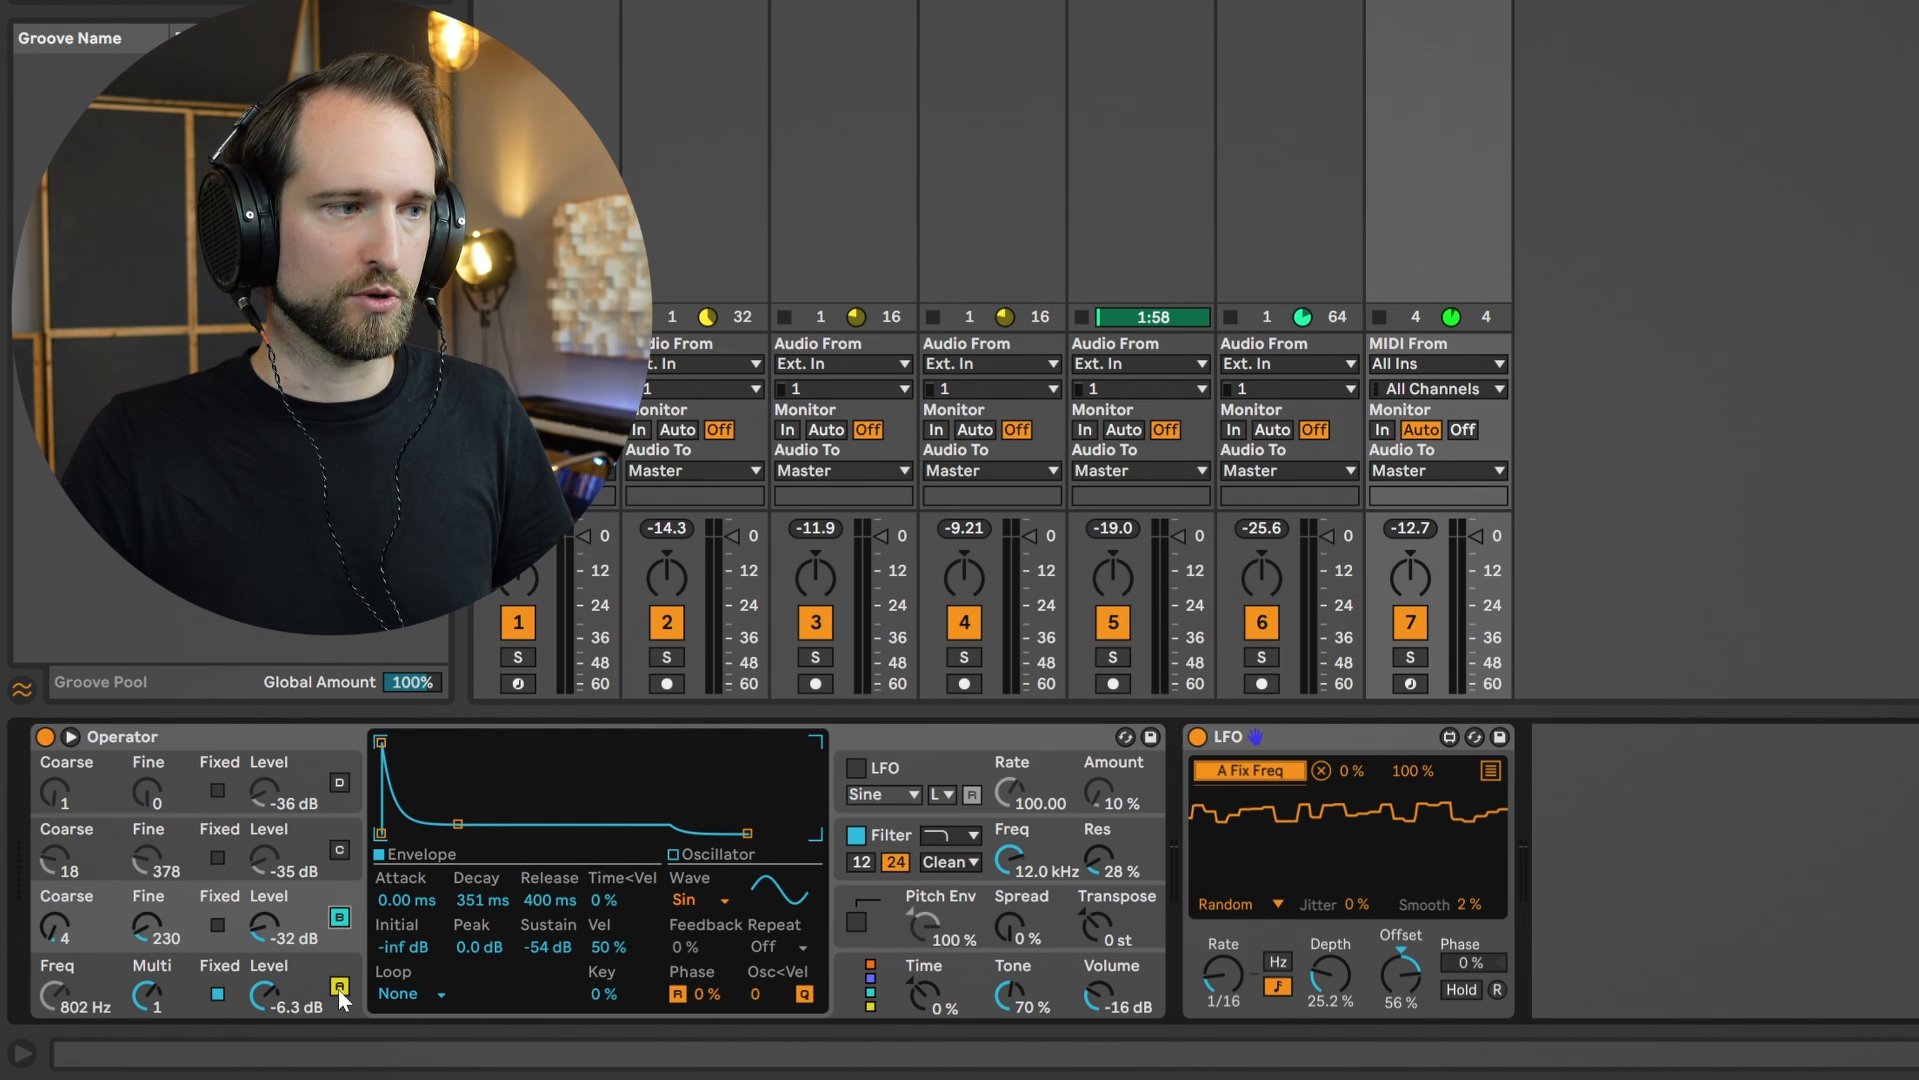
left_click(863, 983)
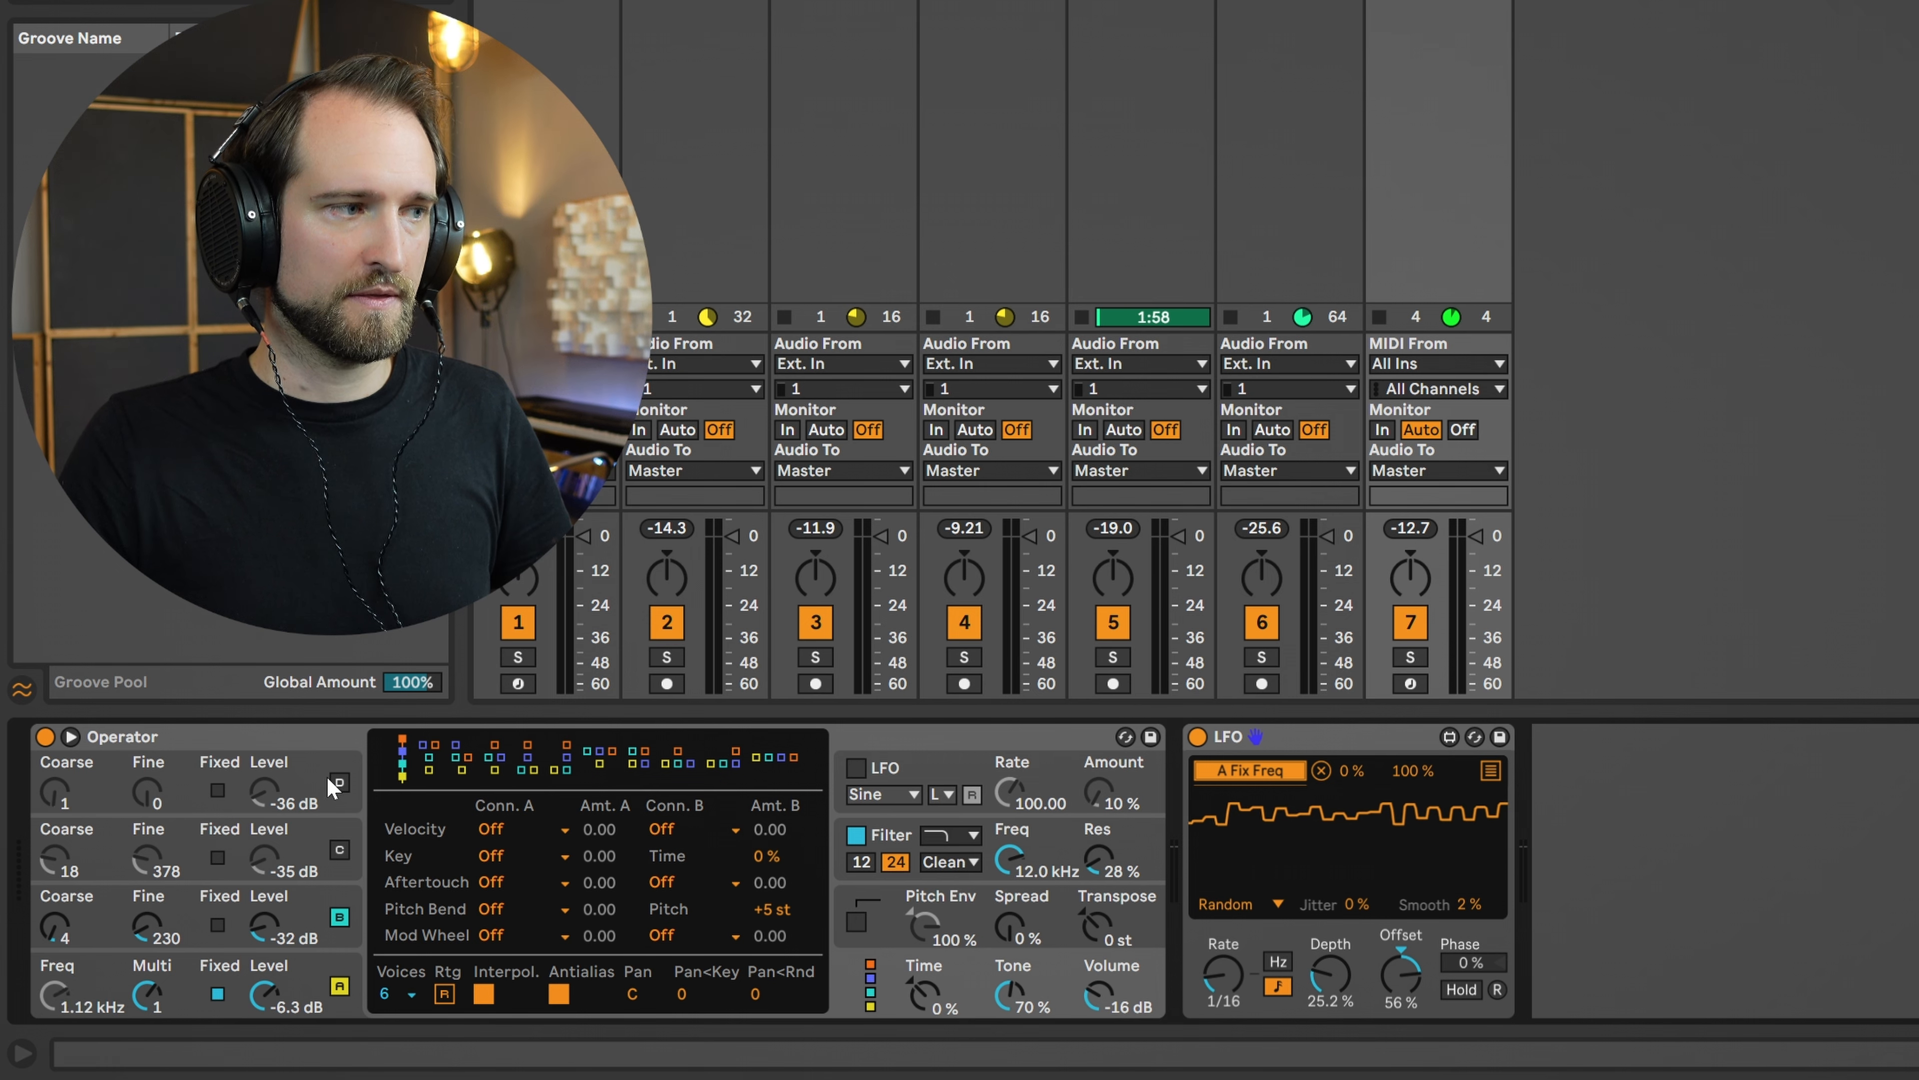
left_click(348, 781)
left_click(342, 851)
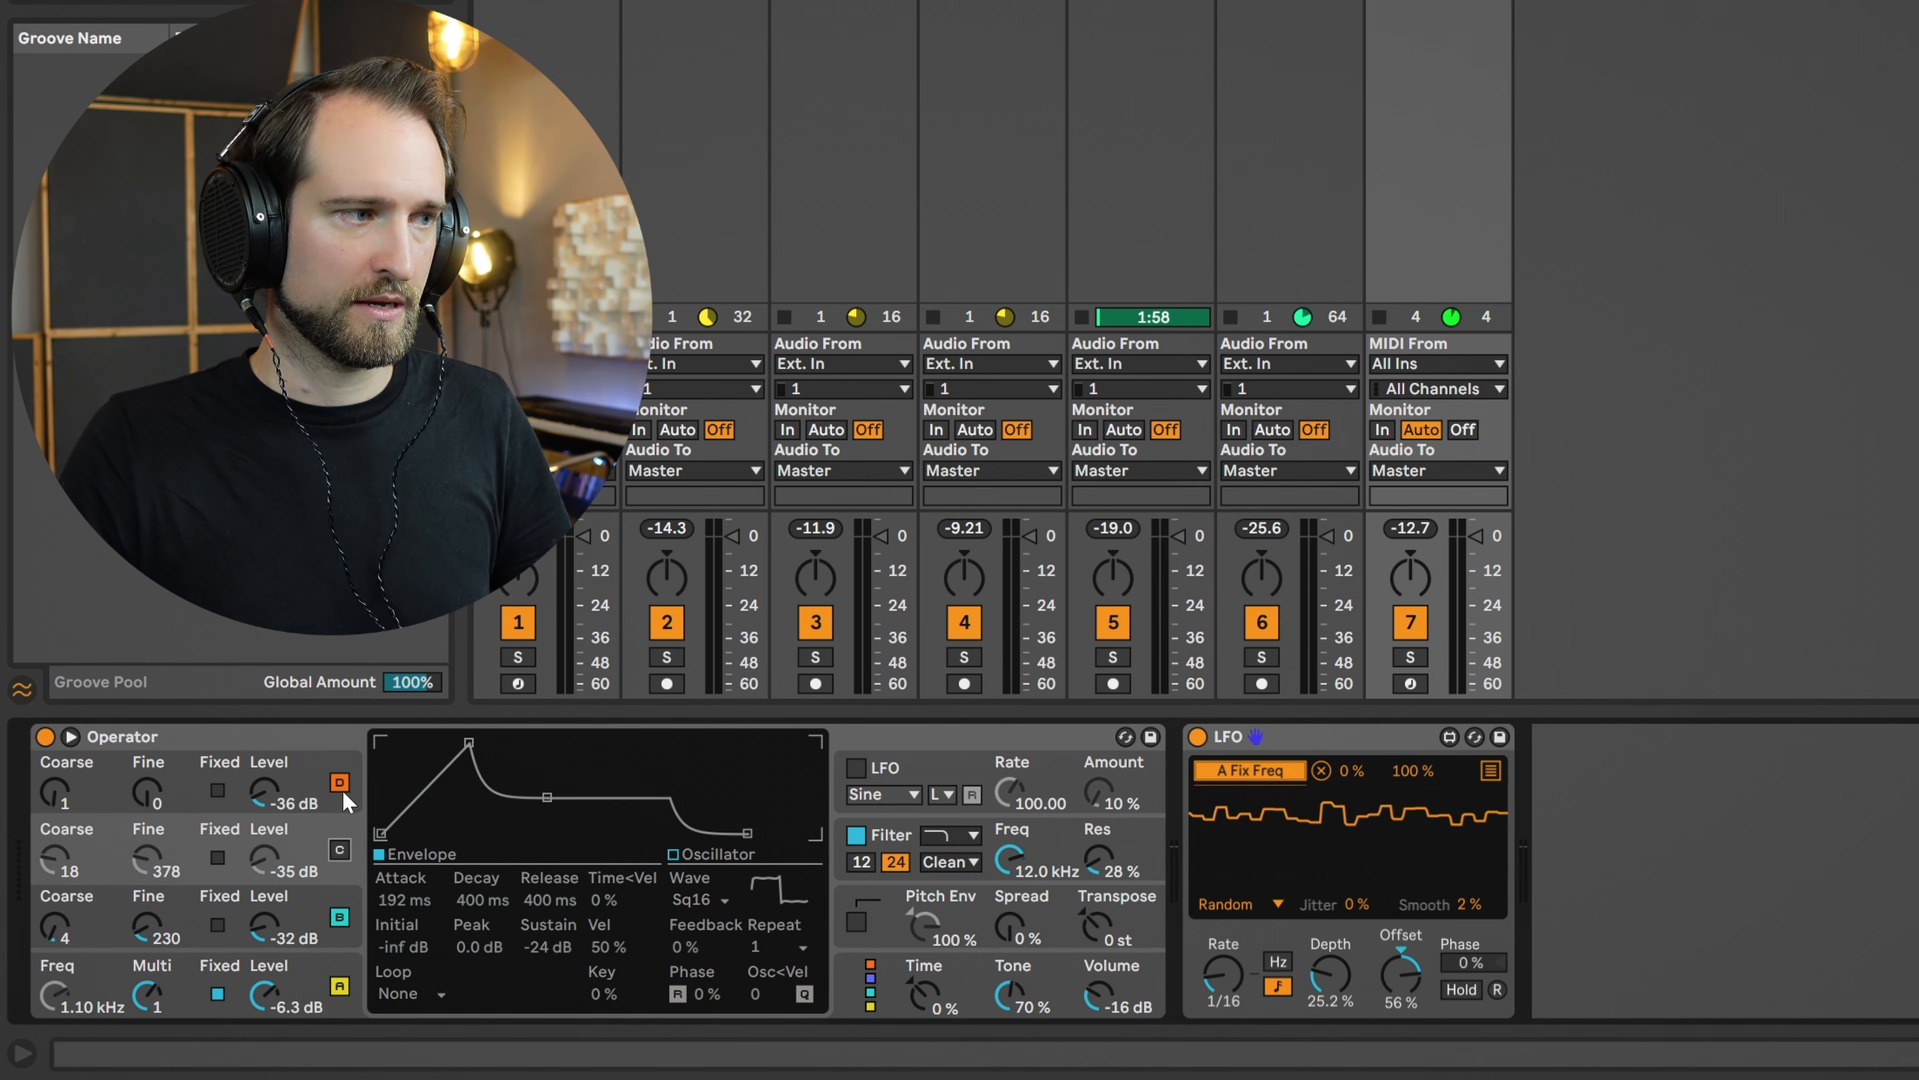
left_click(346, 891)
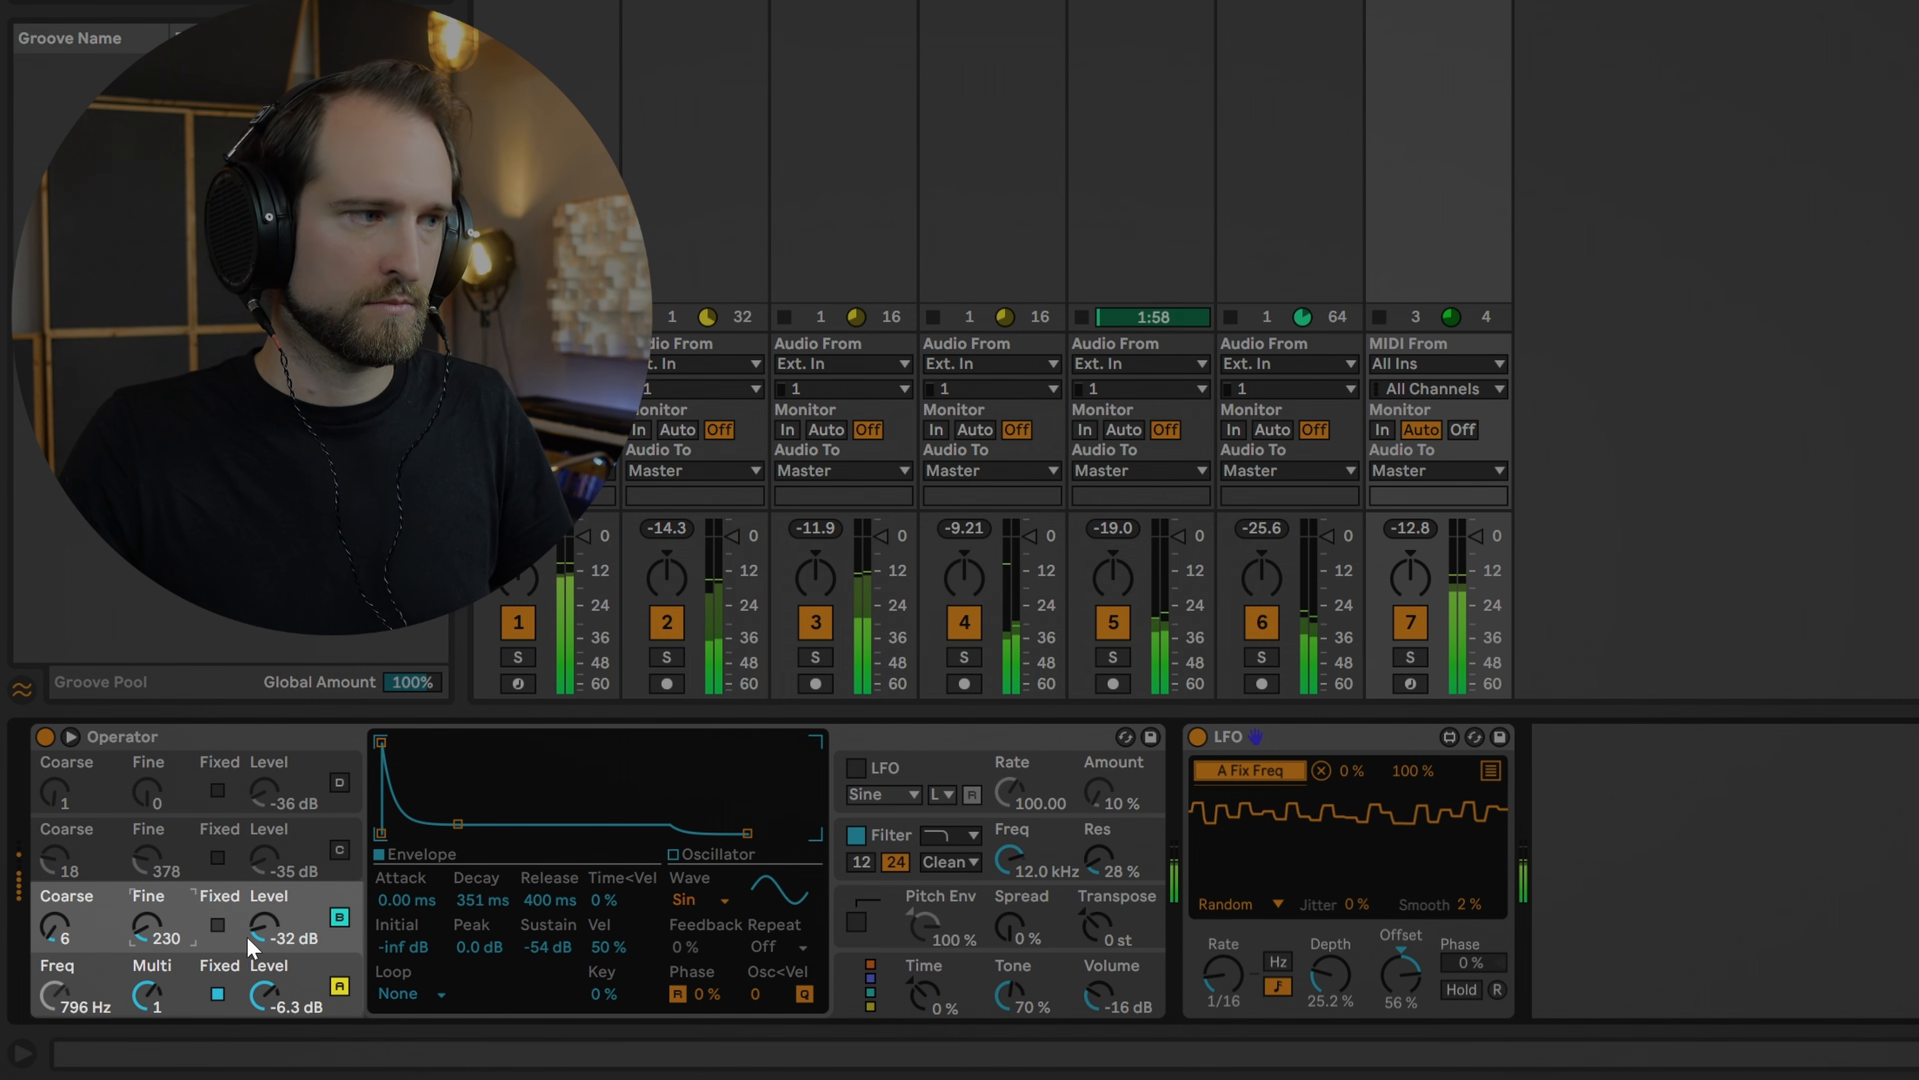
Set oscillator B's level to -20 dB, the second LFO's depth to 81.1 % and offset to 49 %, and Operator's volume to -22 dB.
mouse_move(257, 928)
left_mouse_down()
mouse_move(256, 896)
mouse_move(256, 930)
left_mouse_up()
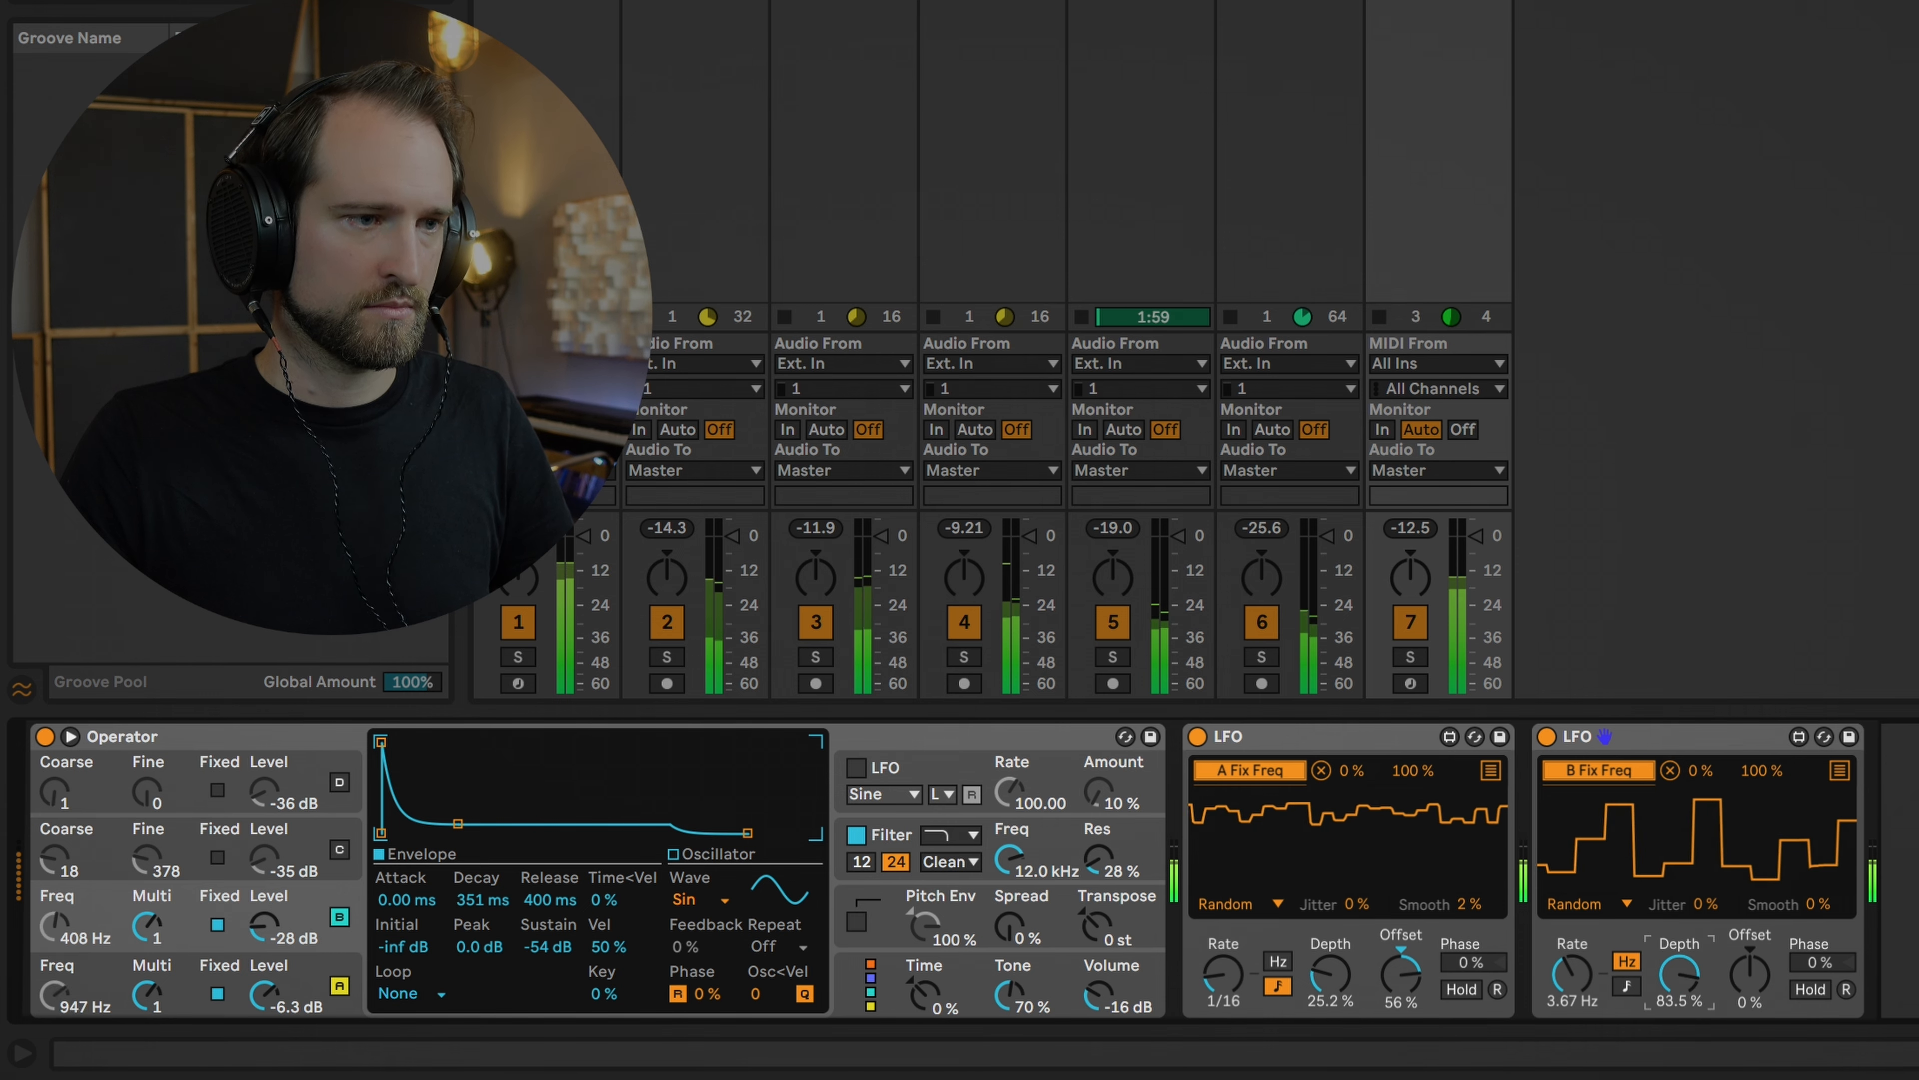
left_click_drag(1679, 975, 1748, 907)
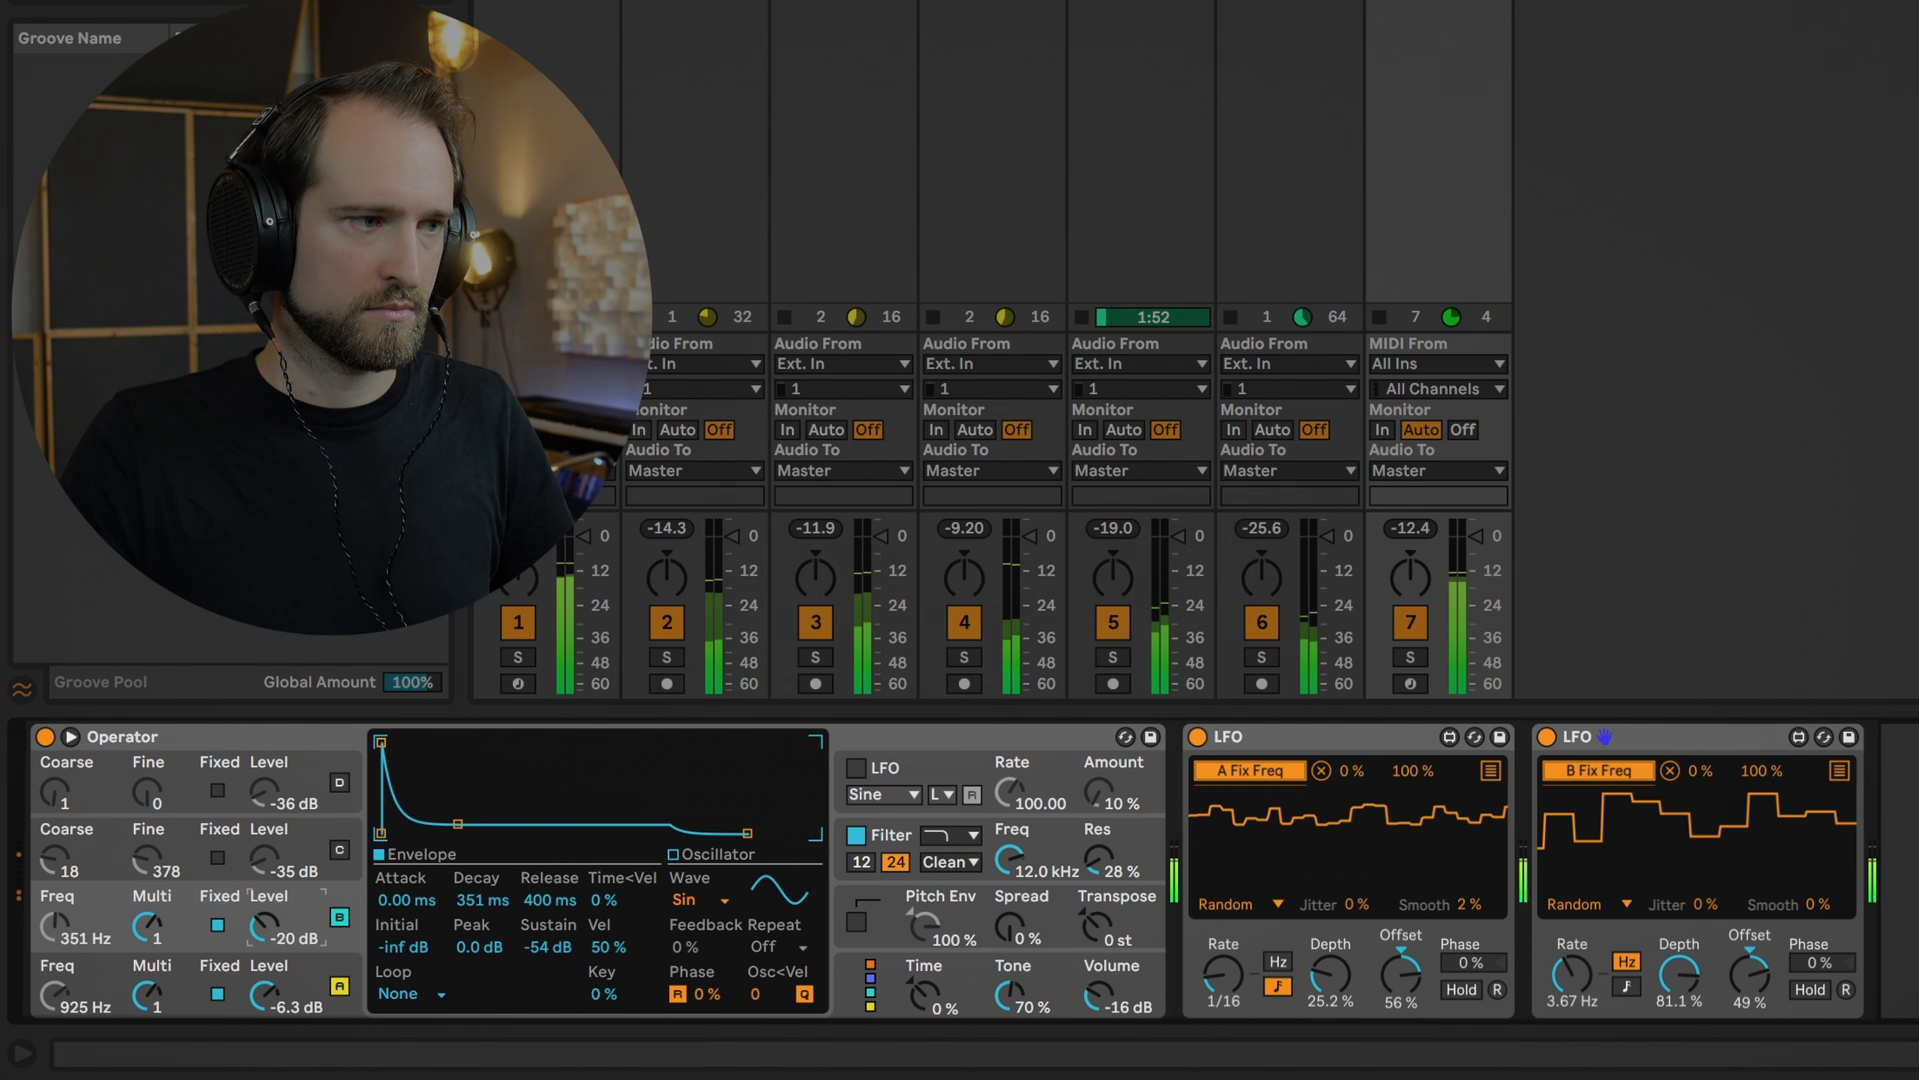
left_click(1101, 987)
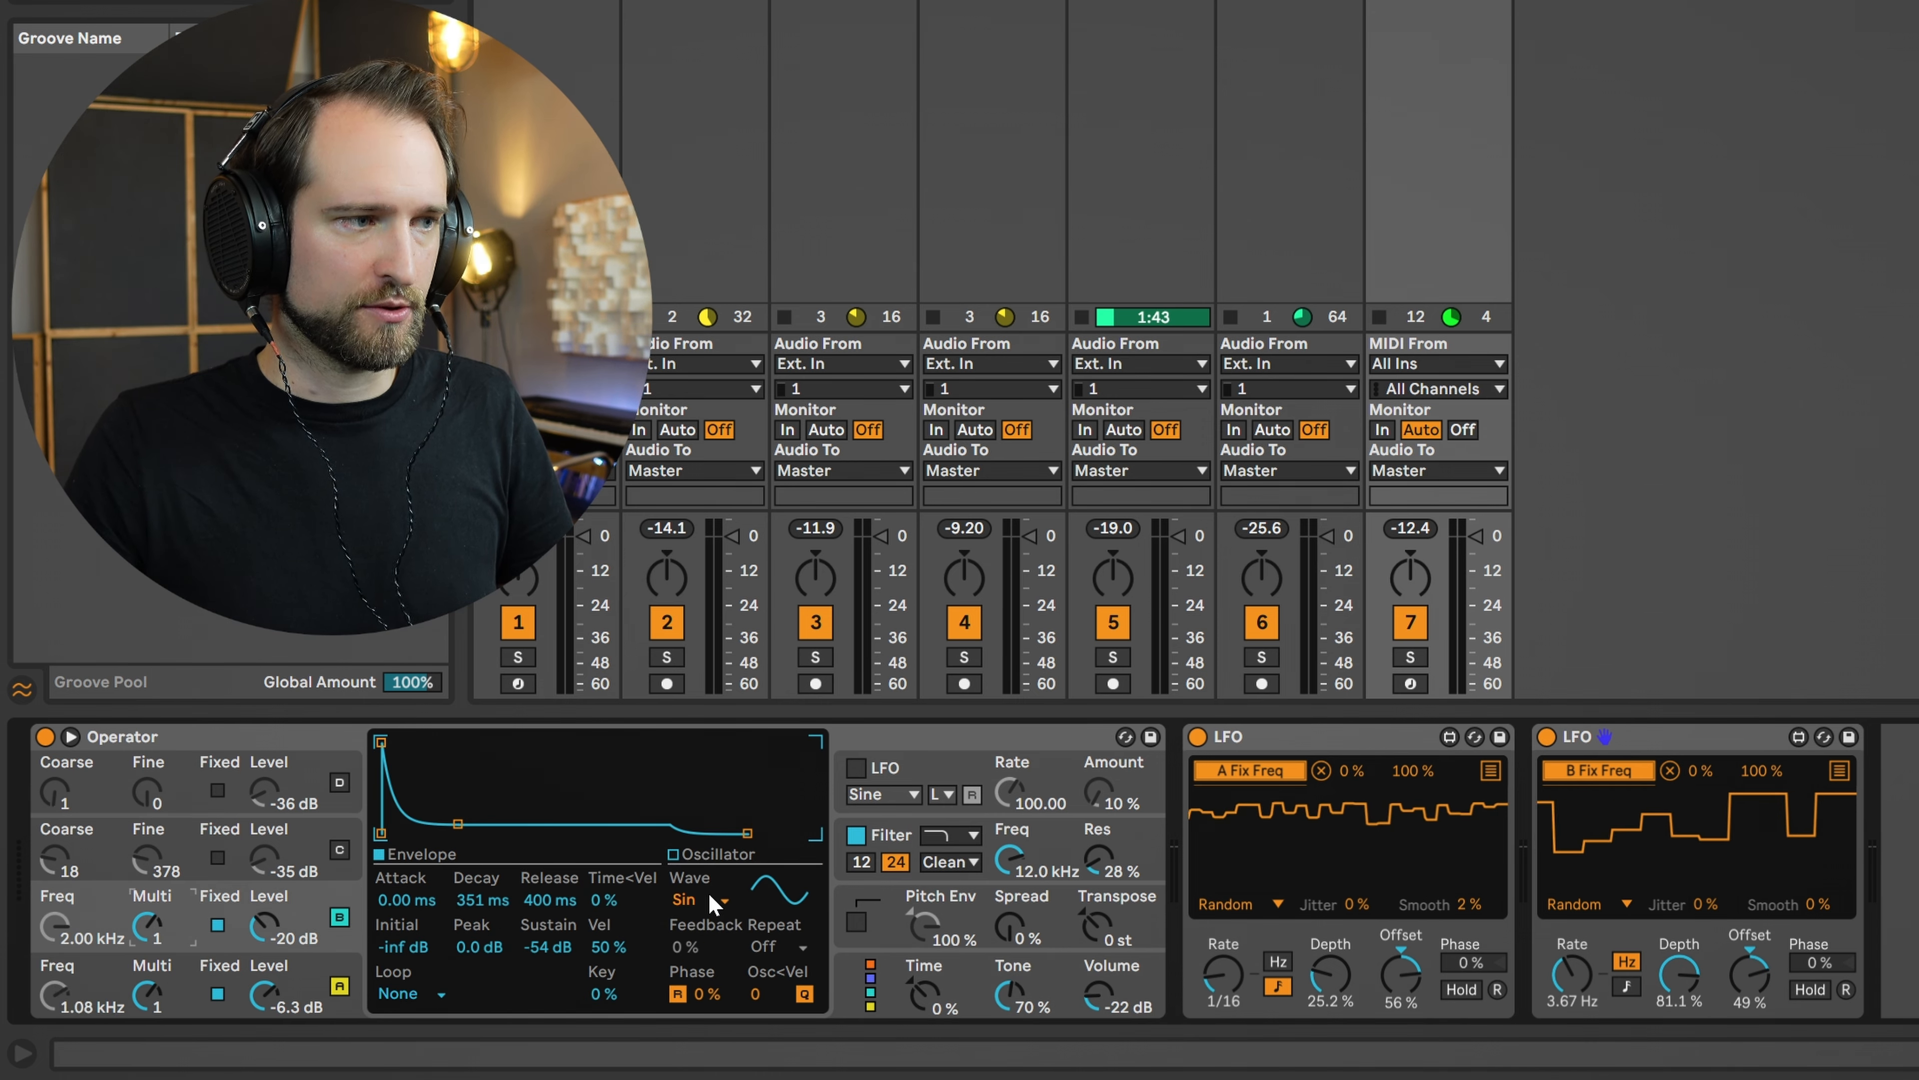
Audition Triangle, Square 16, Saw 6 and Noise Looped waveforms on oscillator B and settle on Triangle.
left_click(695, 898)
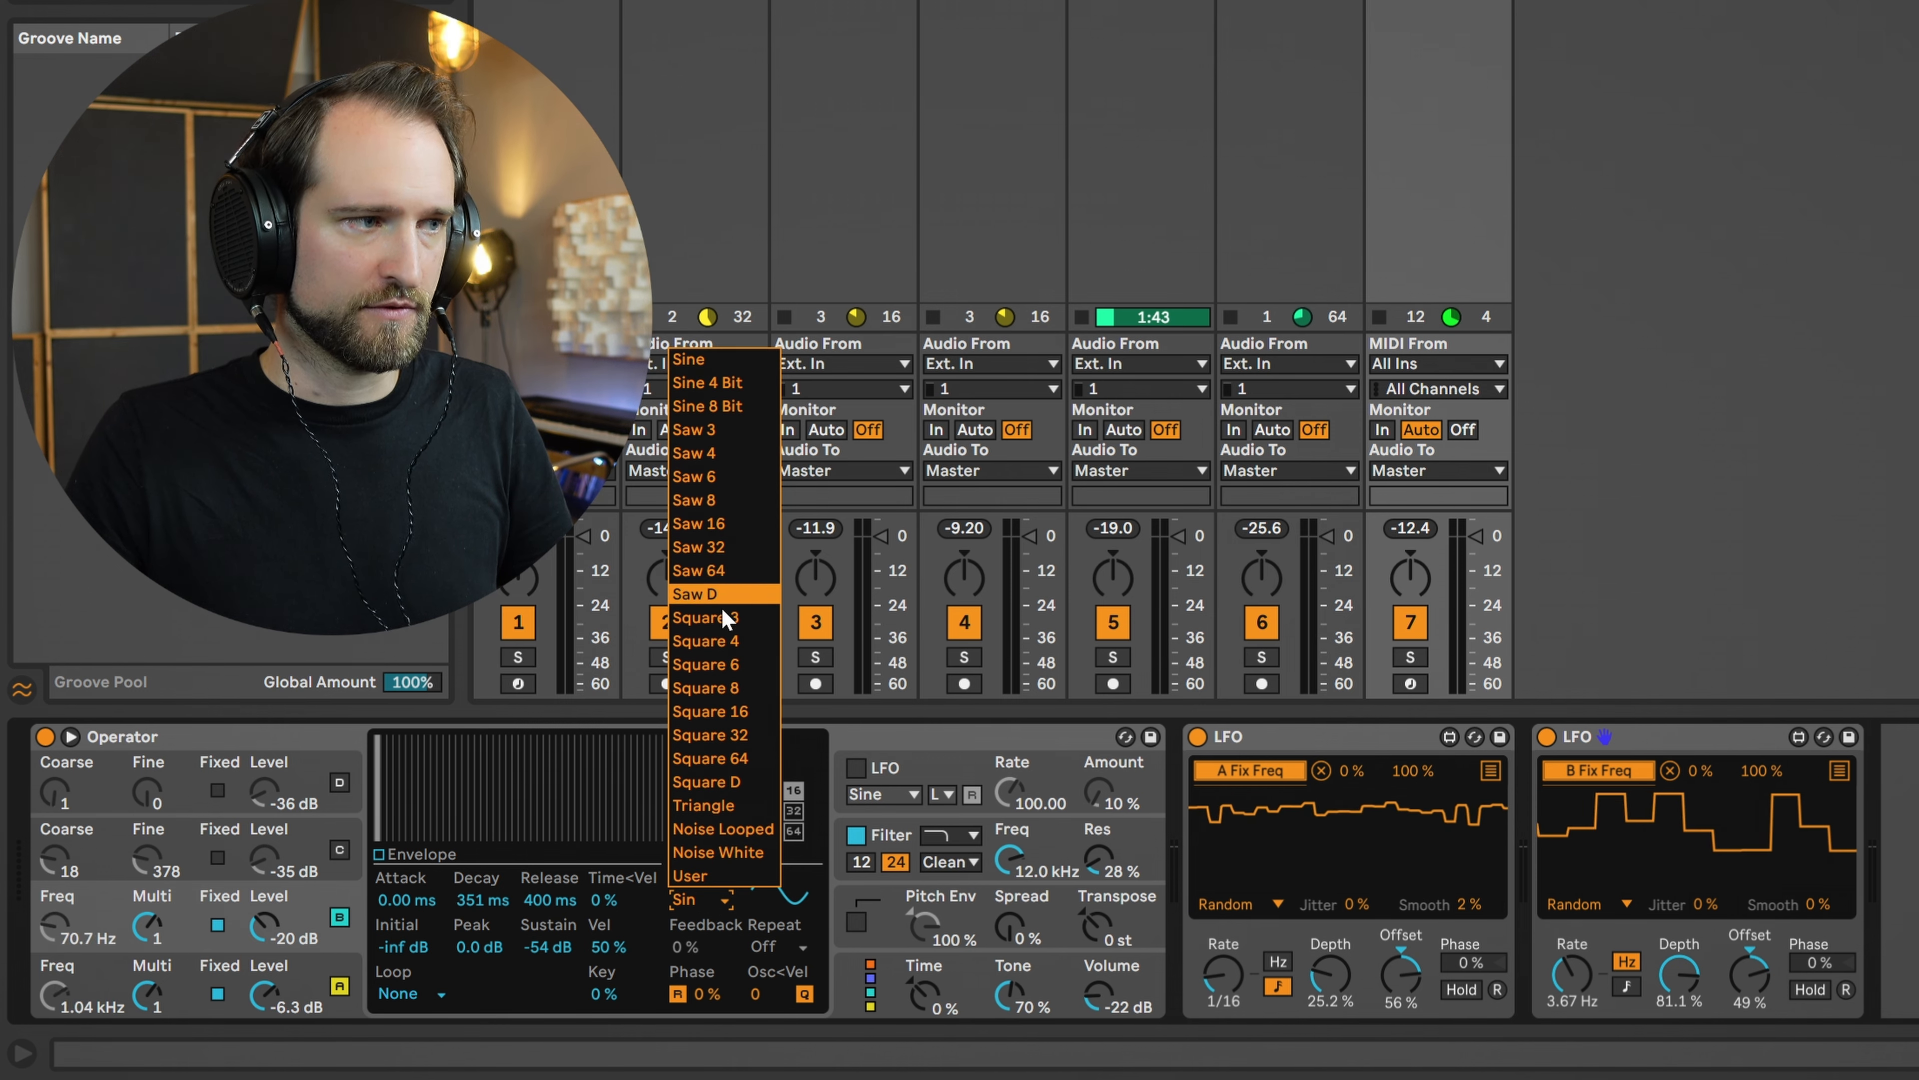
left_click(726, 805)
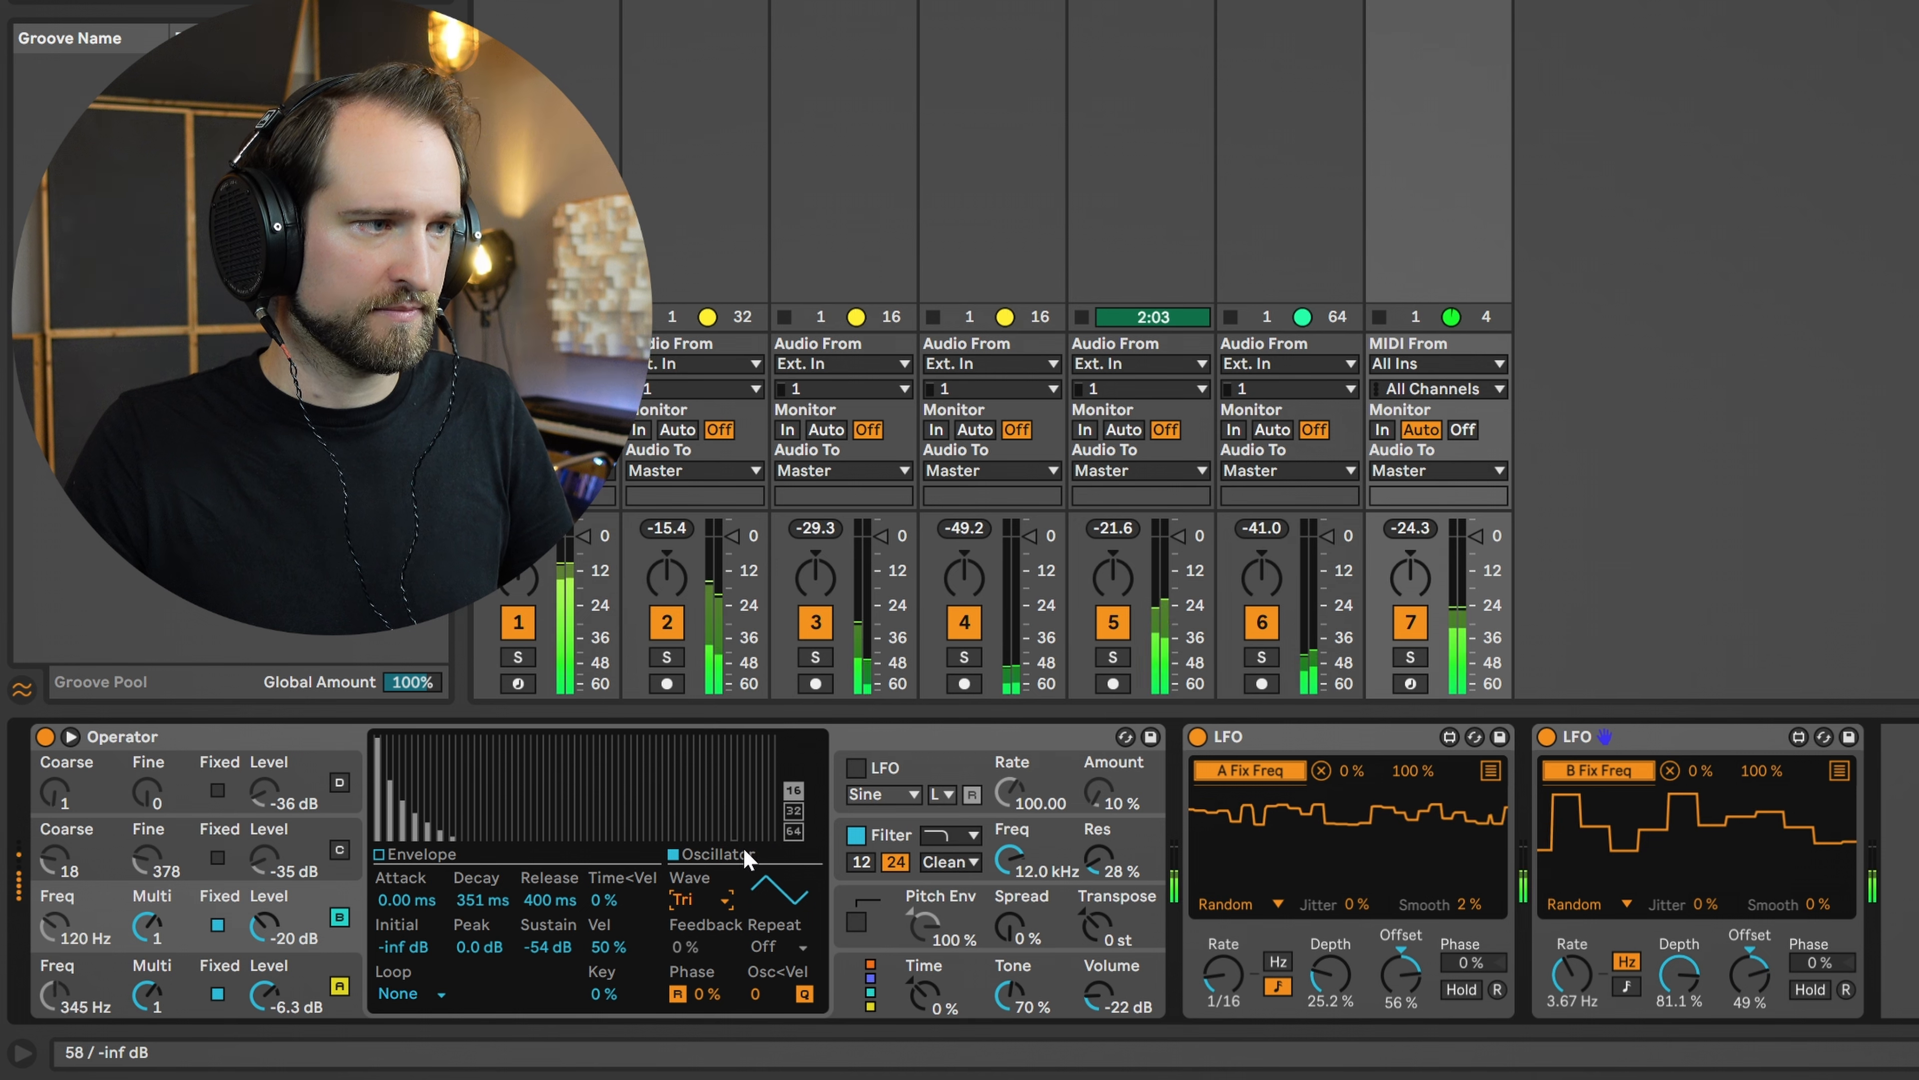
left_click(720, 905)
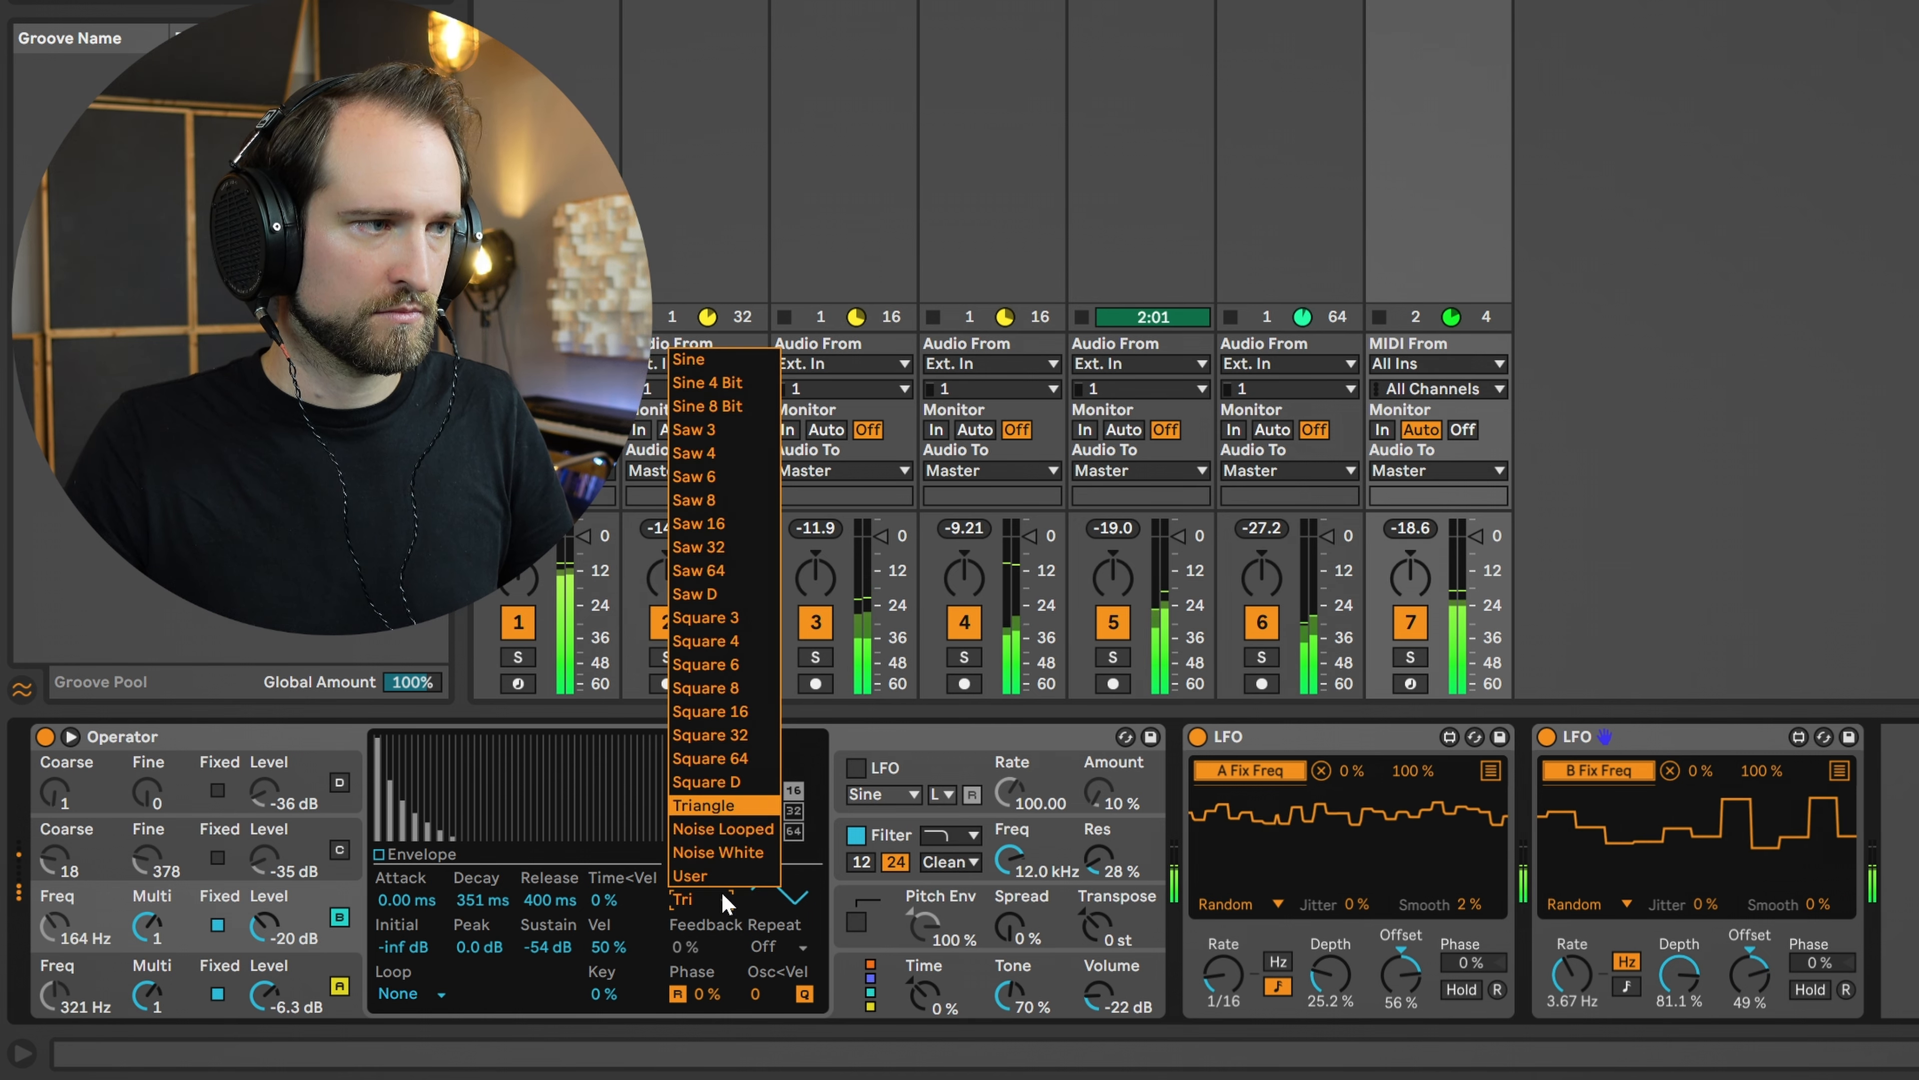
left_click(712, 702)
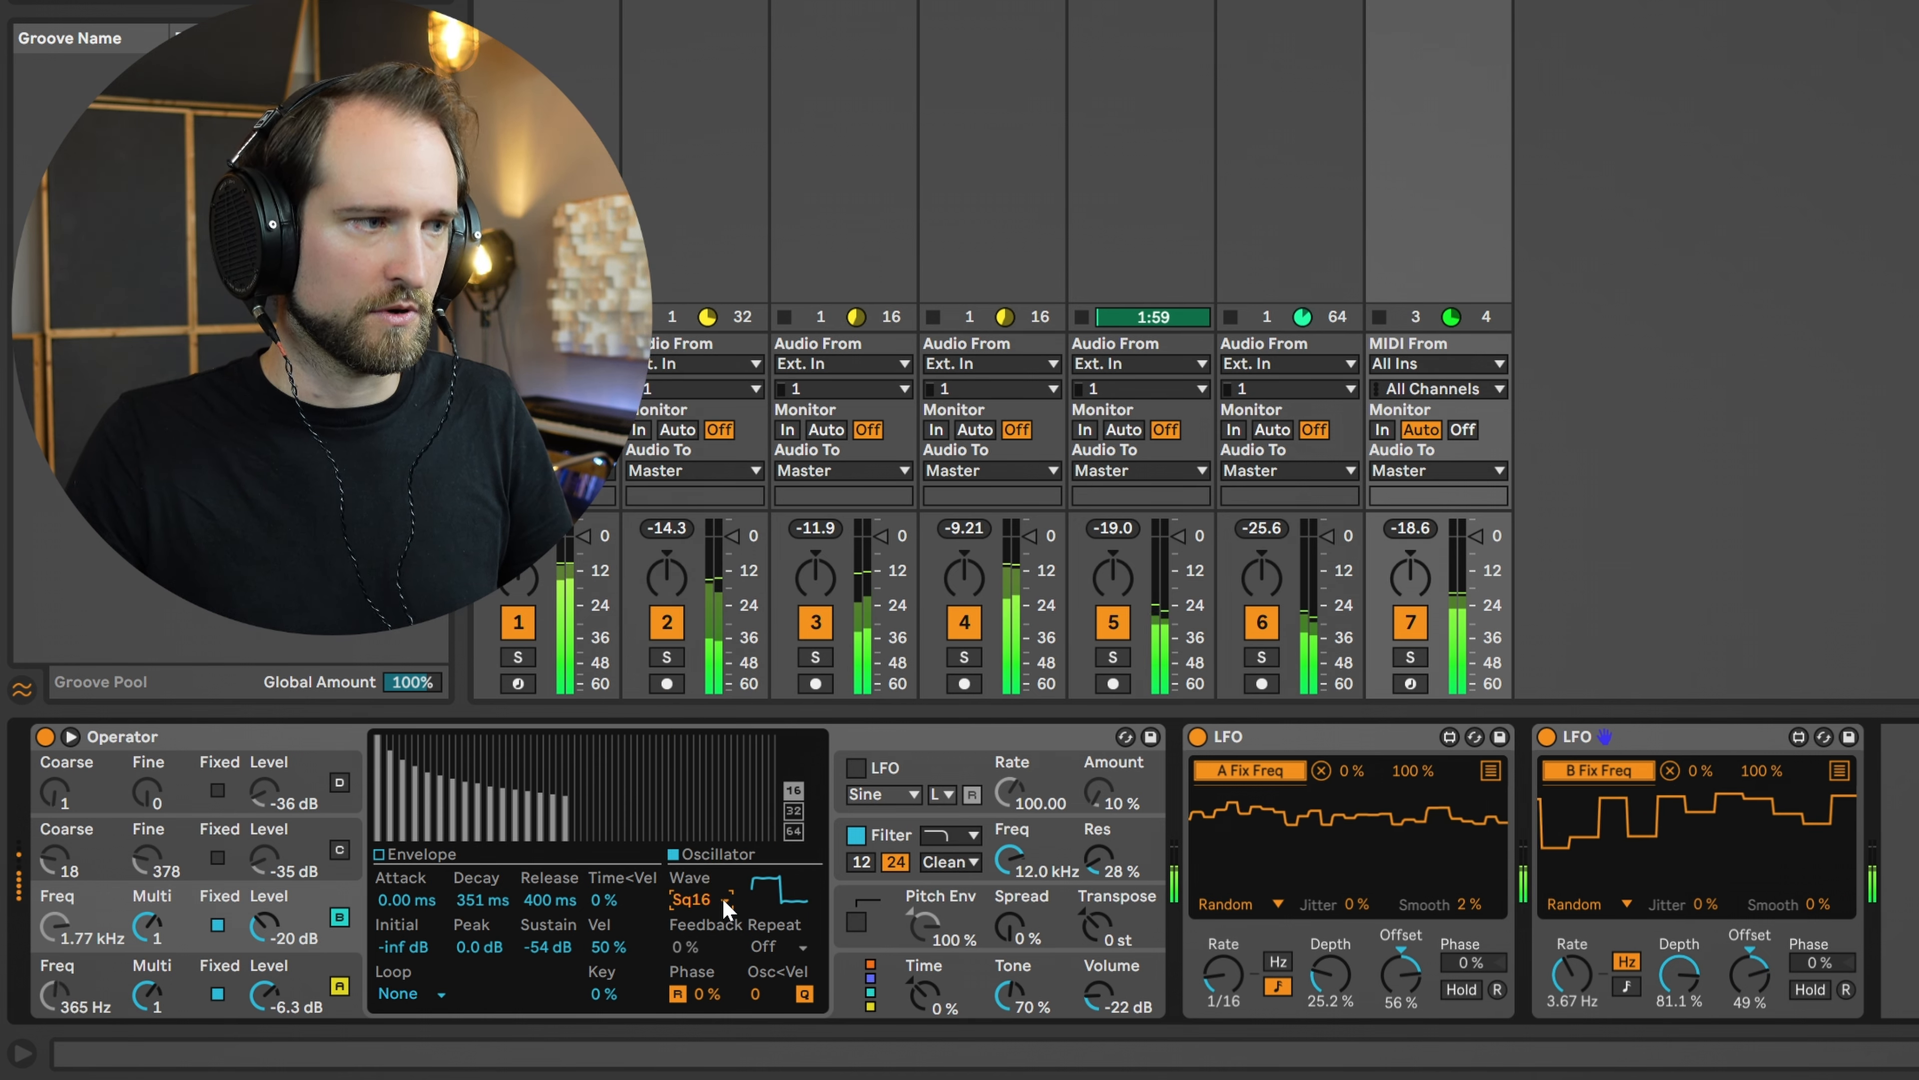
left_click(699, 899)
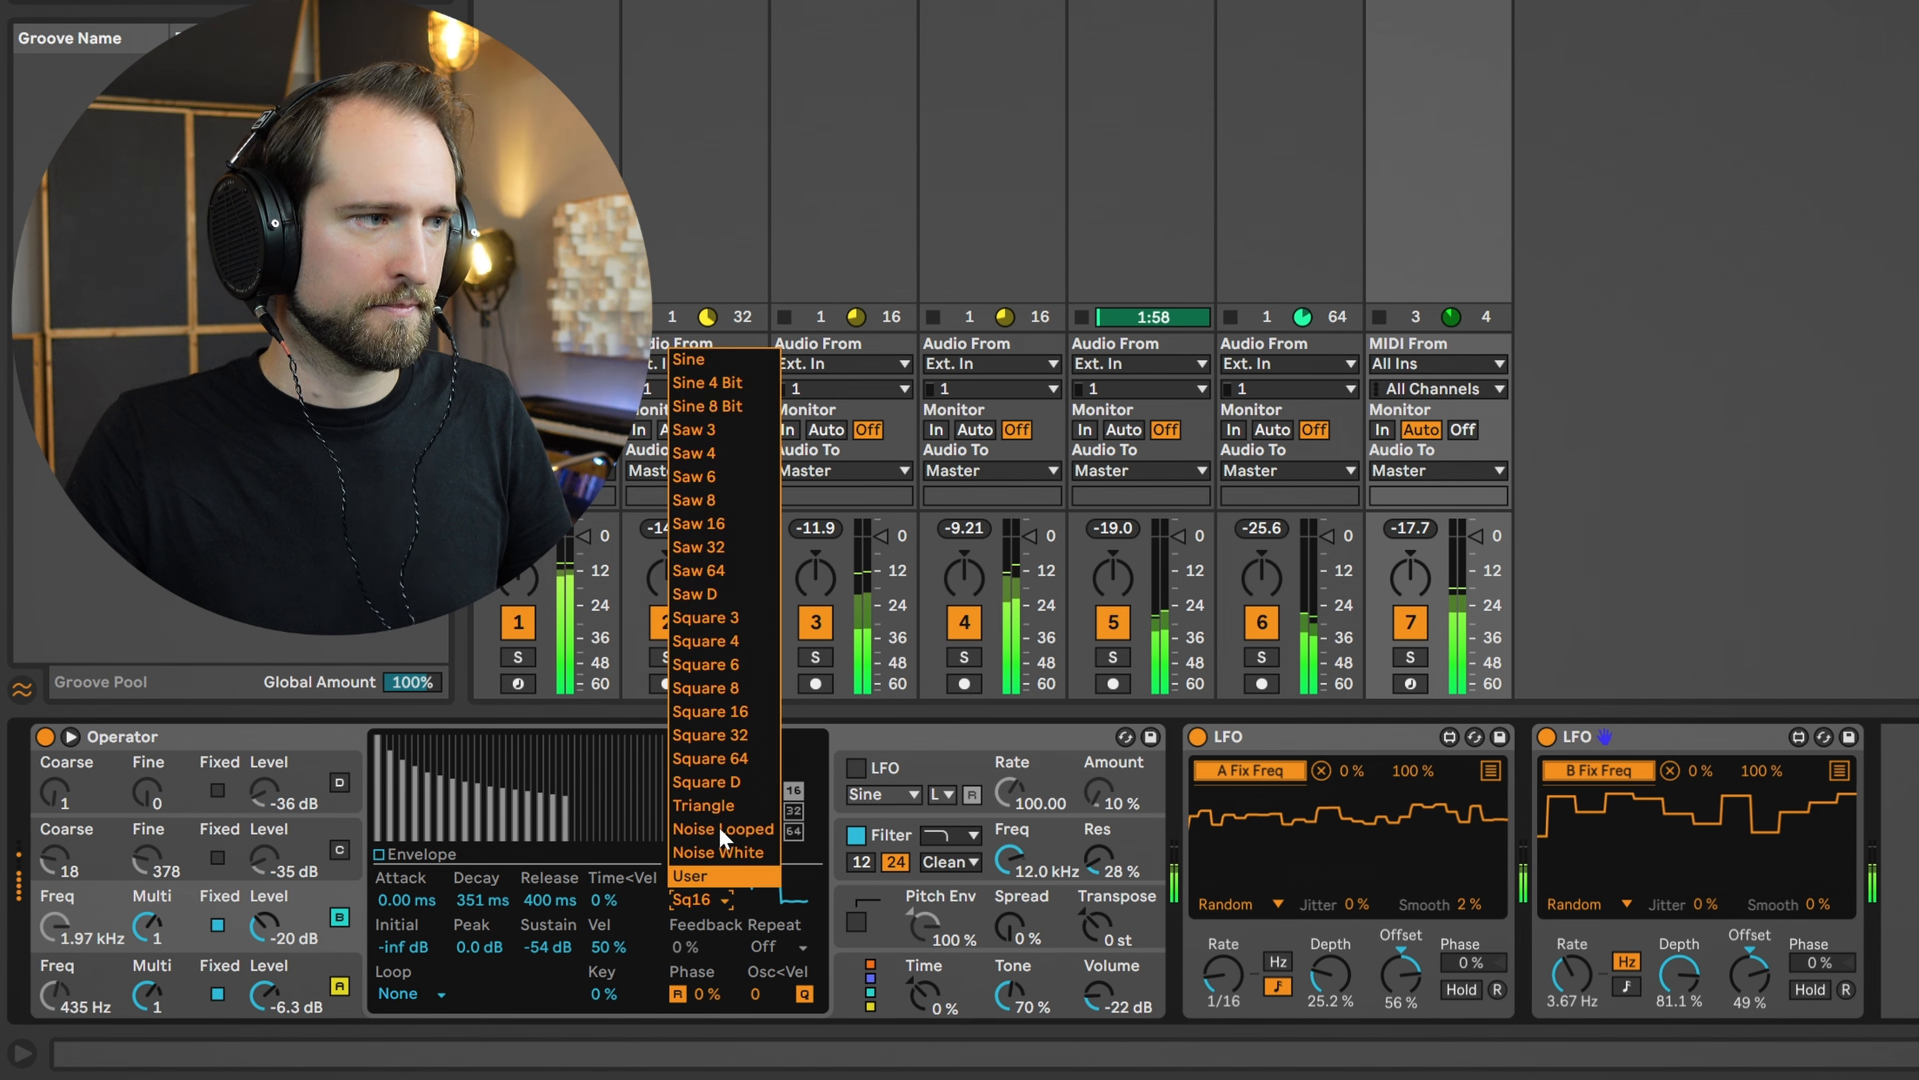
left_click(720, 476)
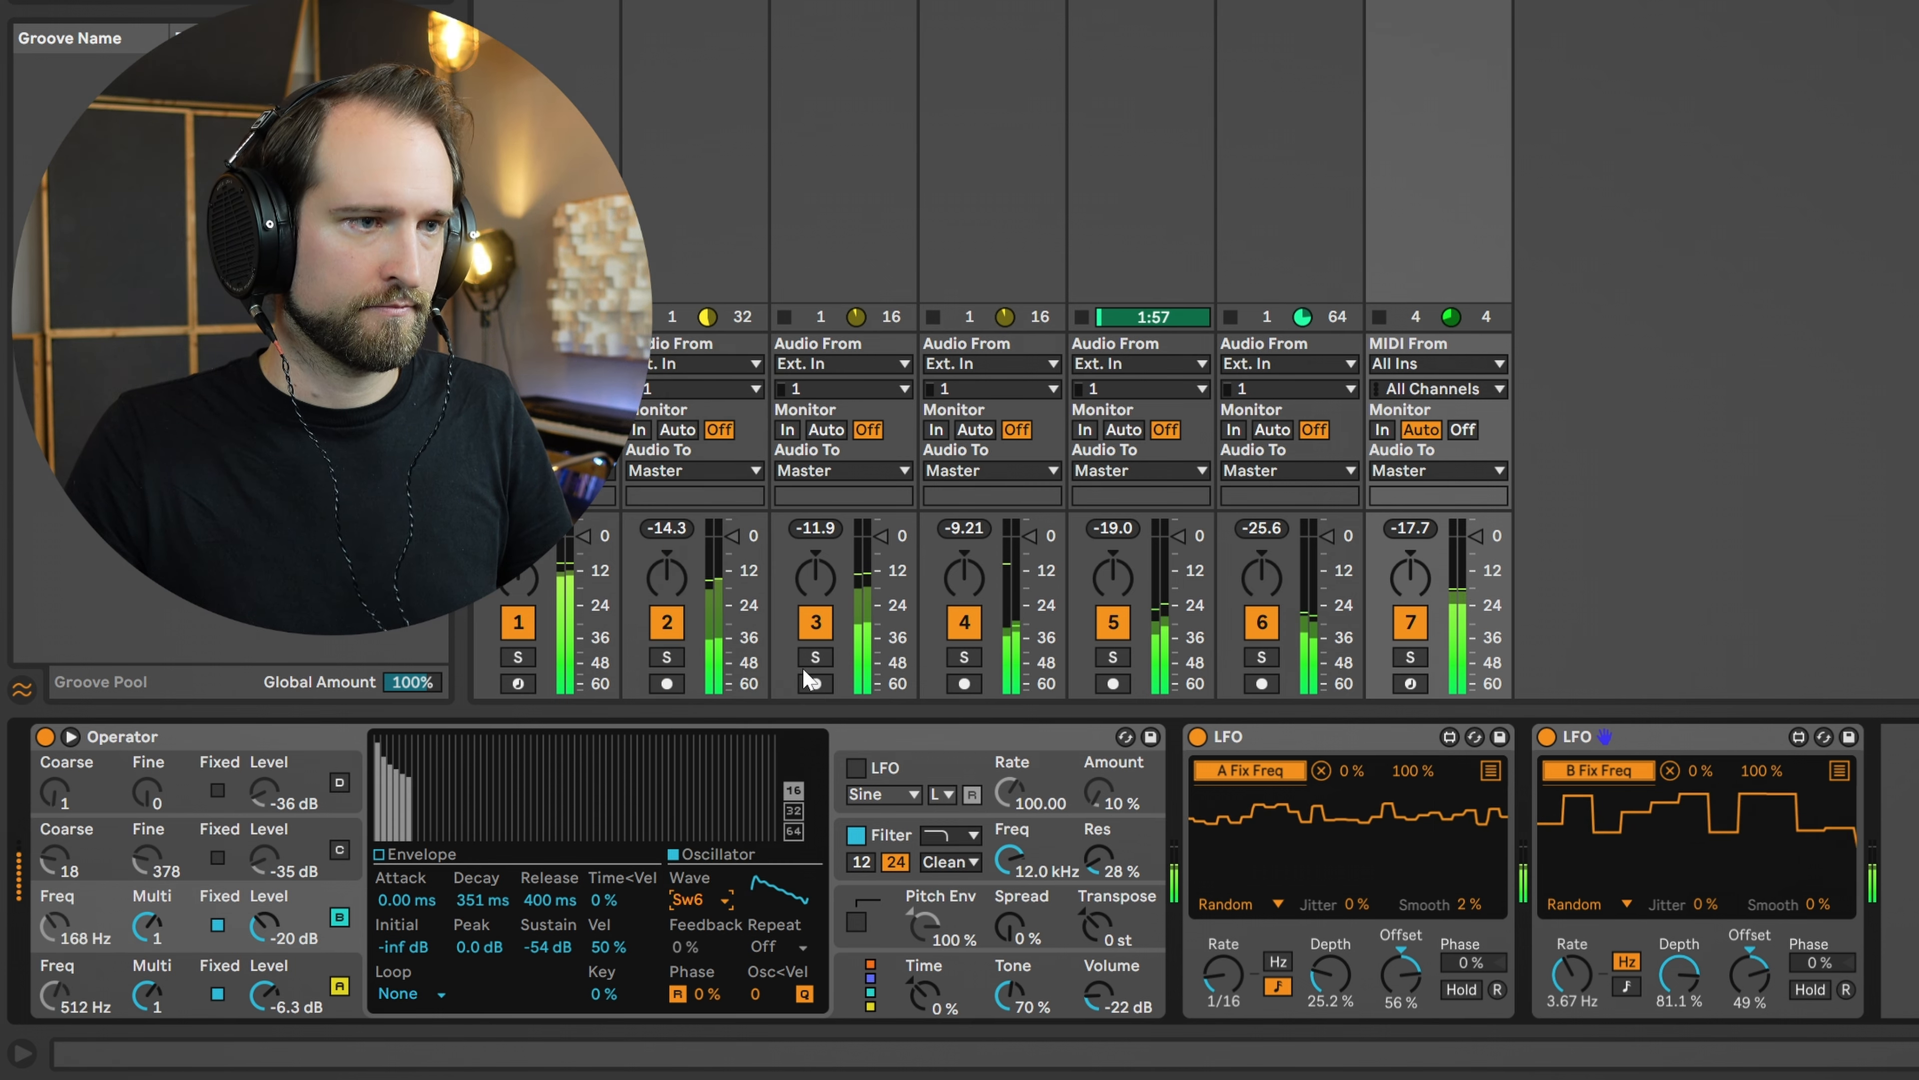
left_click(709, 901)
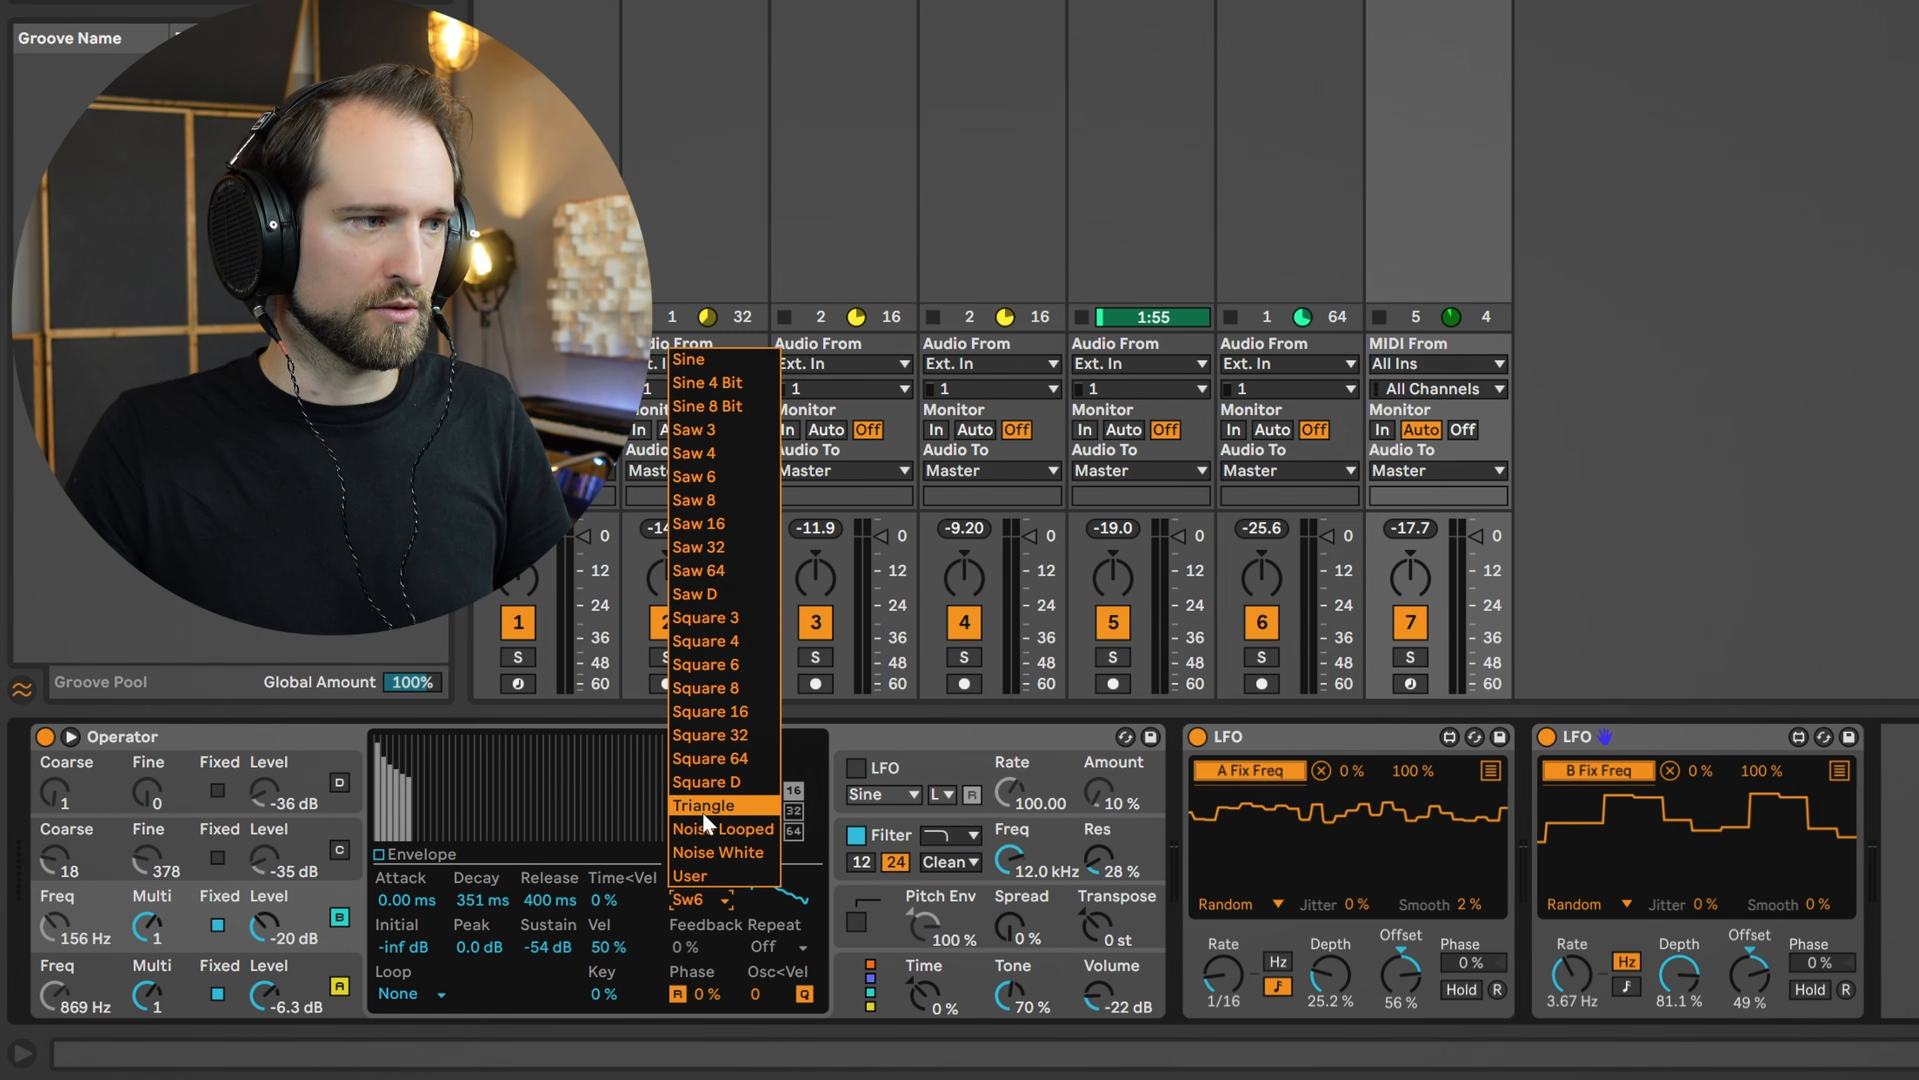
left_click(702, 826)
left_click(726, 901)
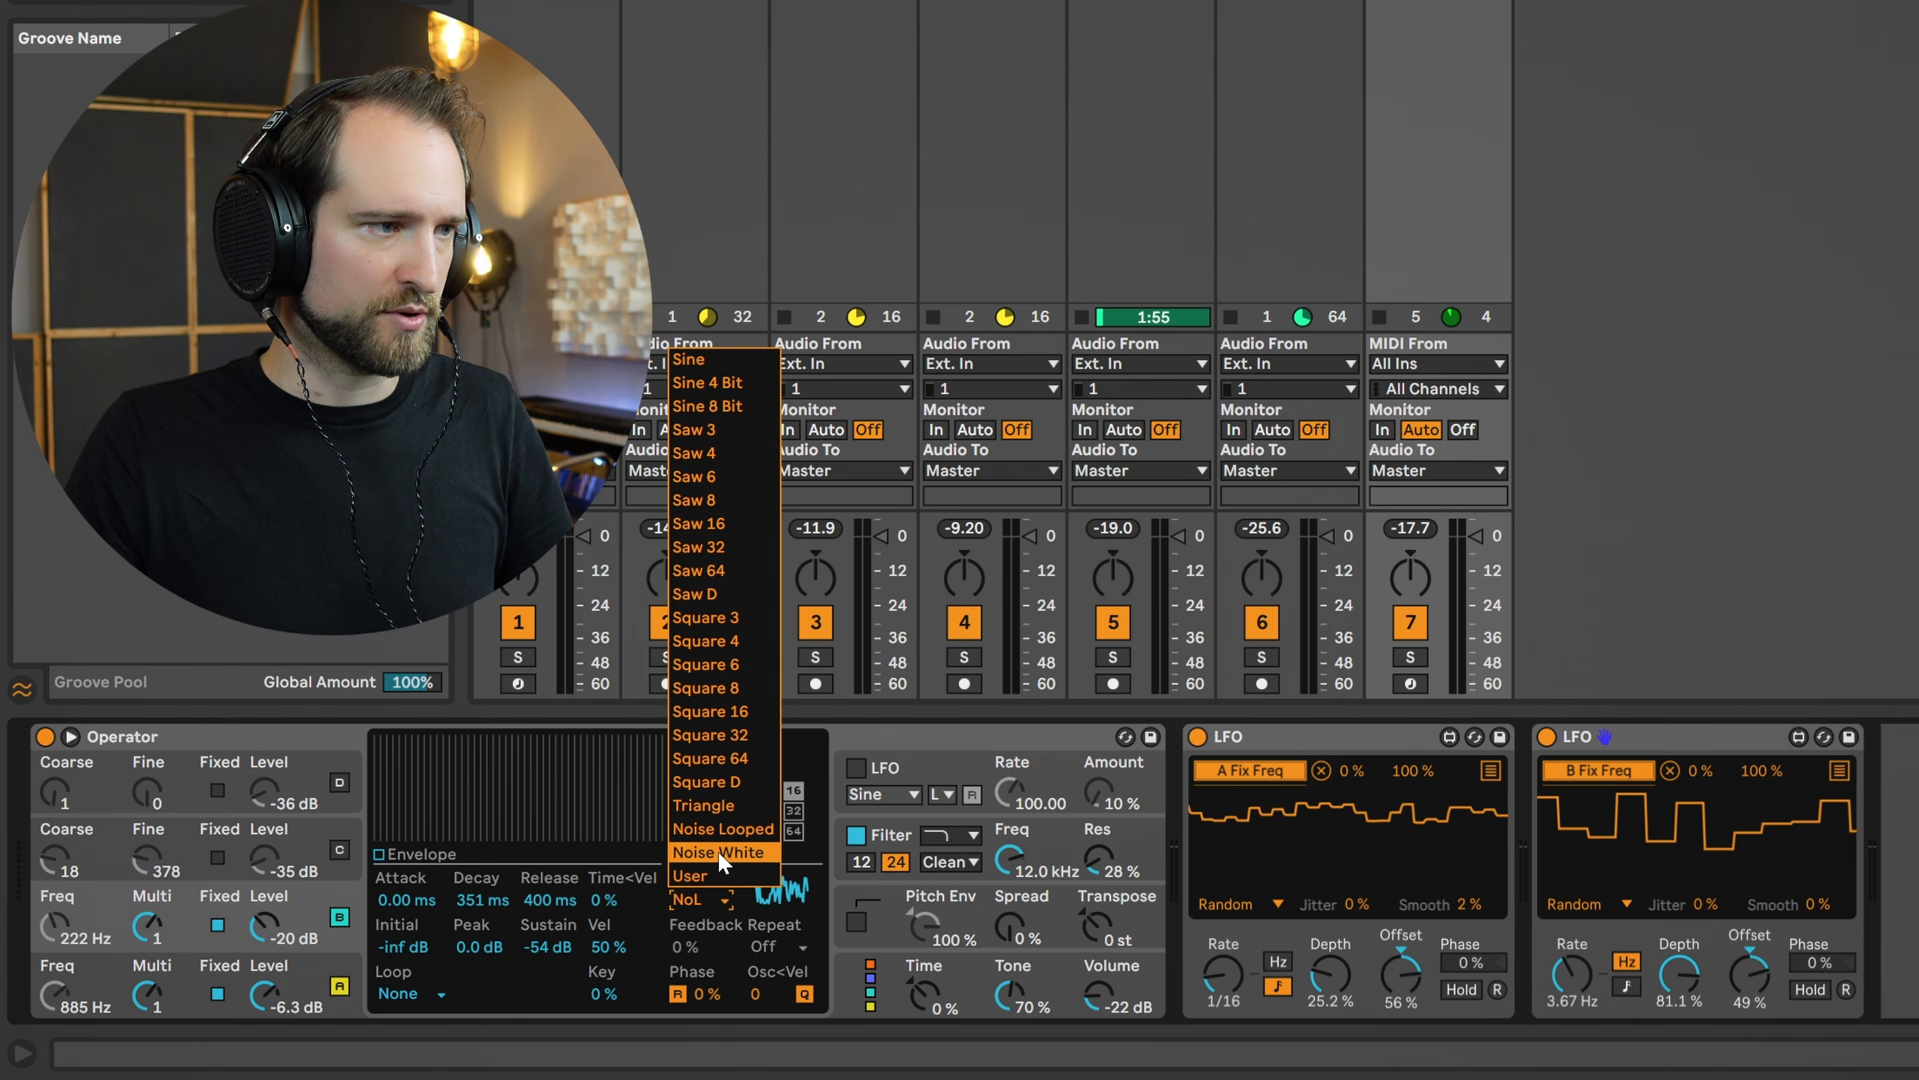
left_click(720, 806)
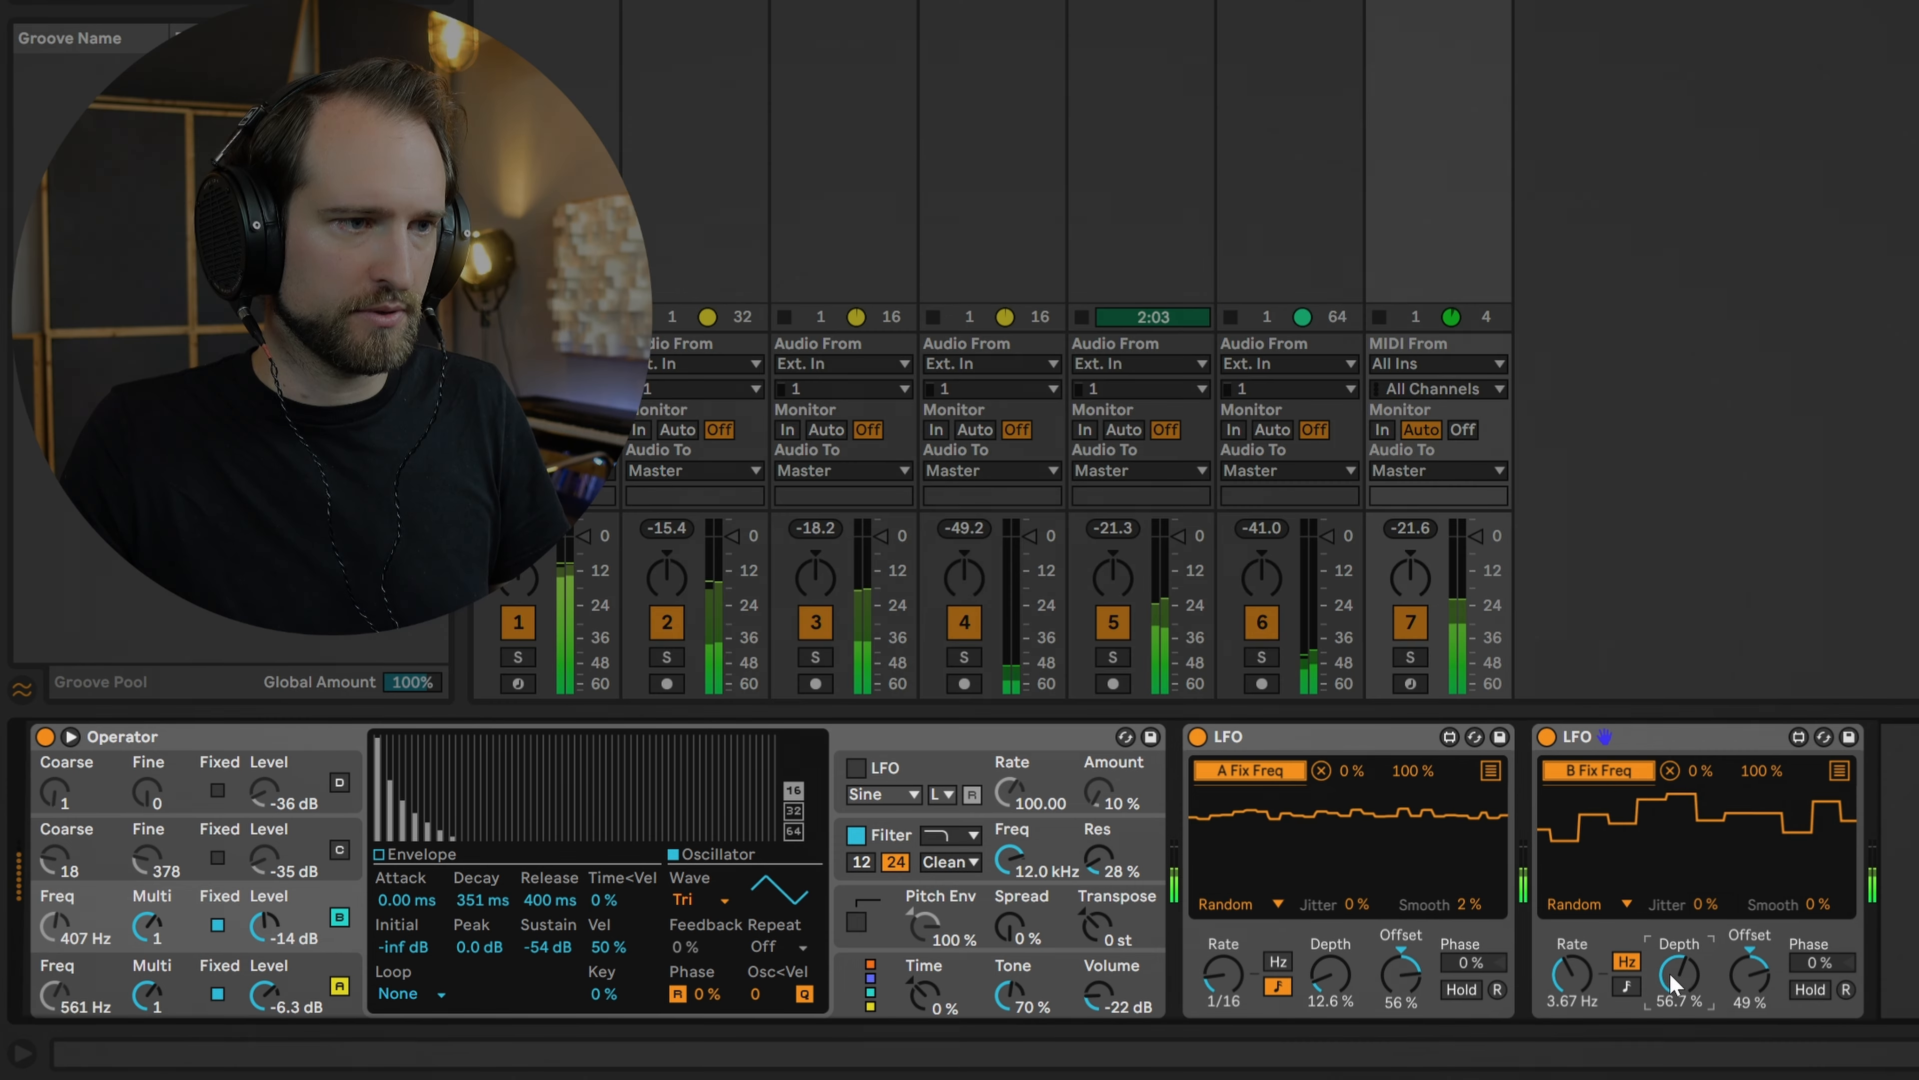
Set the second LFO's depth to 16.5 % and the first LFO's offset to 54 %.
left_click_drag(1670, 977, 1669, 1040)
left_click_drag(1389, 971, 1389, 995)
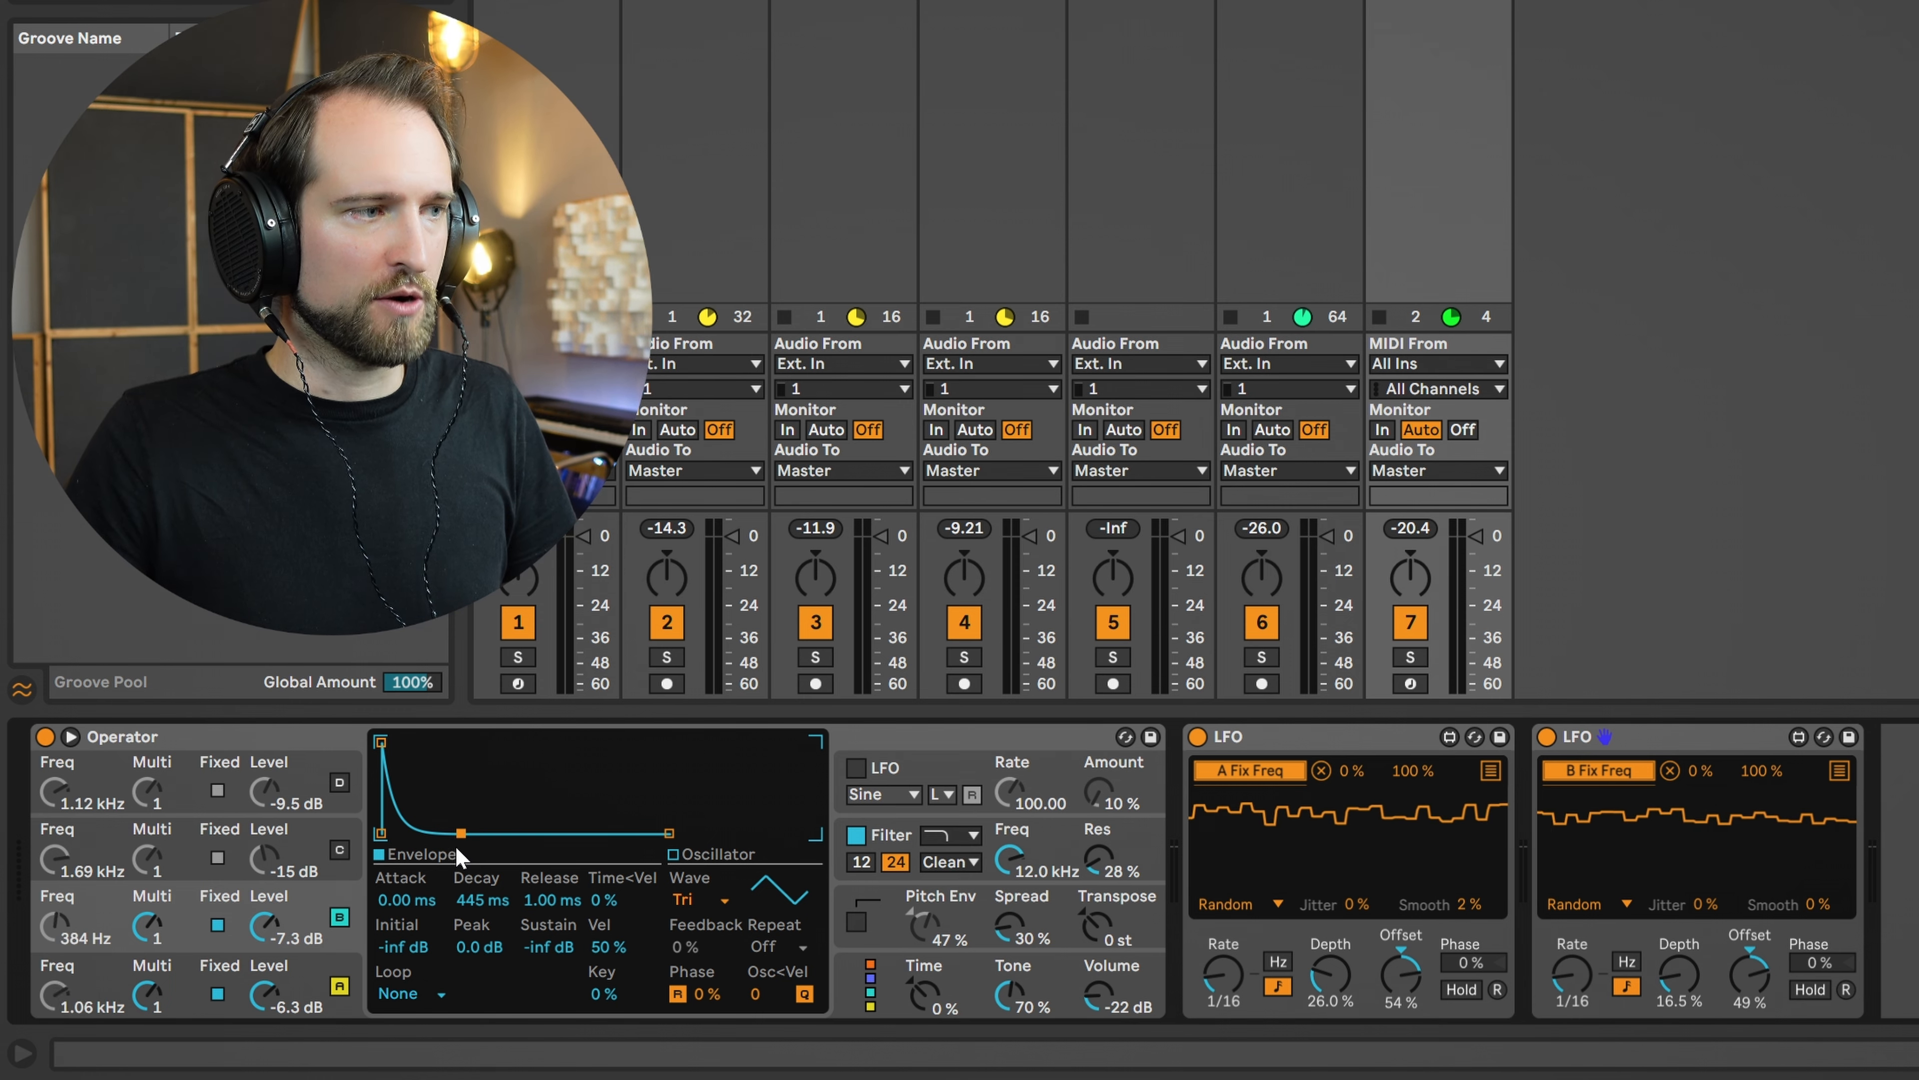
Shape oscillator B's envelope with a 638 ms decay and -42 dB sustain, and set Operator's spread to 36 %.
left_click_drag(460, 832, 476, 796)
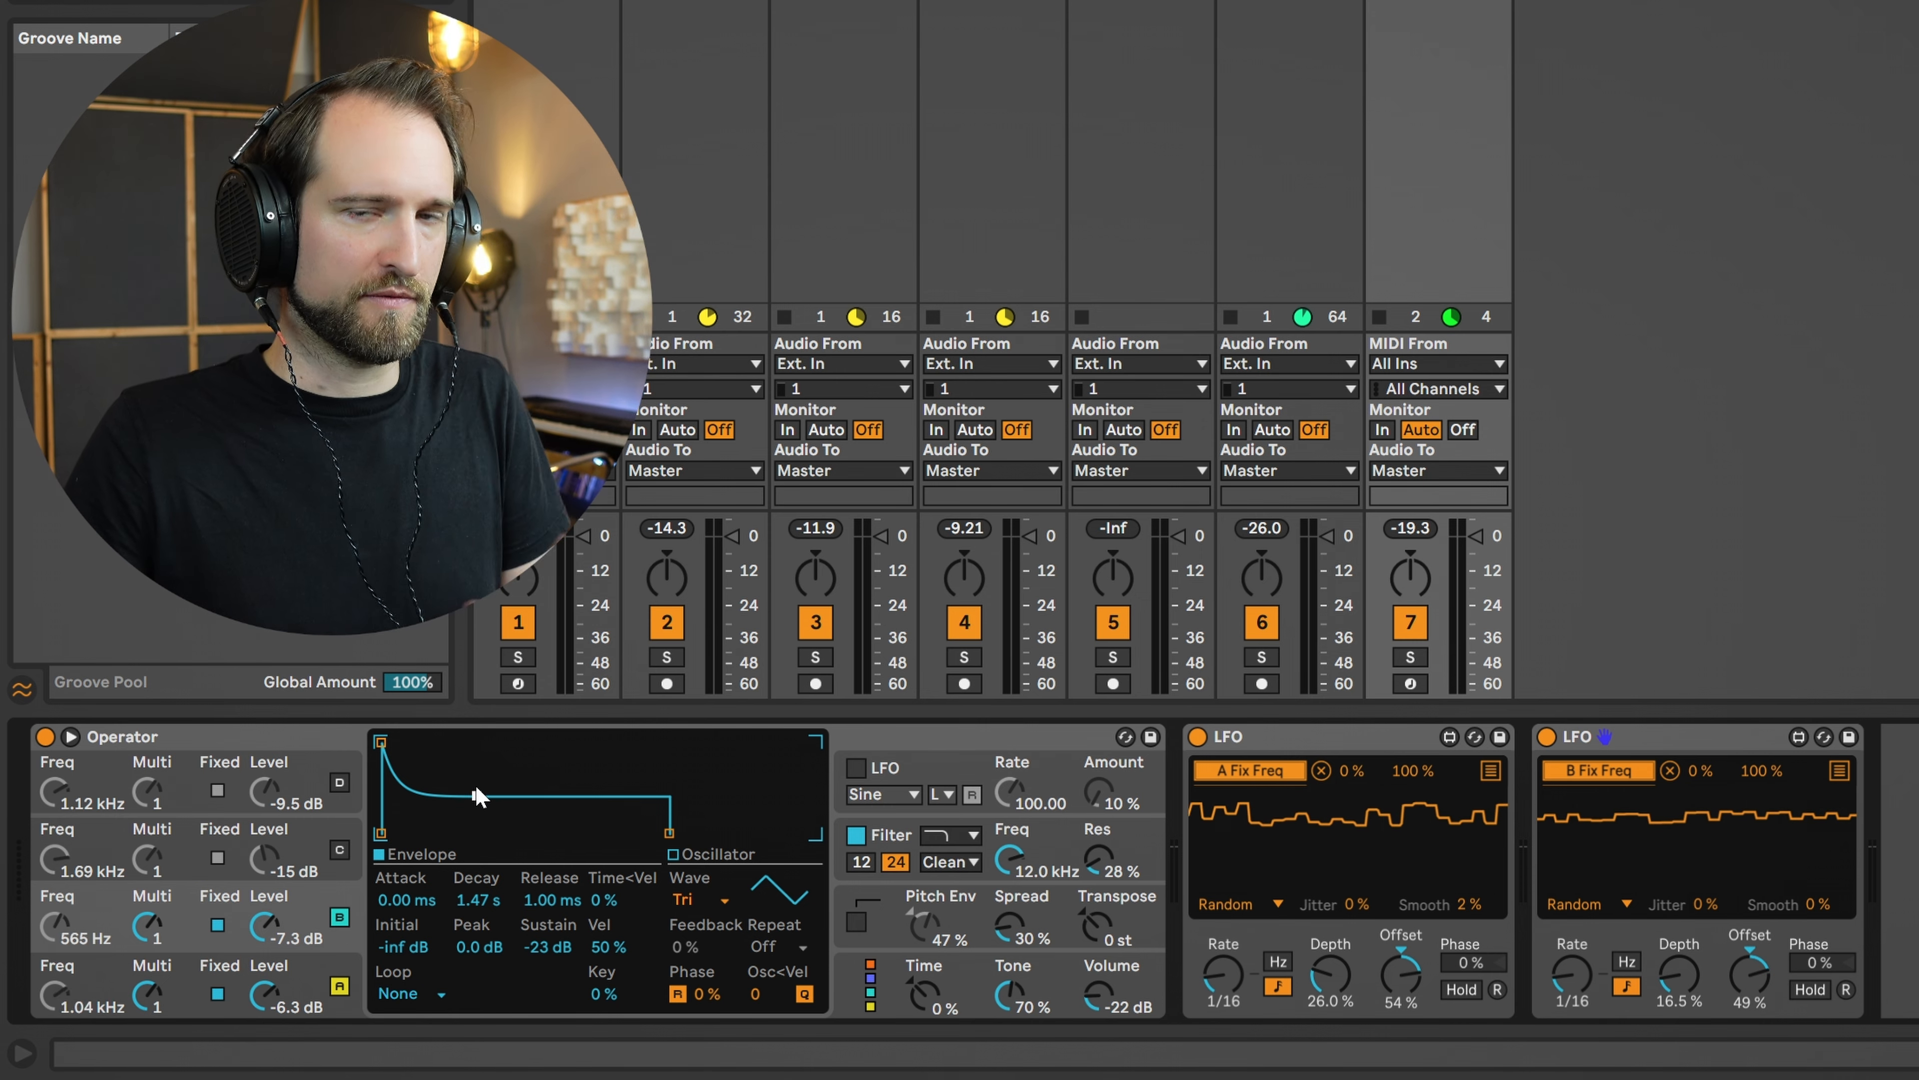
mouse_move(475, 795)
left_mouse_down()
mouse_move(478, 756)
mouse_move(466, 815)
left_mouse_up()
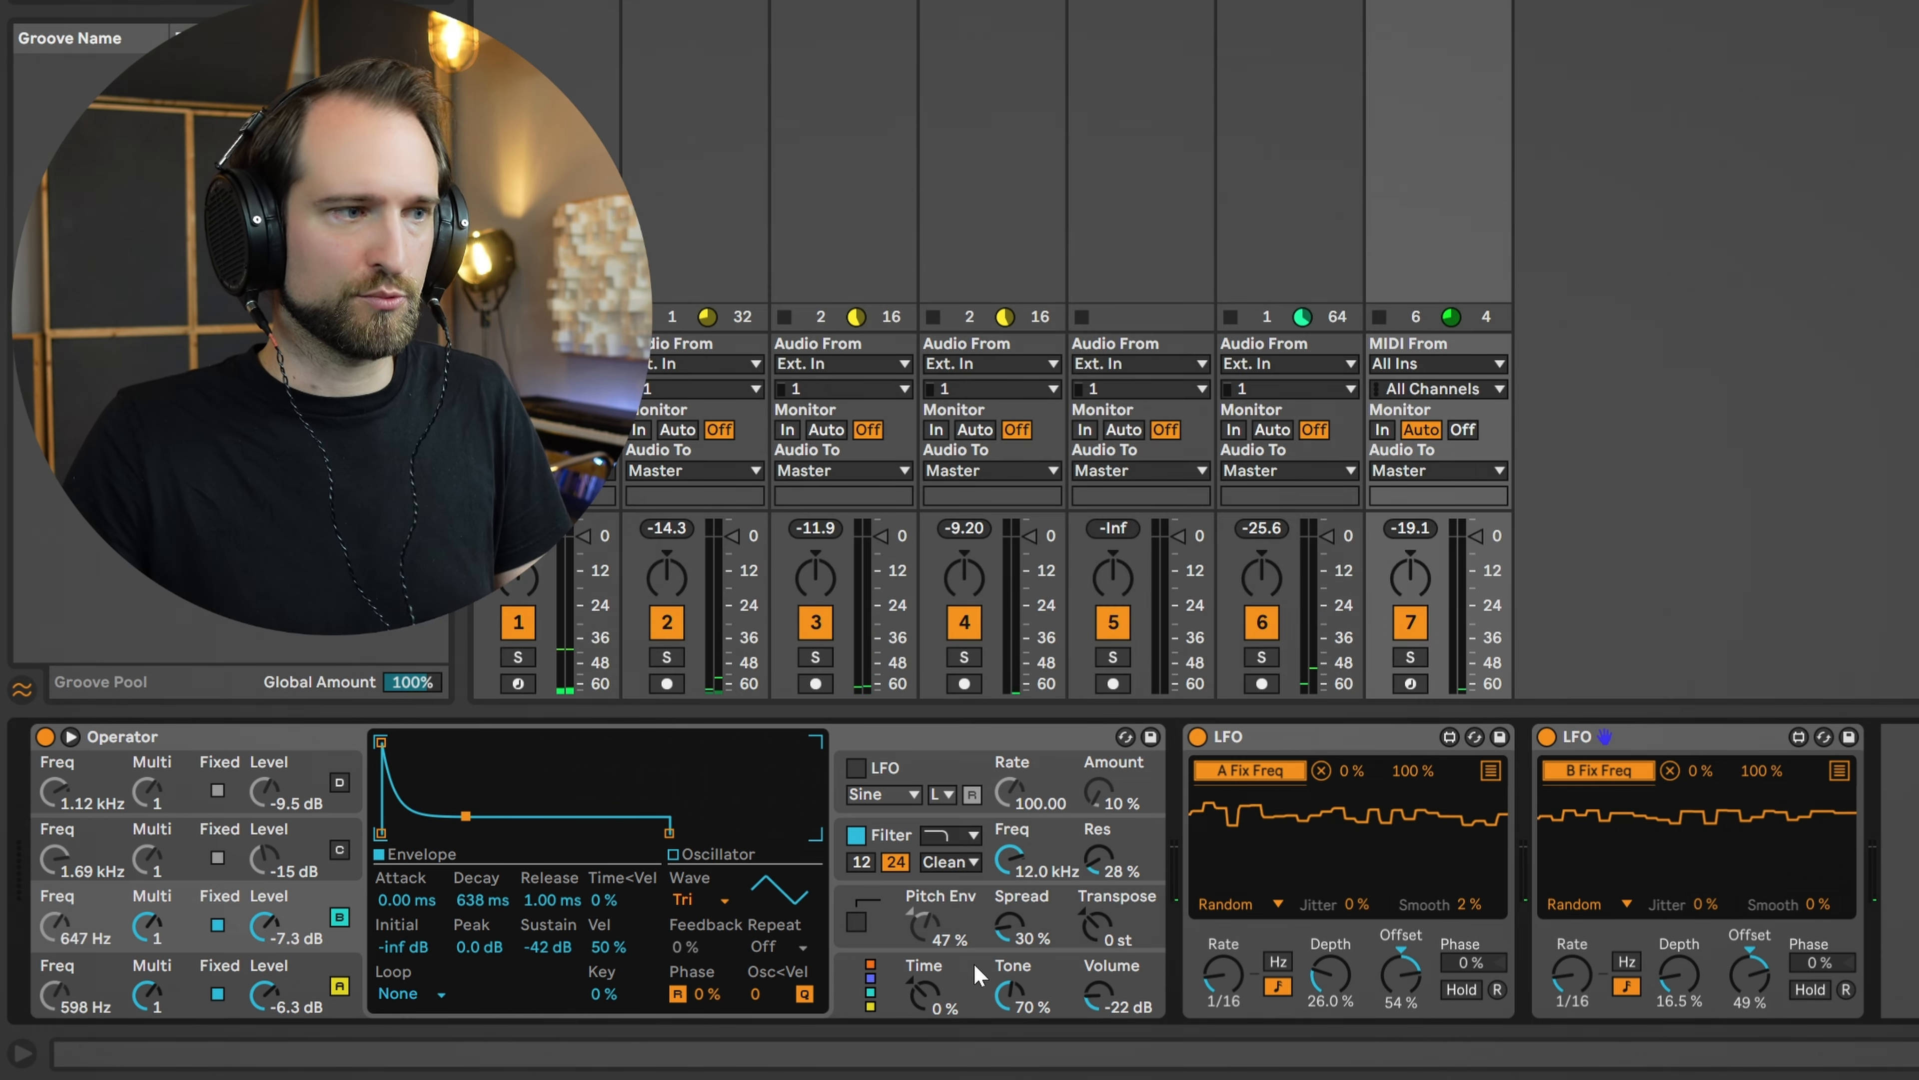
key("space")
left_click(1021, 922)
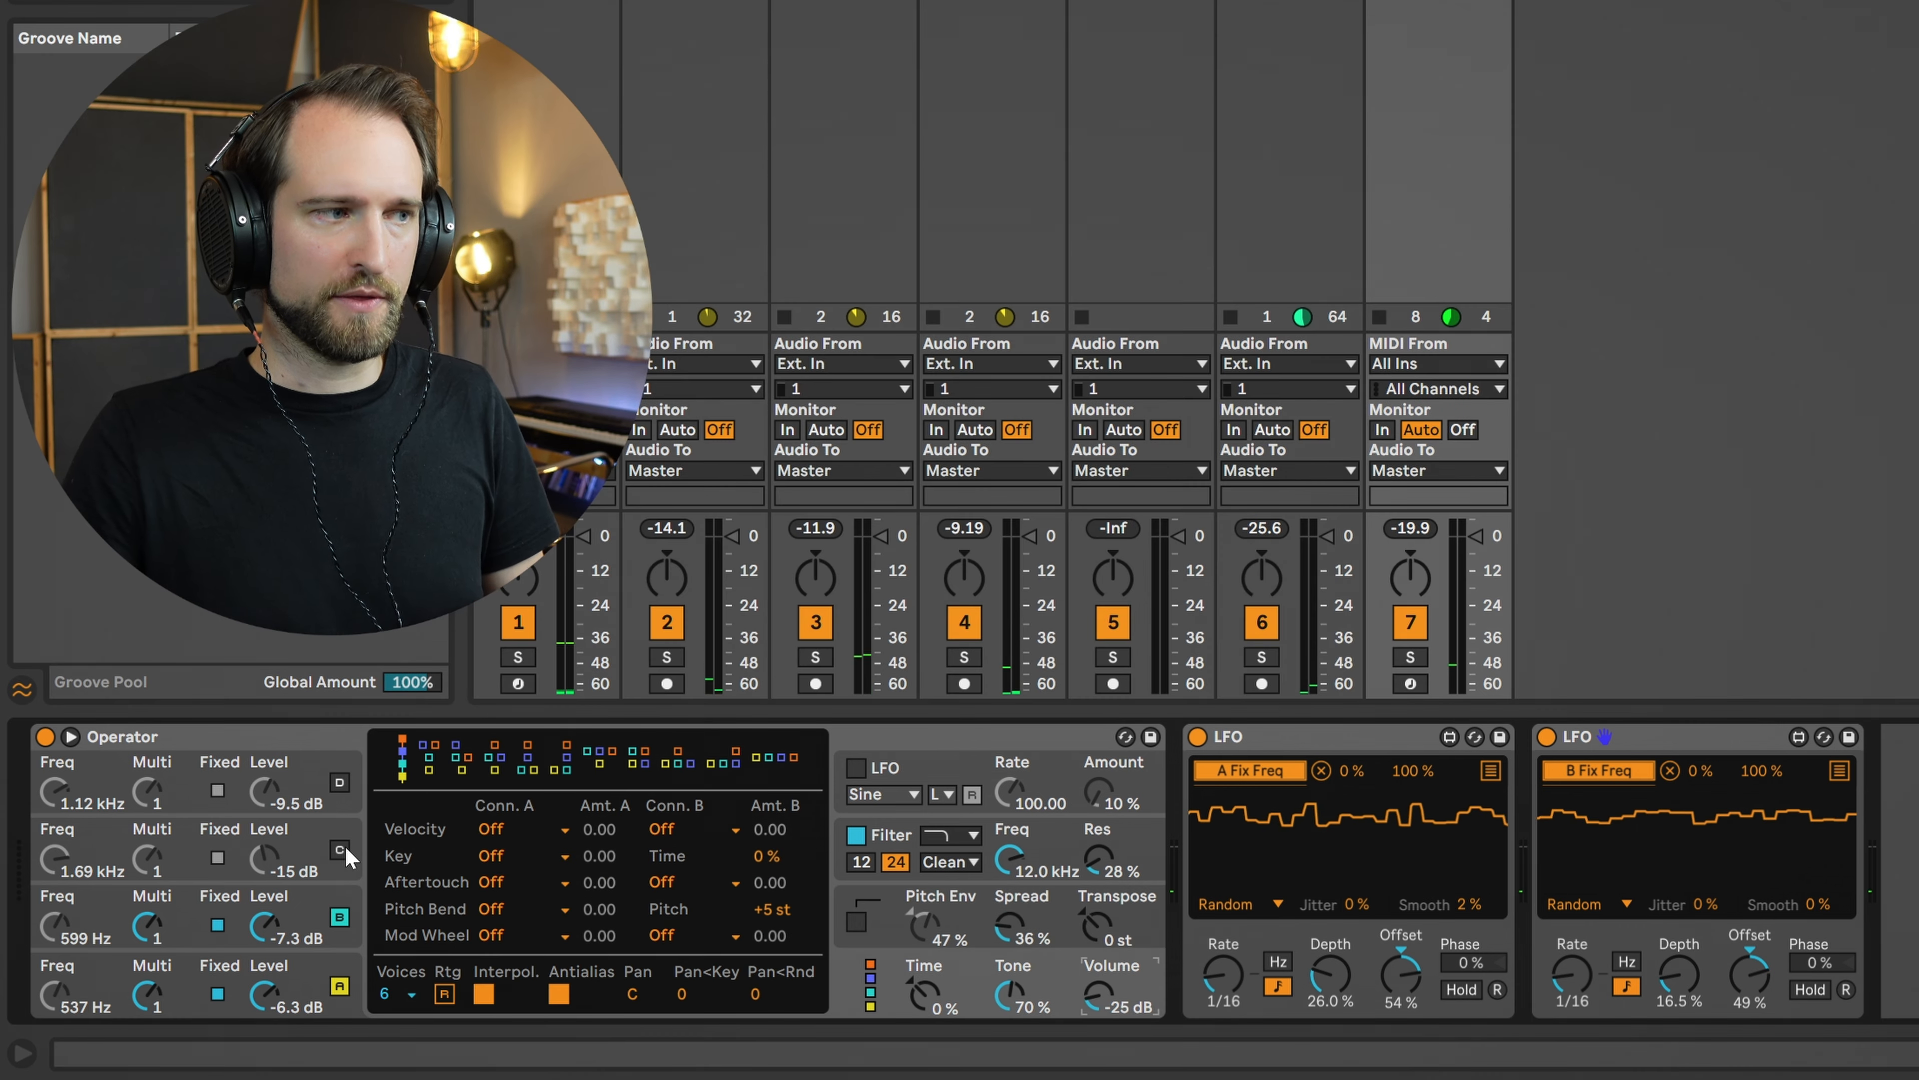
Turn on oscillator C and set its level to 0.0 dB during playback, after checking oscillator D's envelope.
left_click(340, 849)
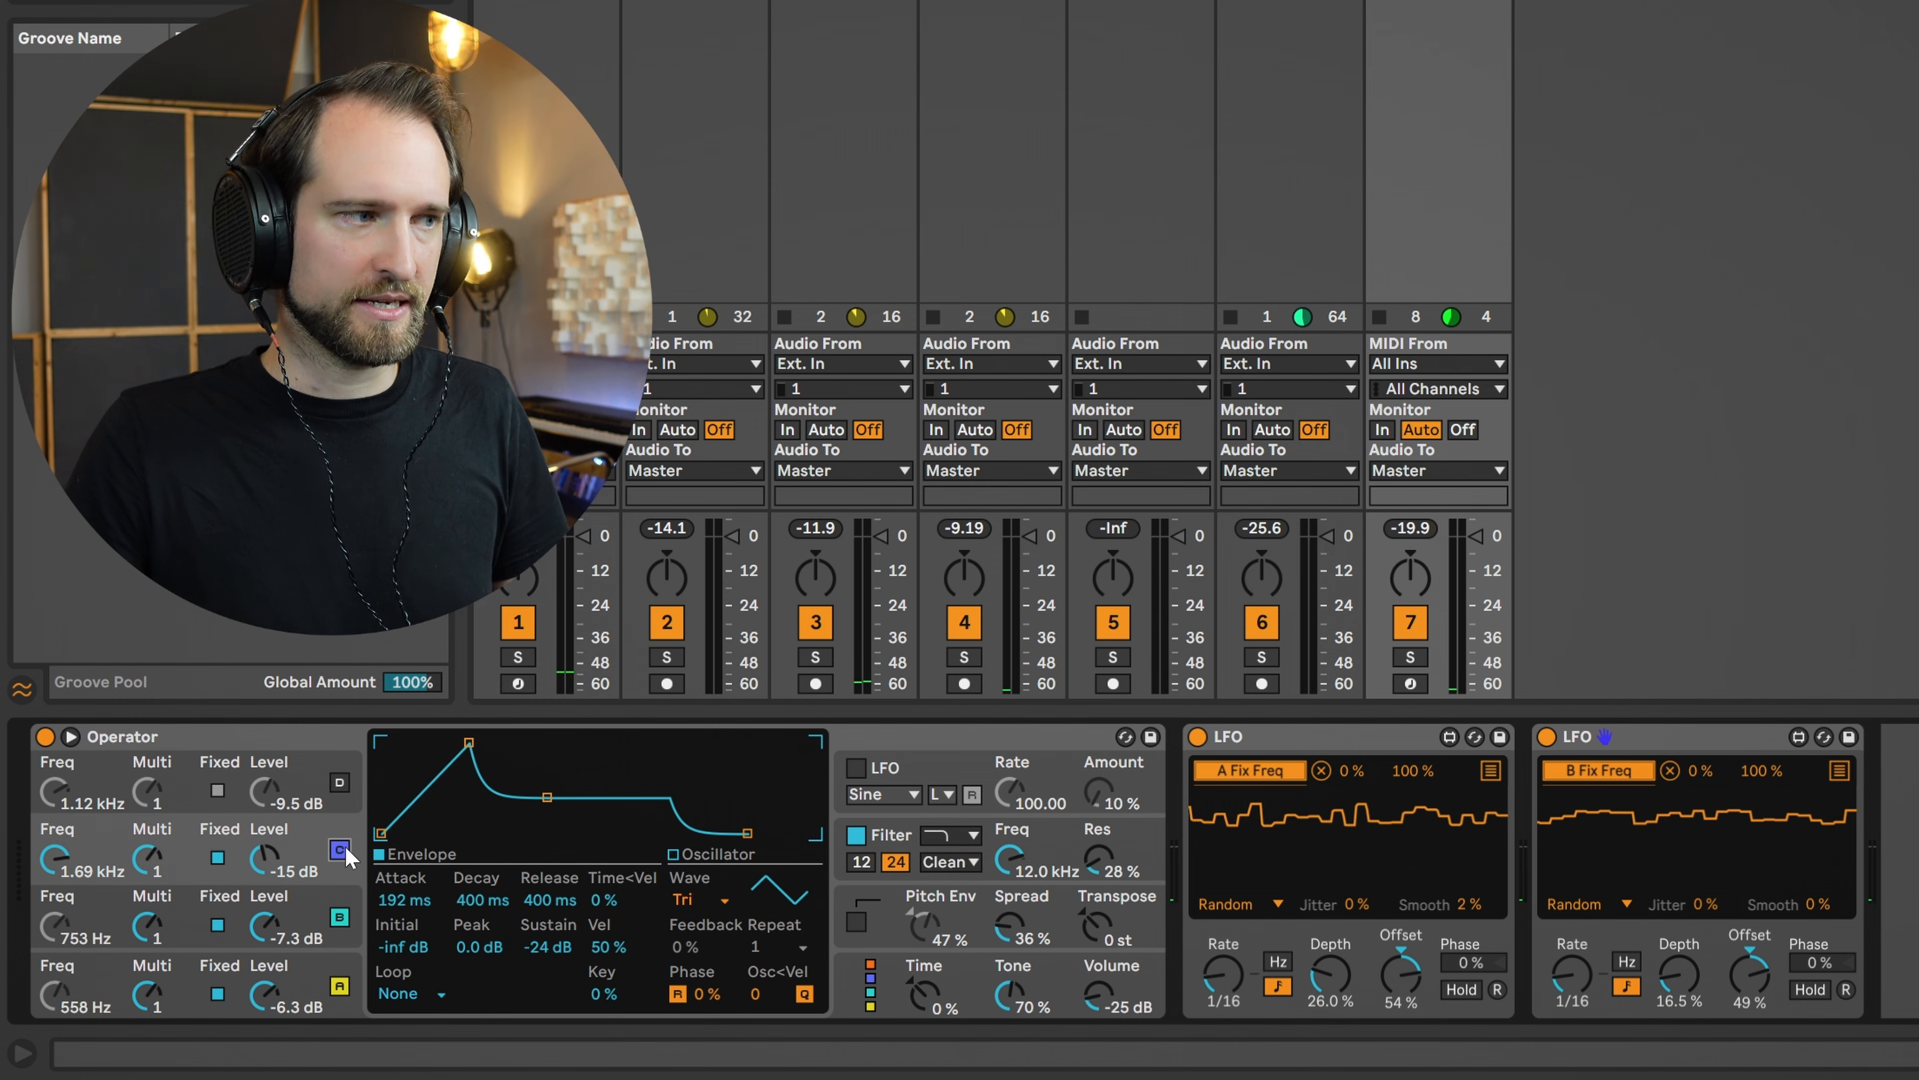
left_click(340, 783)
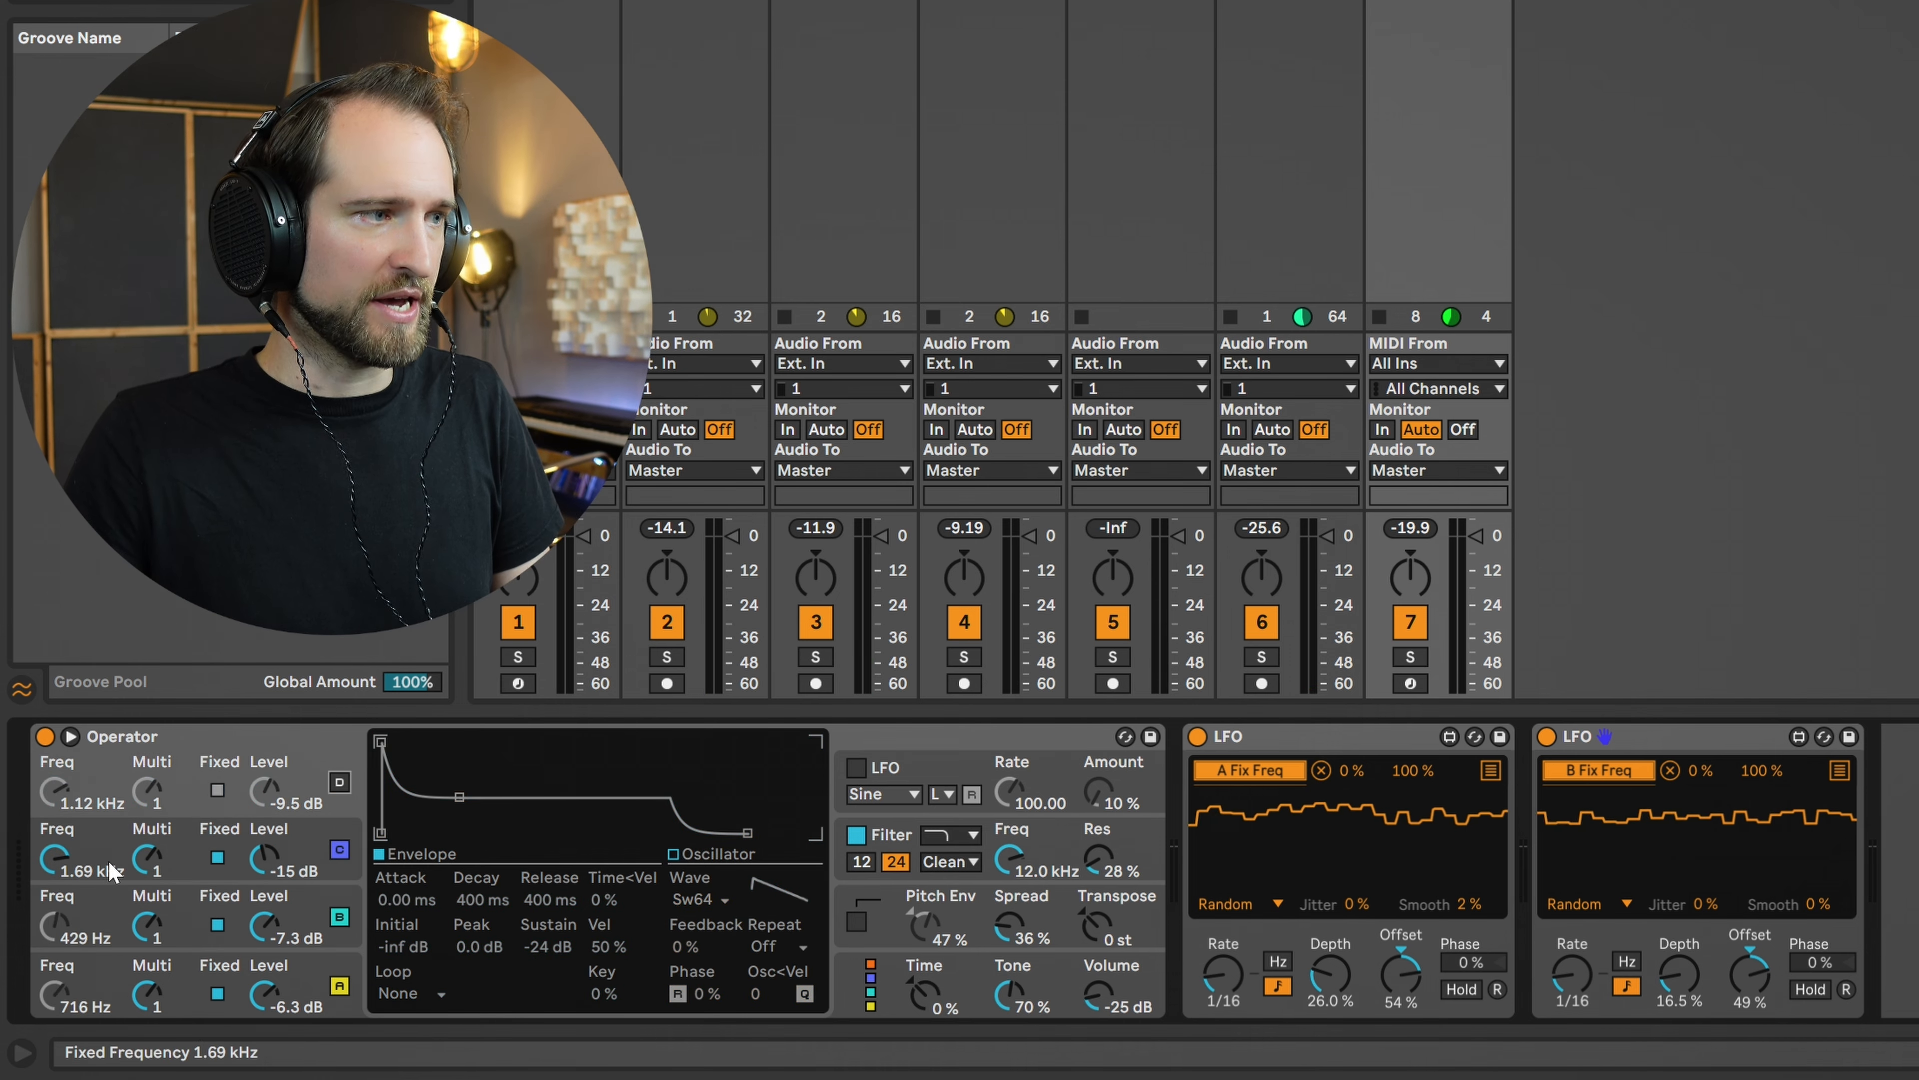
key("space")
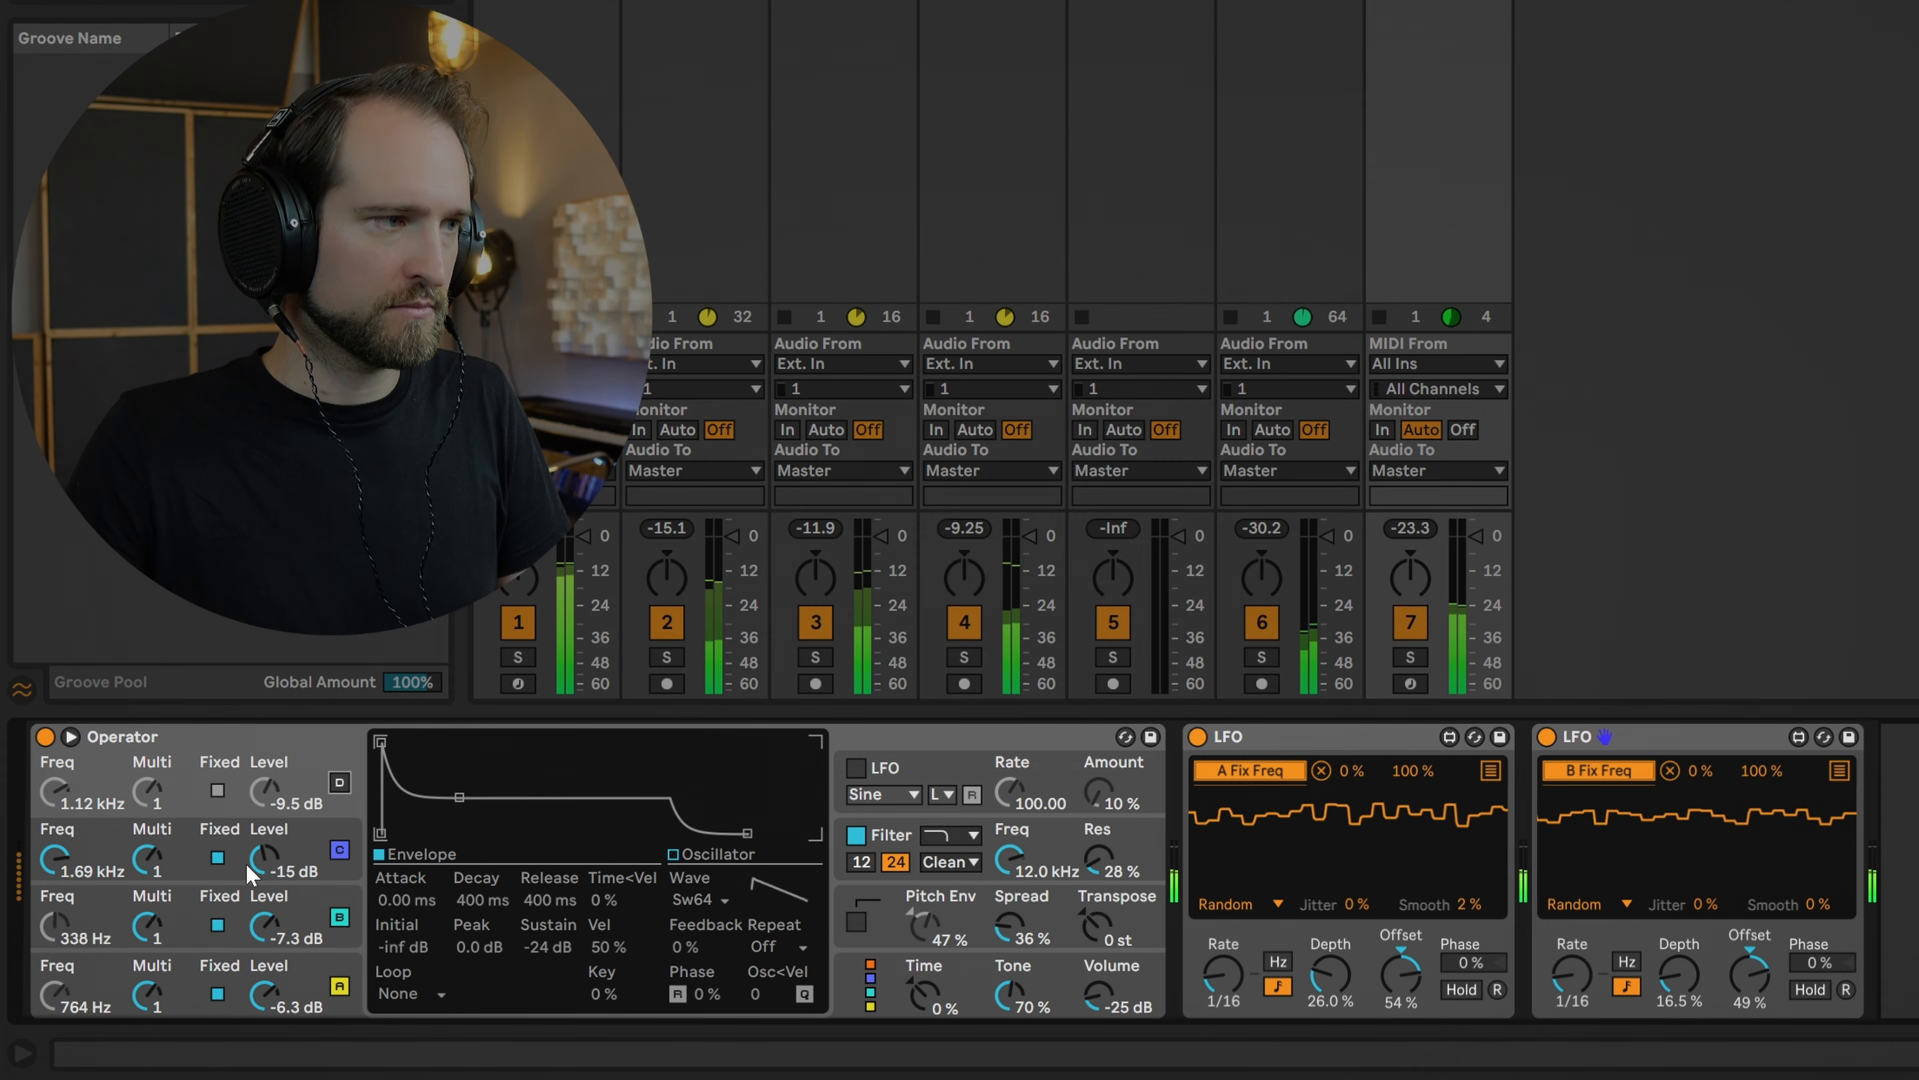
left_click_drag(259, 869, 259, 884)
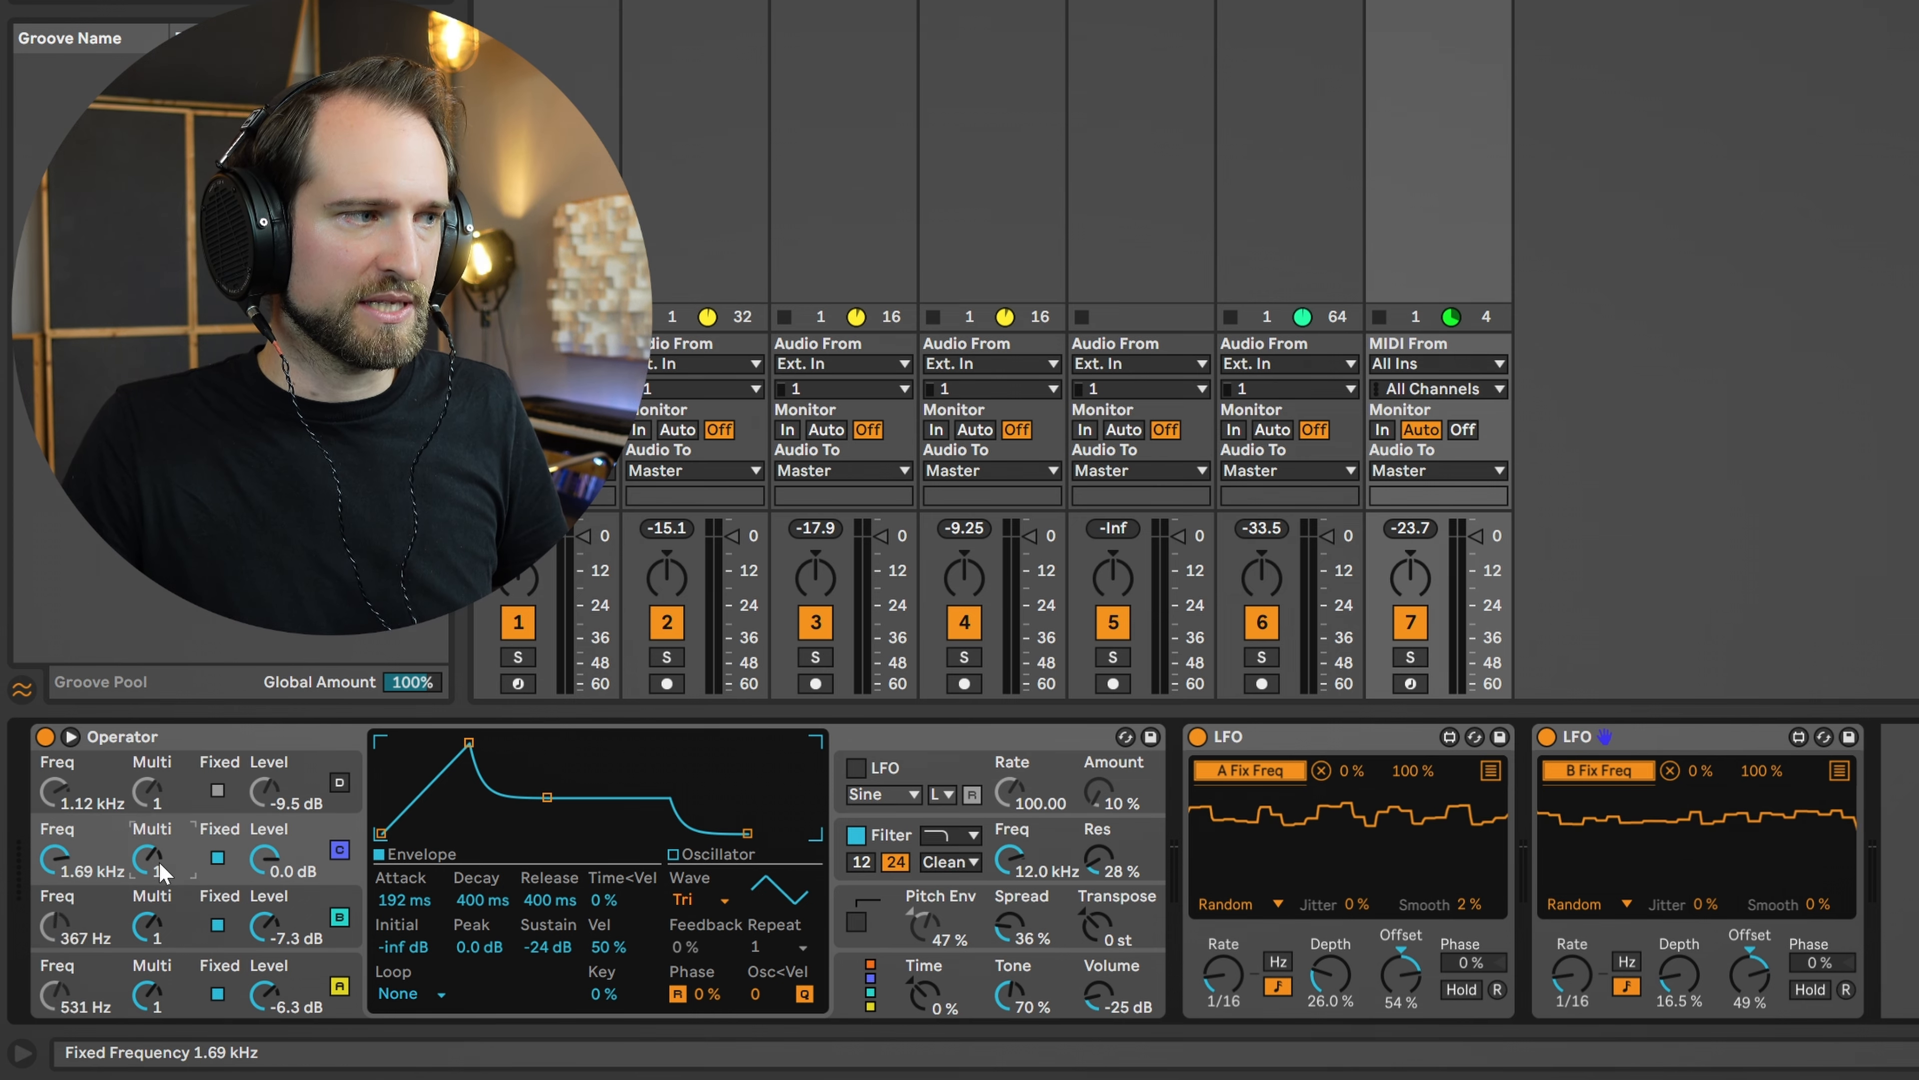
Try different frequency multipliers on oscillator C, settle on 10, and set its fixed frequency to 180 Hz.
left_click_drag(168, 872, 168, 832)
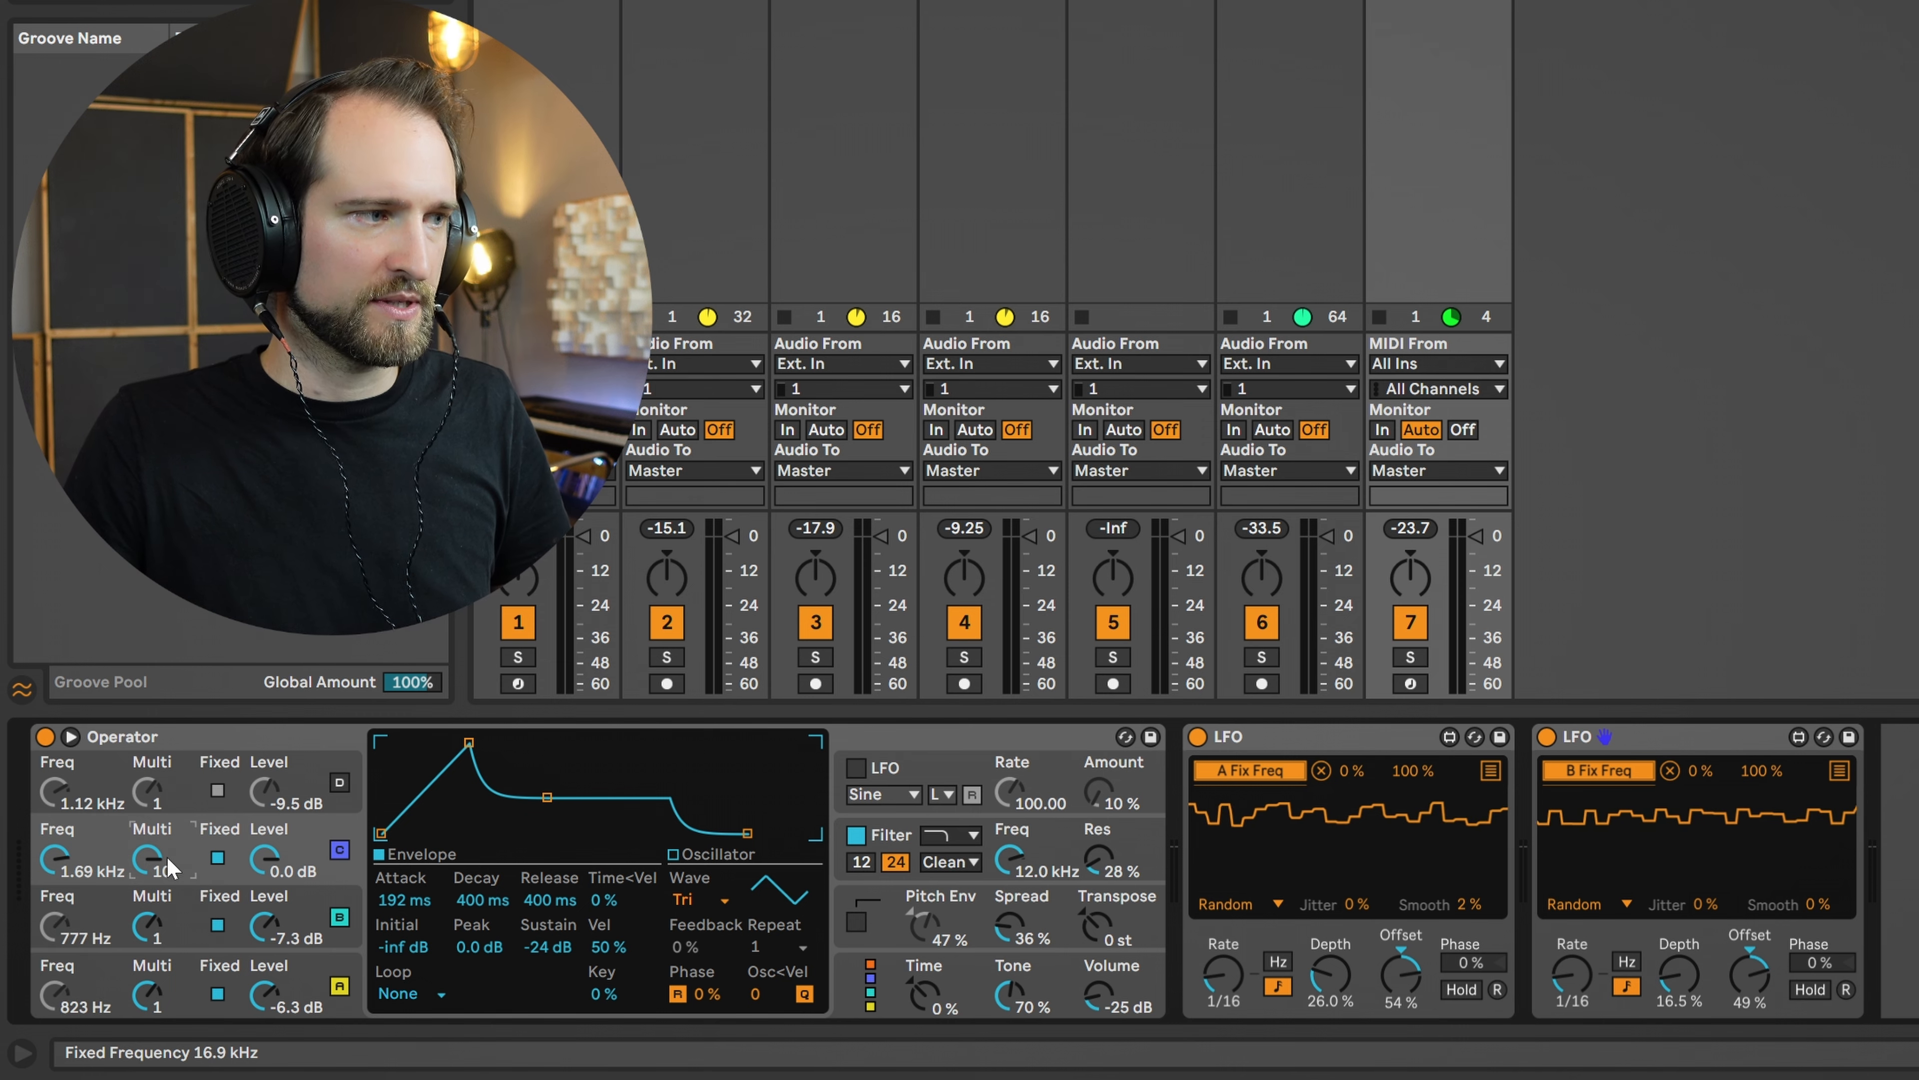
left_click_drag(166, 855, 166, 892)
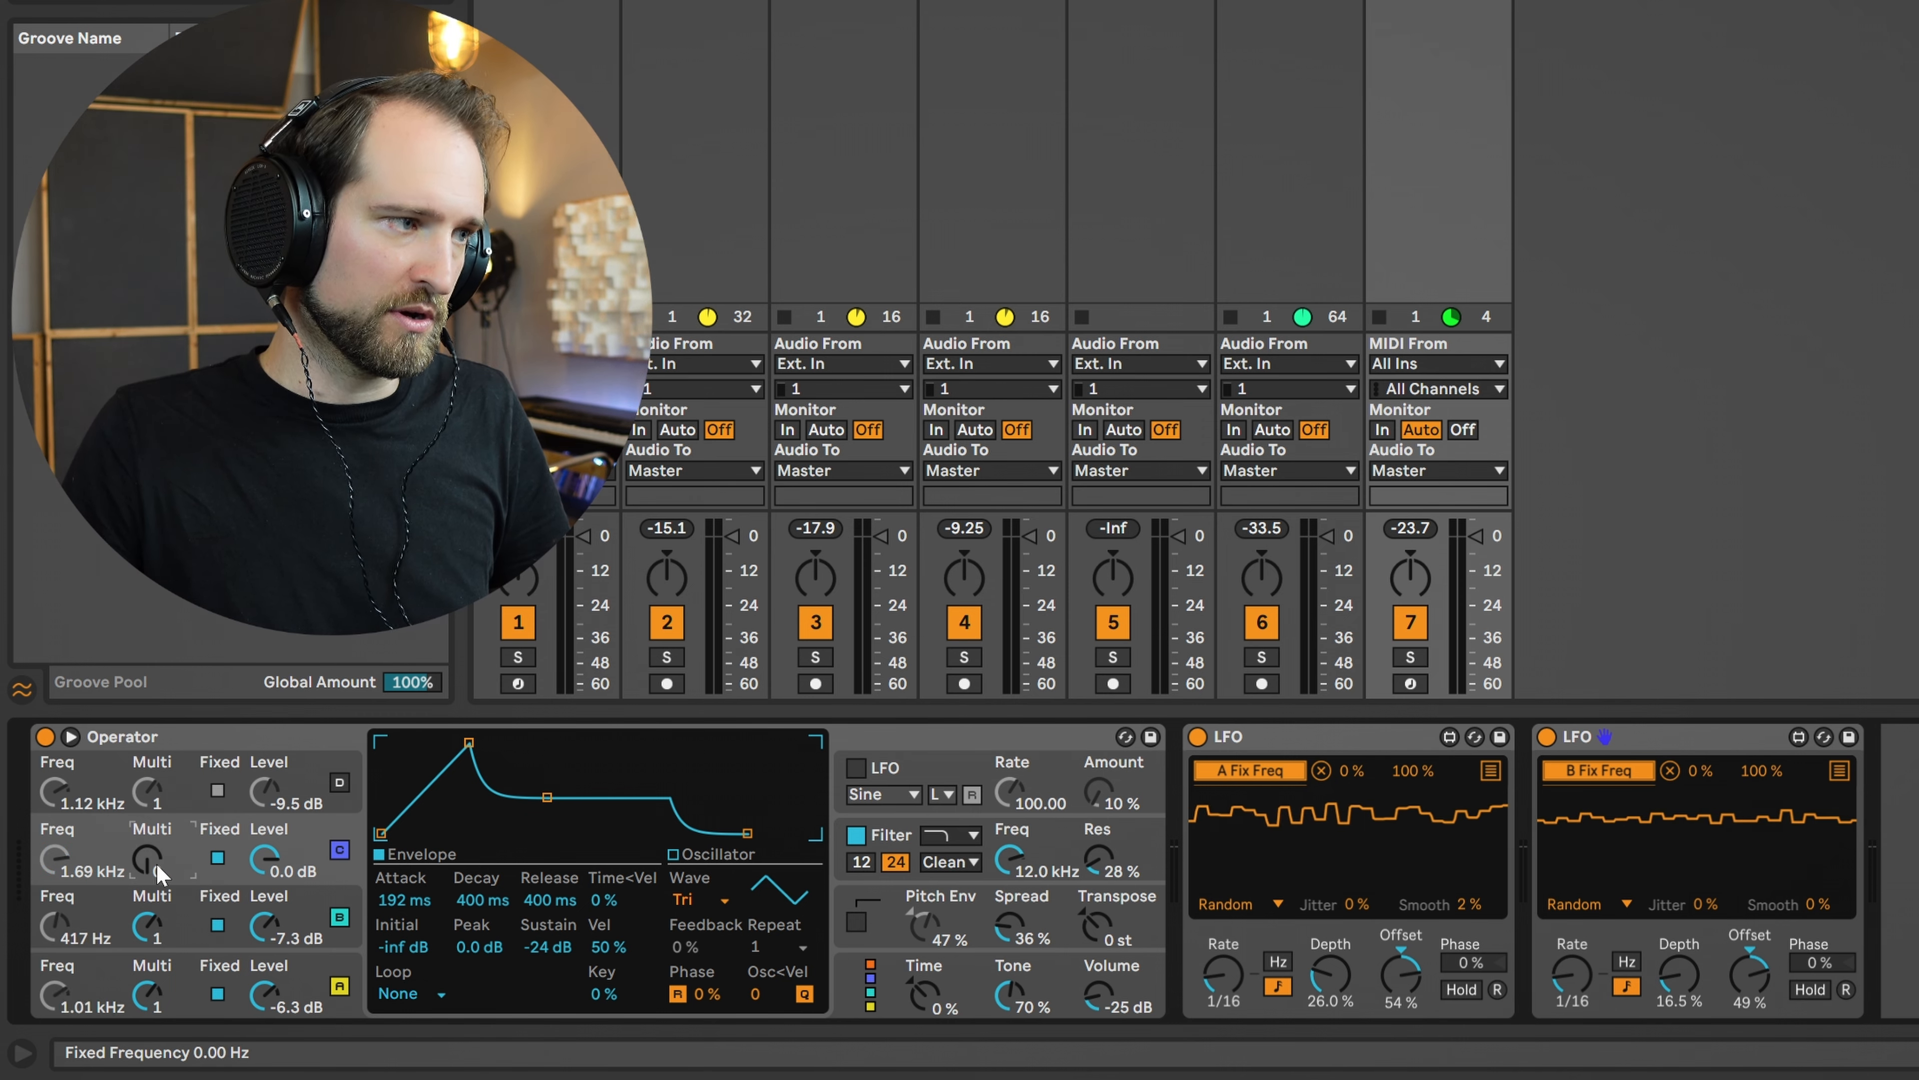
left_click_drag(169, 871, 169, 884)
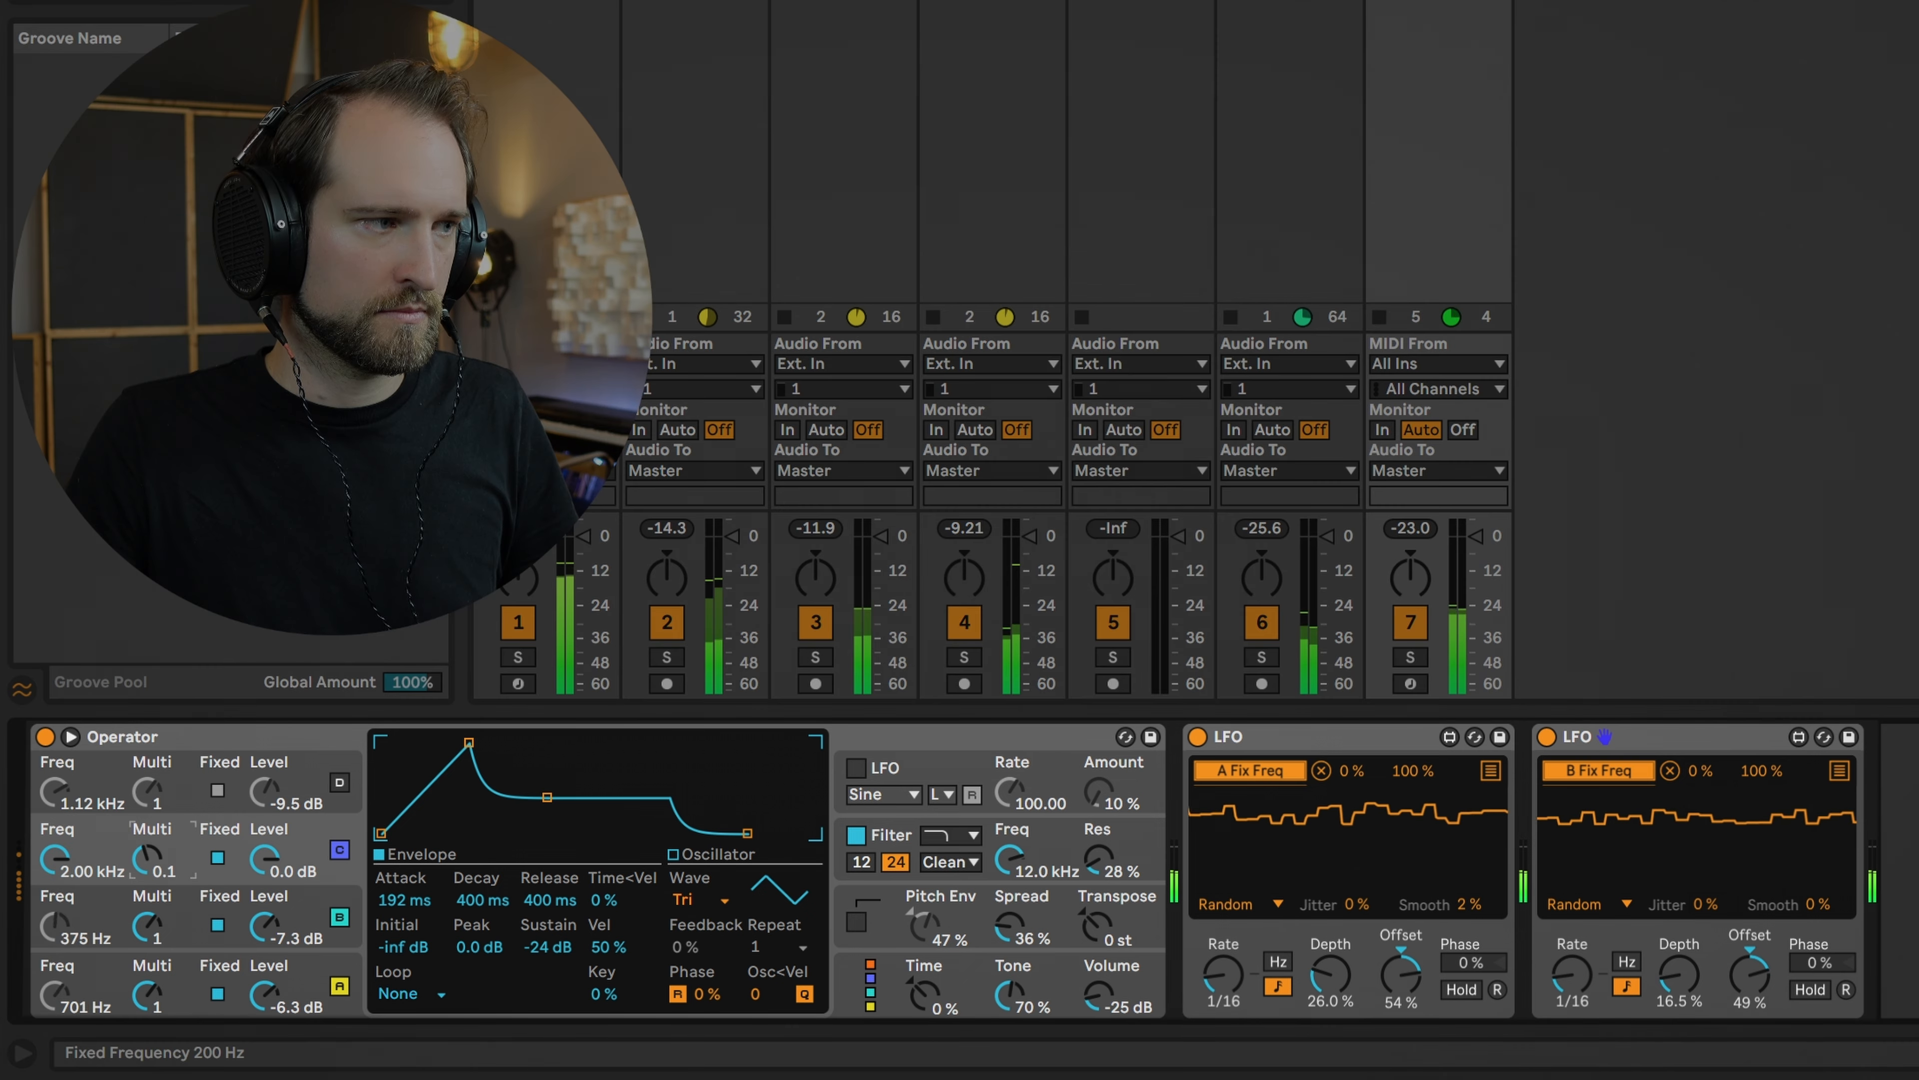
left_click_drag(170, 872, 169, 896)
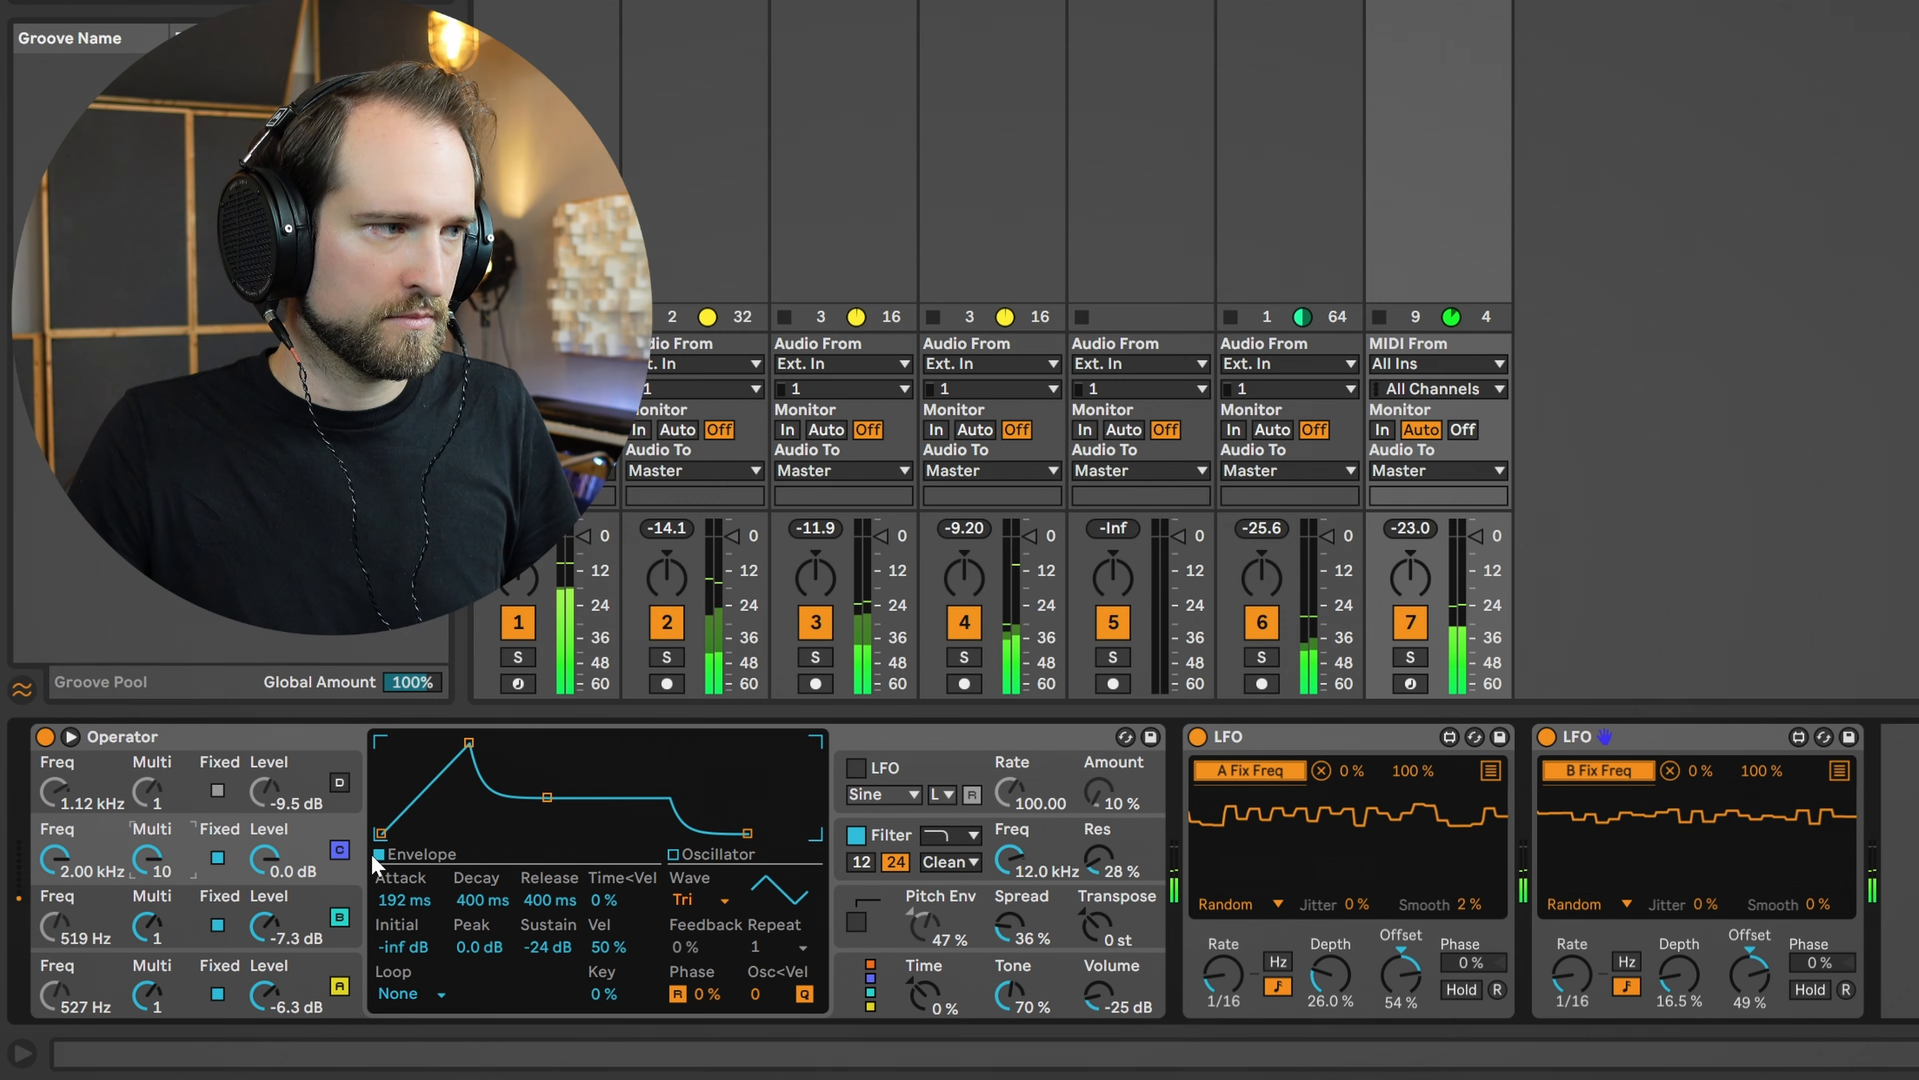
left_click_drag(42, 850, 61, 859)
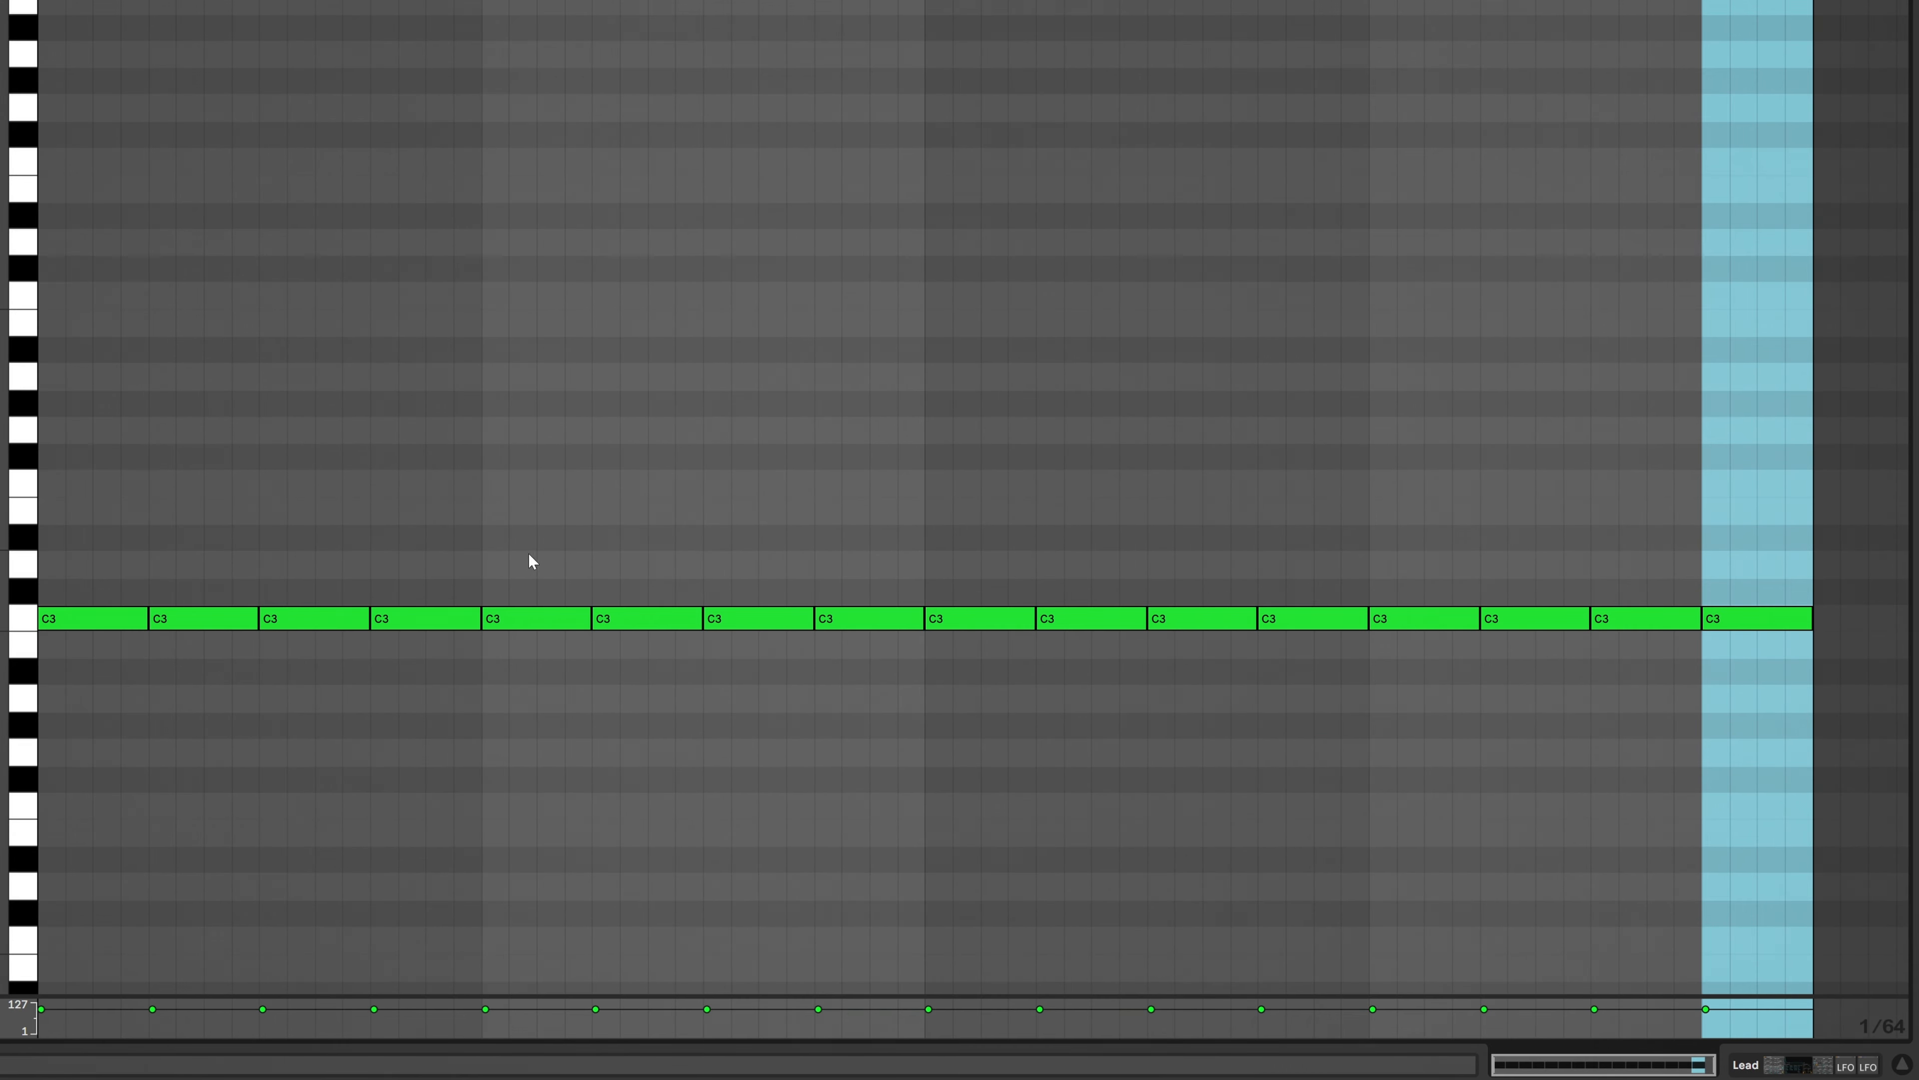
Delete the fifth, tenth and last C3 notes from the lead's MIDI clip to leave gaps in the pattern.
left_click_drag(528, 560, 553, 642)
key("Delete")
left_click_drag(1081, 545, 1144, 648)
key("Delete")
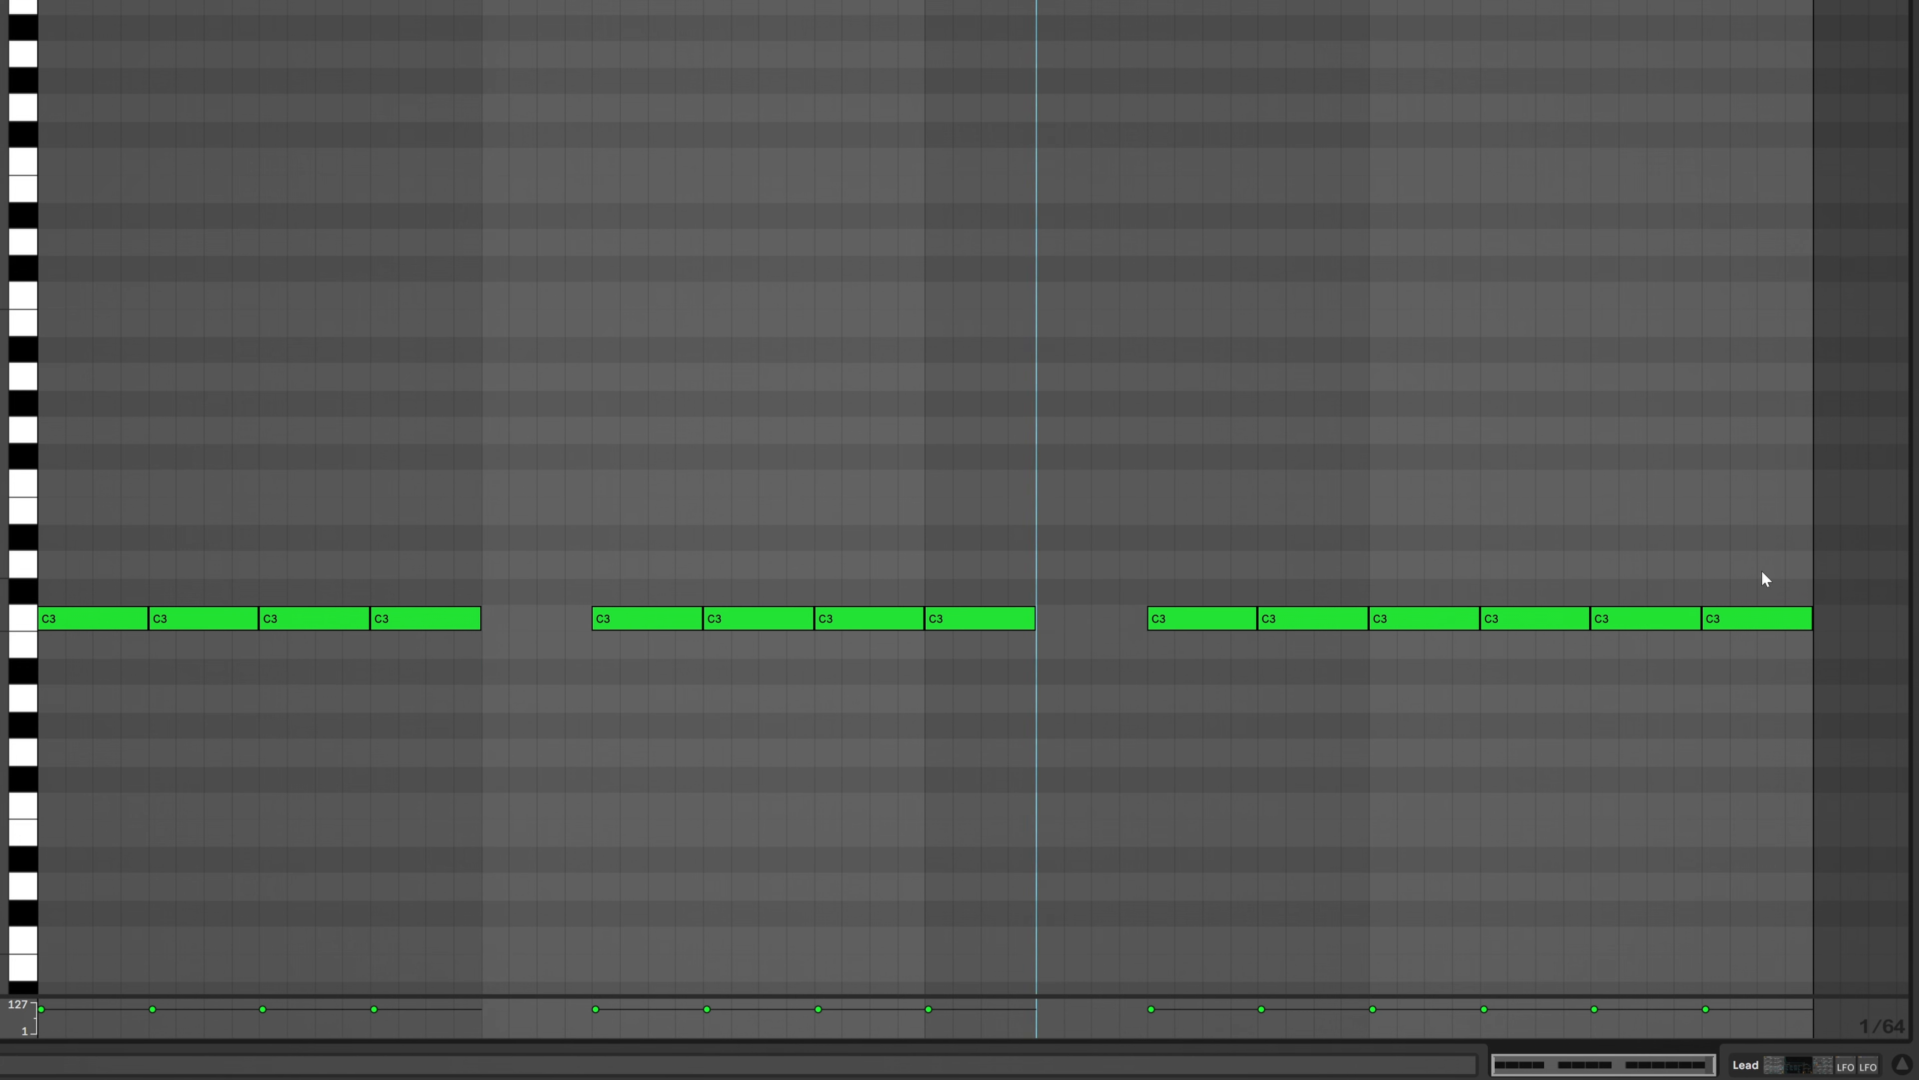
left_click_drag(1763, 572, 1799, 674)
key("Delete")
Play the thinned-out lead pattern and also delete the second C3 note and the first one of the fourth beat.
key("space")
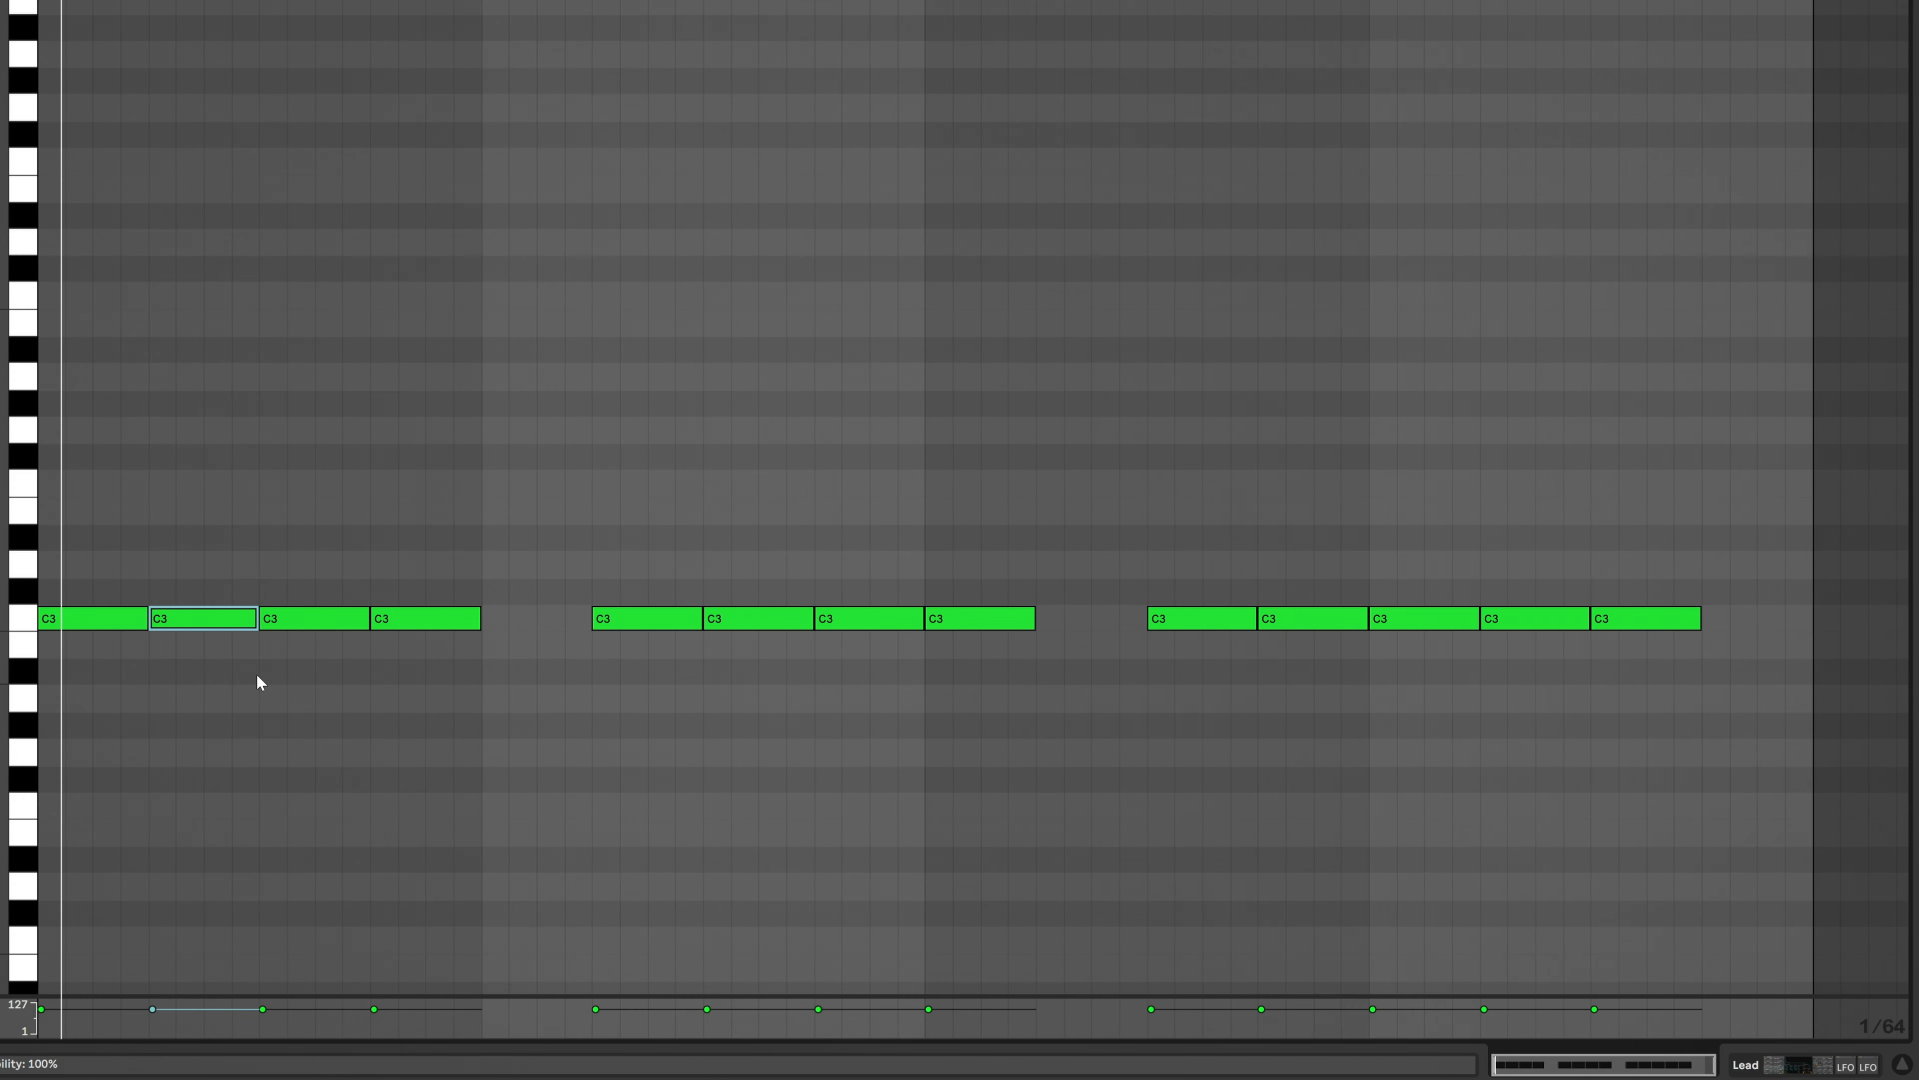
left_click_drag(258, 677, 258, 676)
key("Delete")
key("Delete")
left_click_drag(1431, 561, 1452, 626)
key("Delete")
key("space")
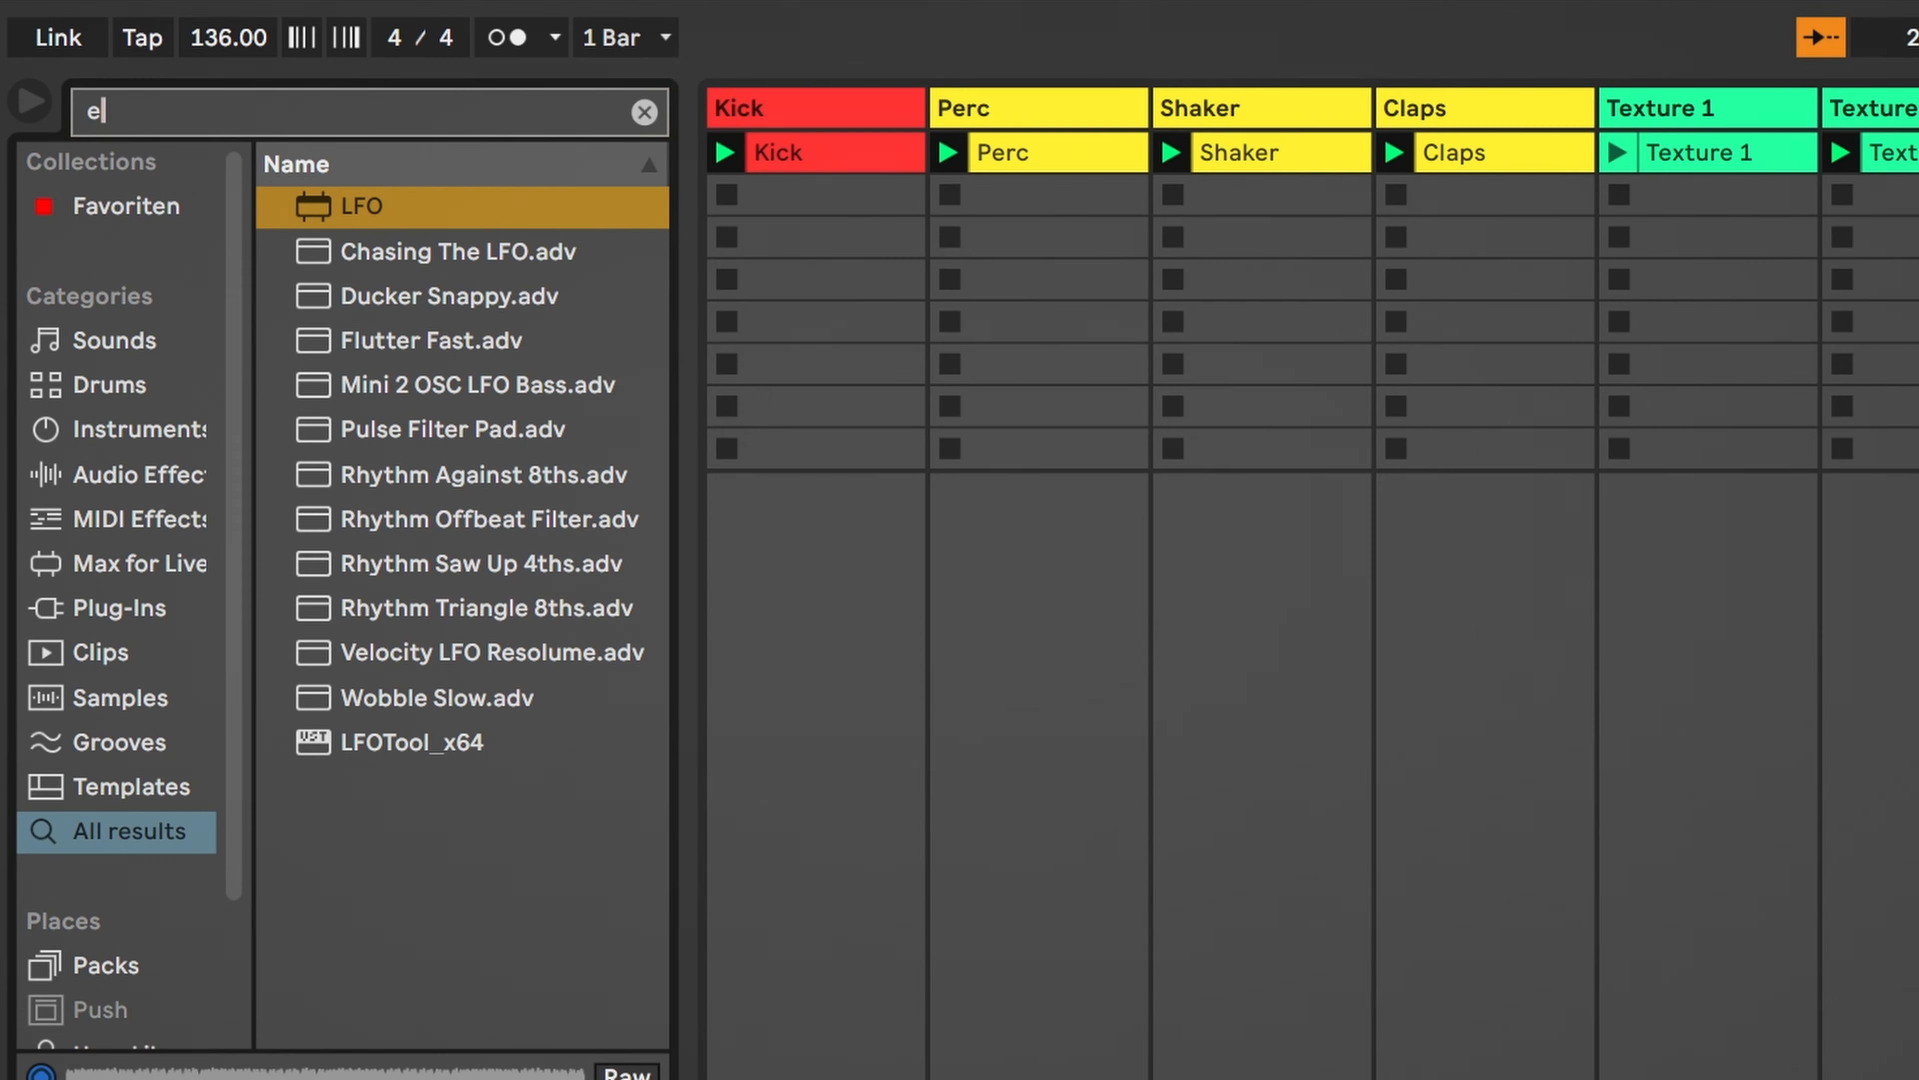
Find Echo in the browser, add it to the lead, and set its dry/wet to 40 % and feedback to 33 %.
type("cho")
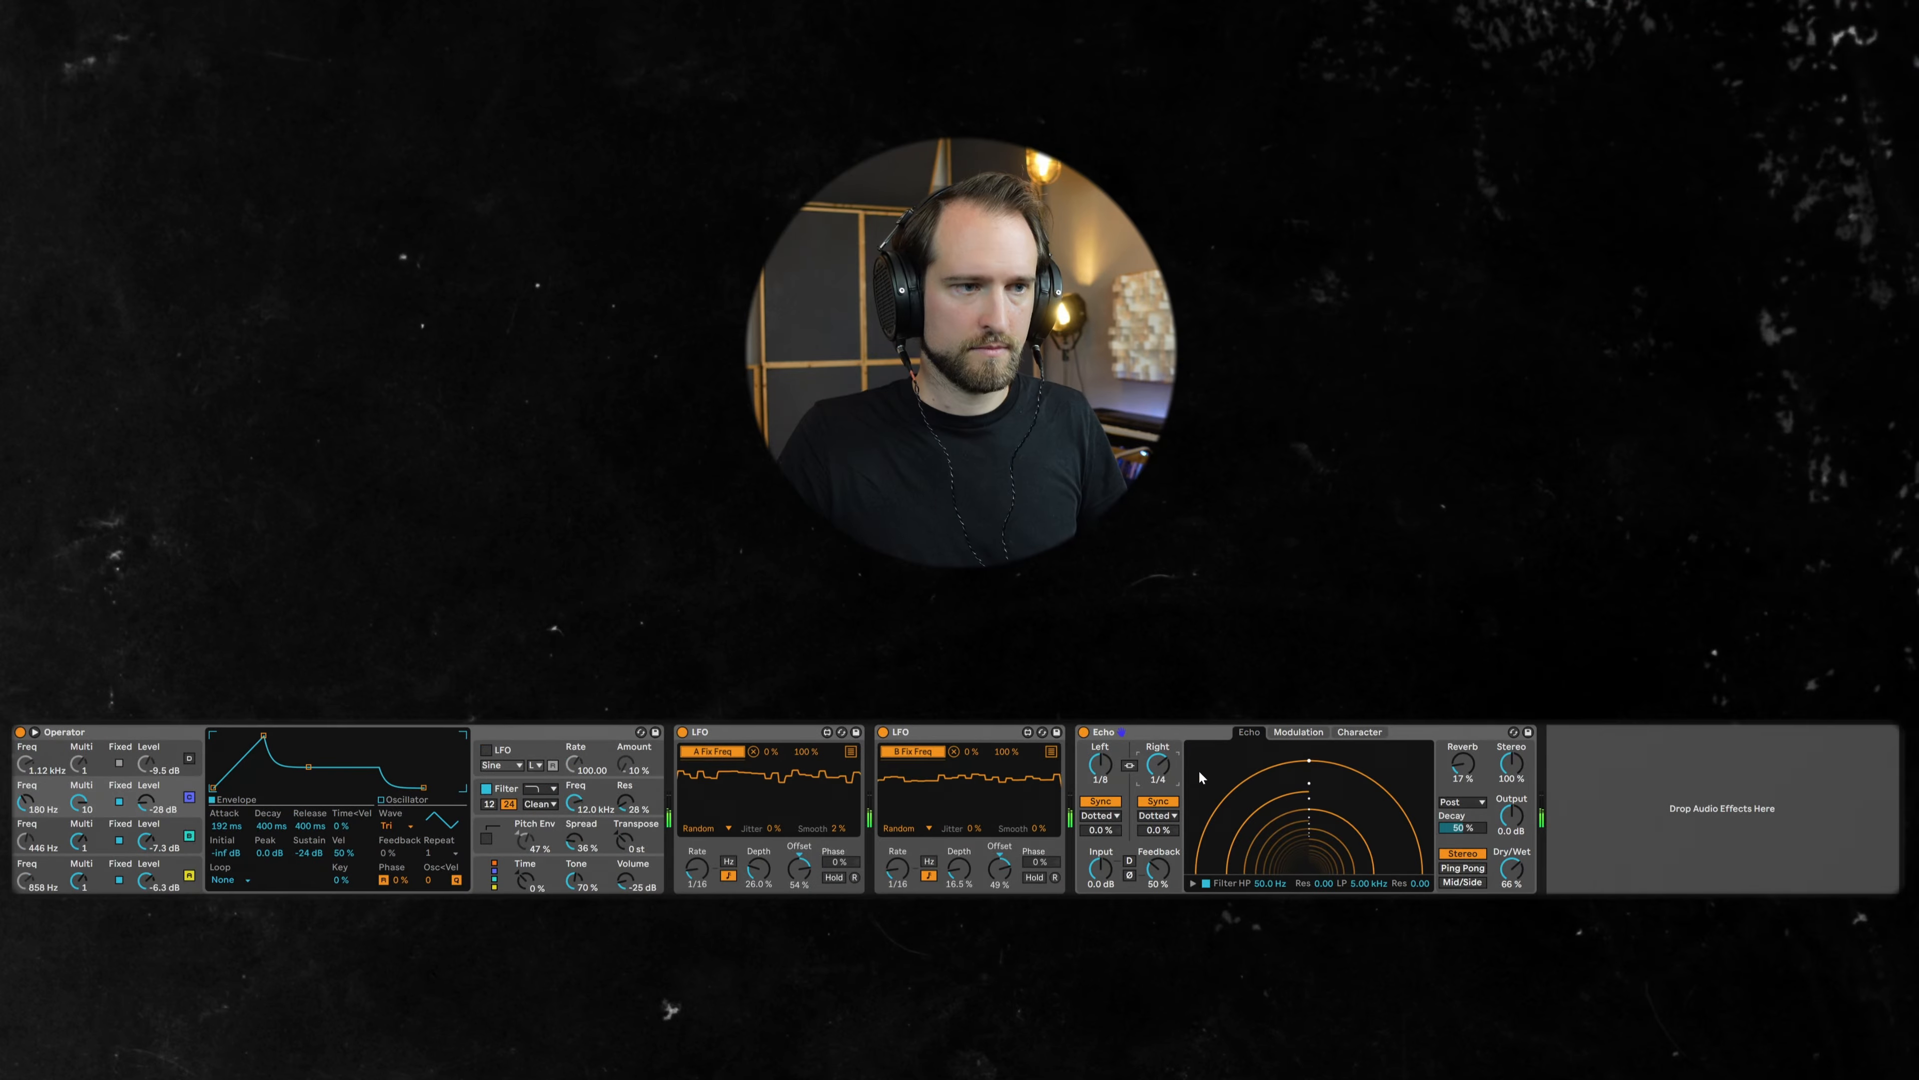
left_click_drag(1512, 871, 1512, 901)
left_click_drag(1157, 871, 1158, 896)
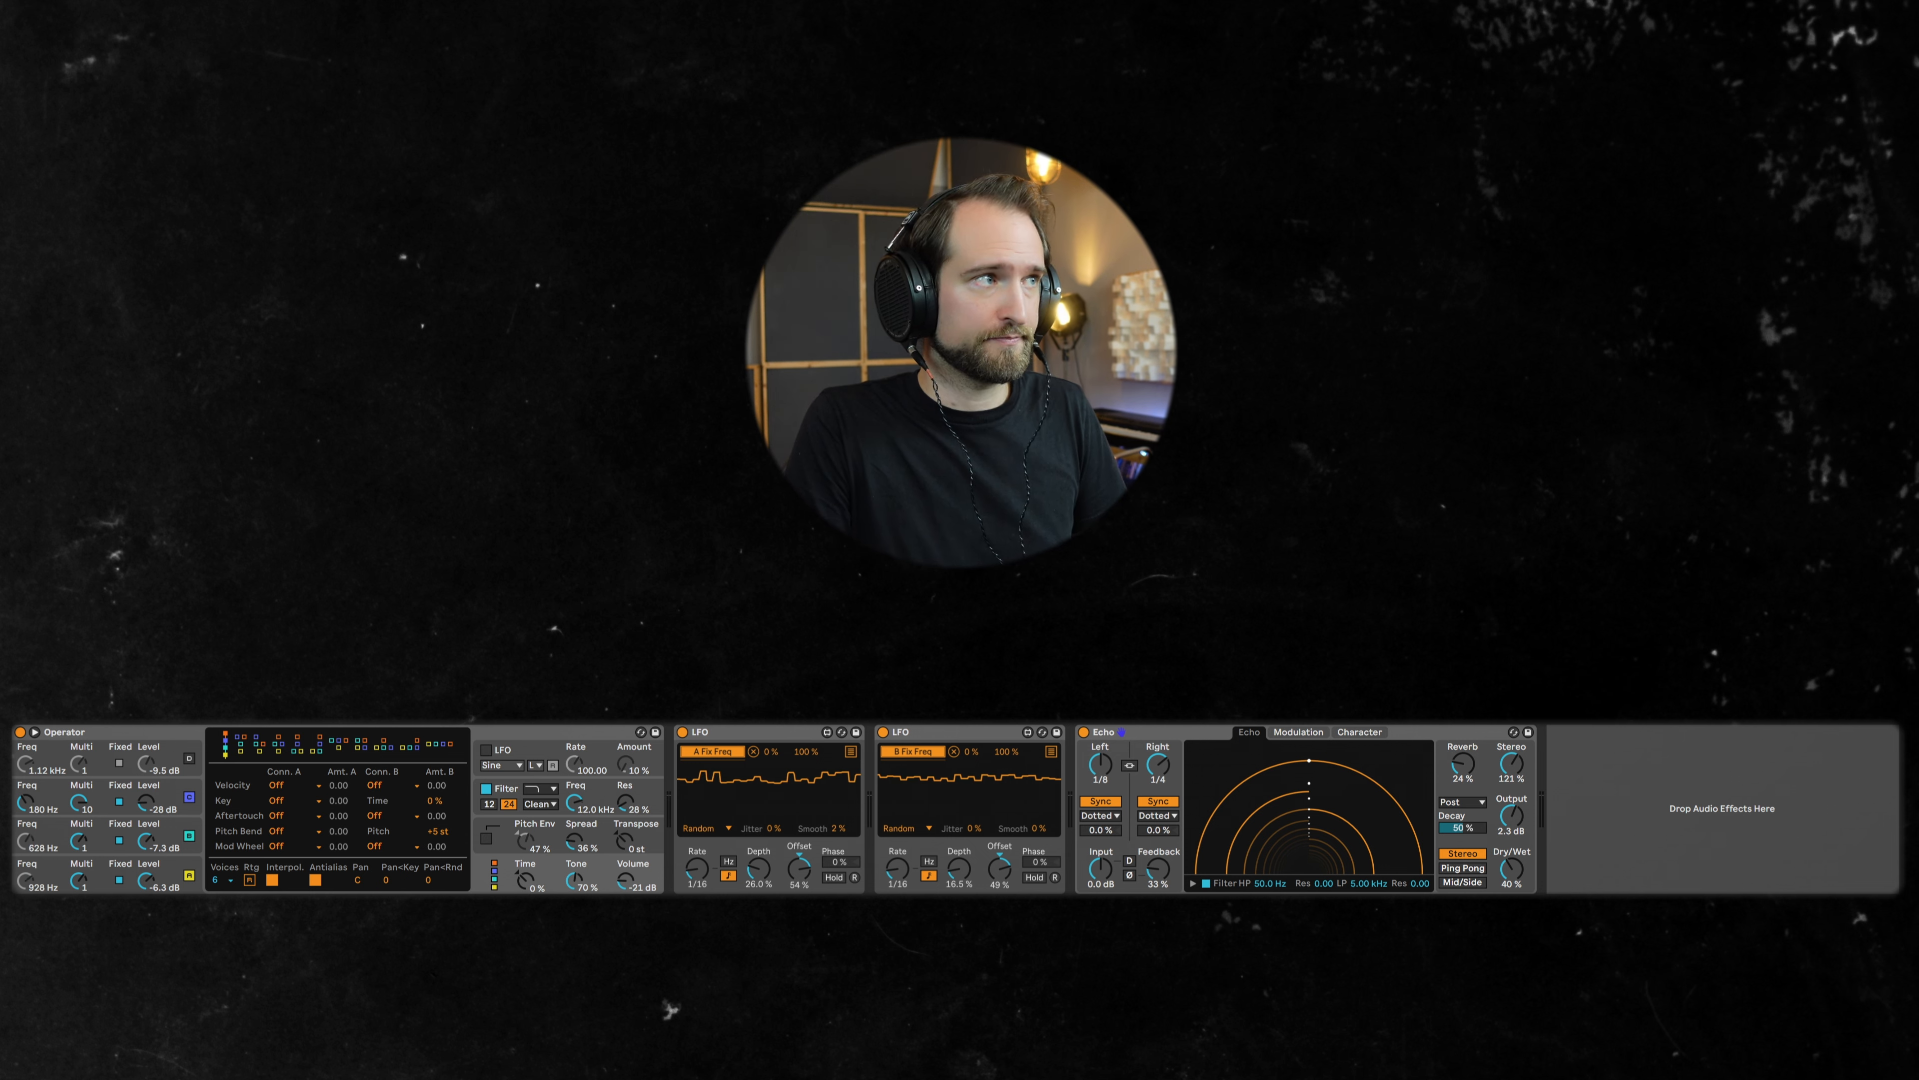
Add an LFO modulating the first random LFO's depth at 0.16 Hz, and set that random LFO's offset to 100 %.
key("Return")
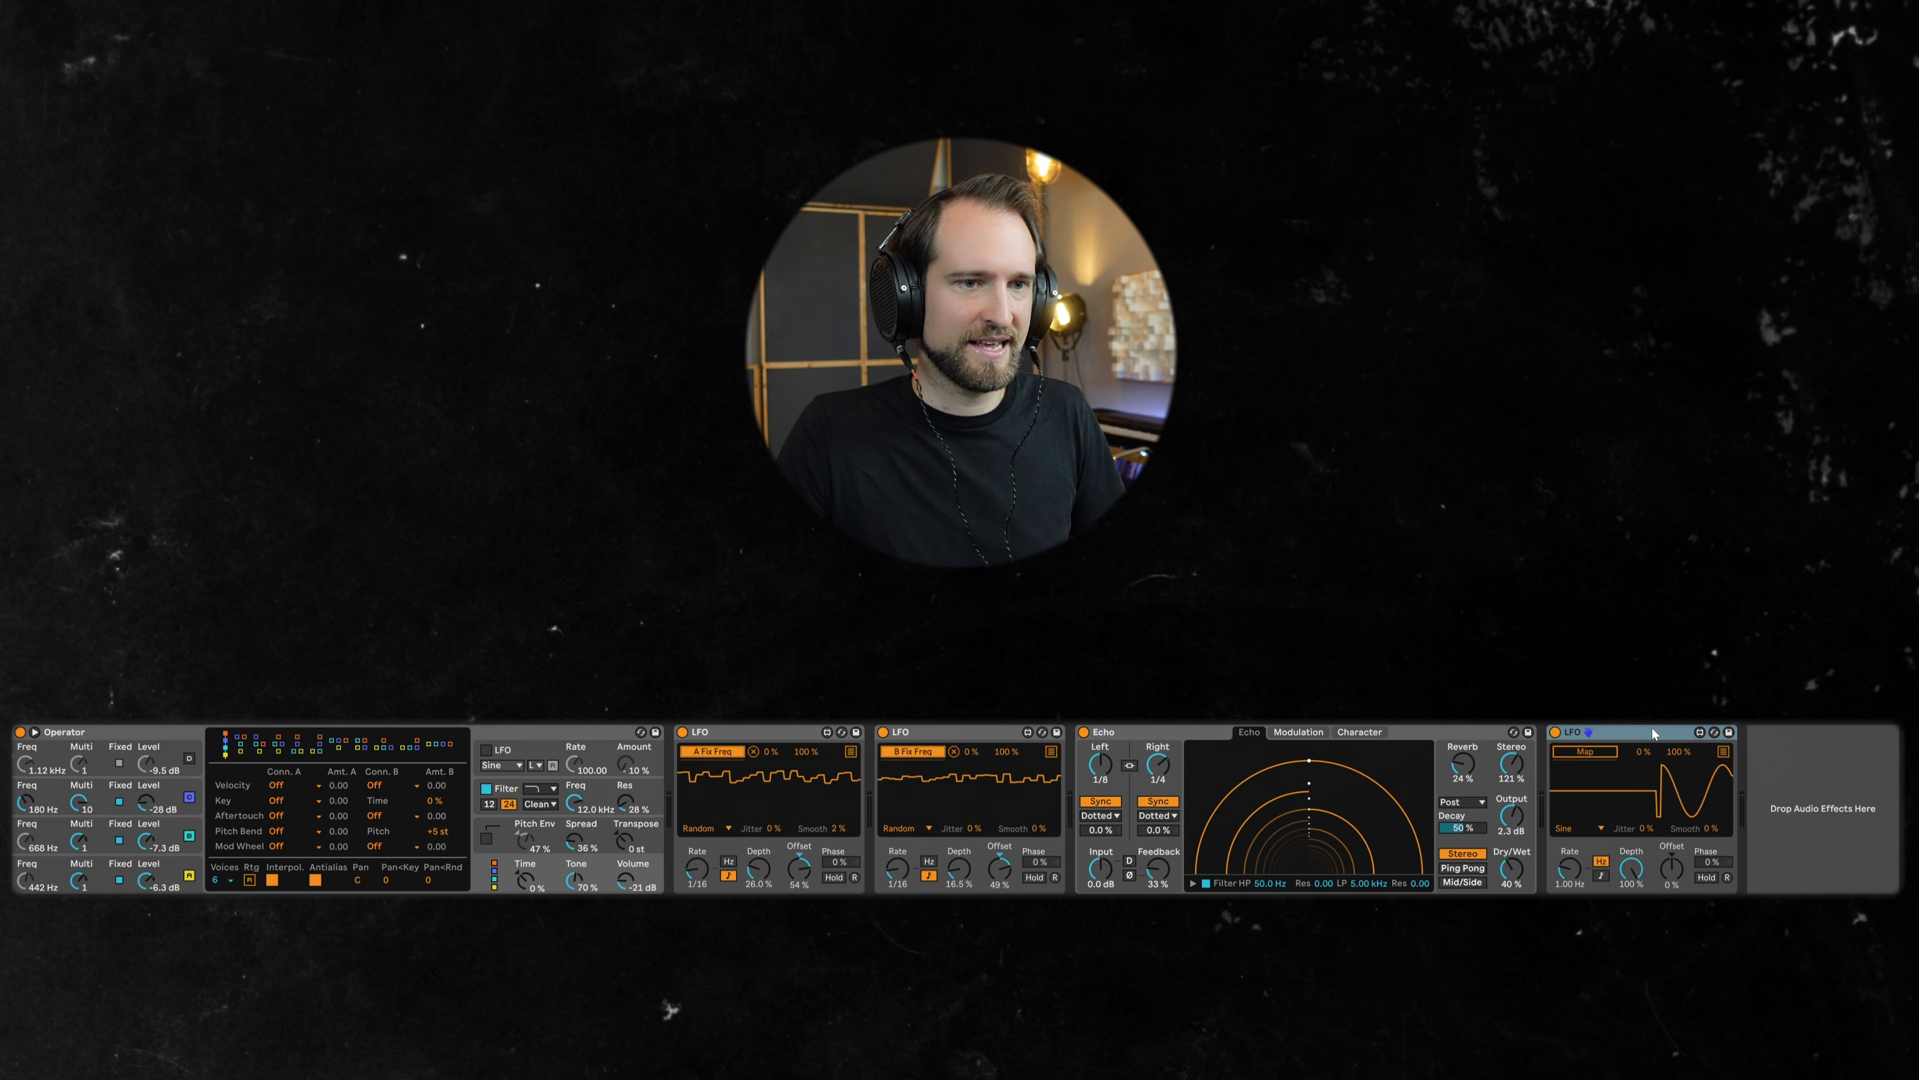
left_click(1595, 753)
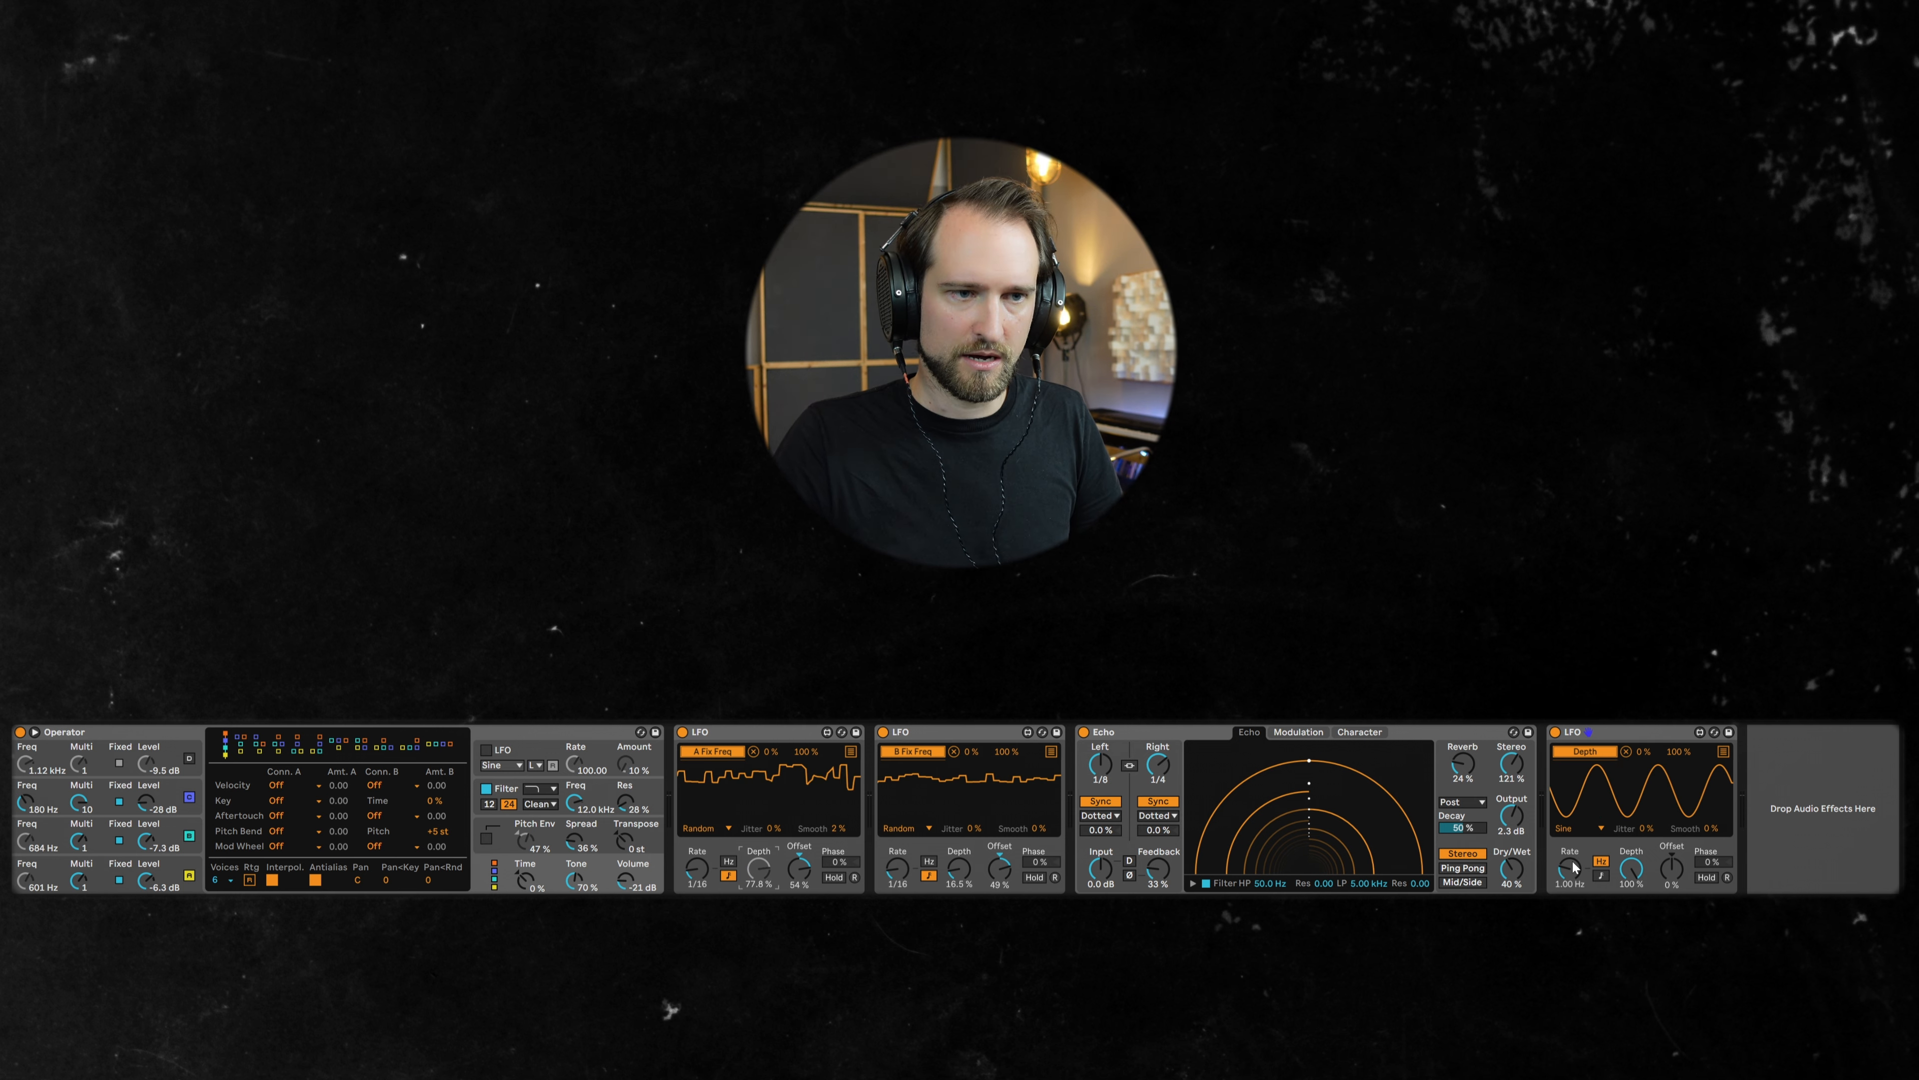
left_click_drag(1570, 867, 1570, 854)
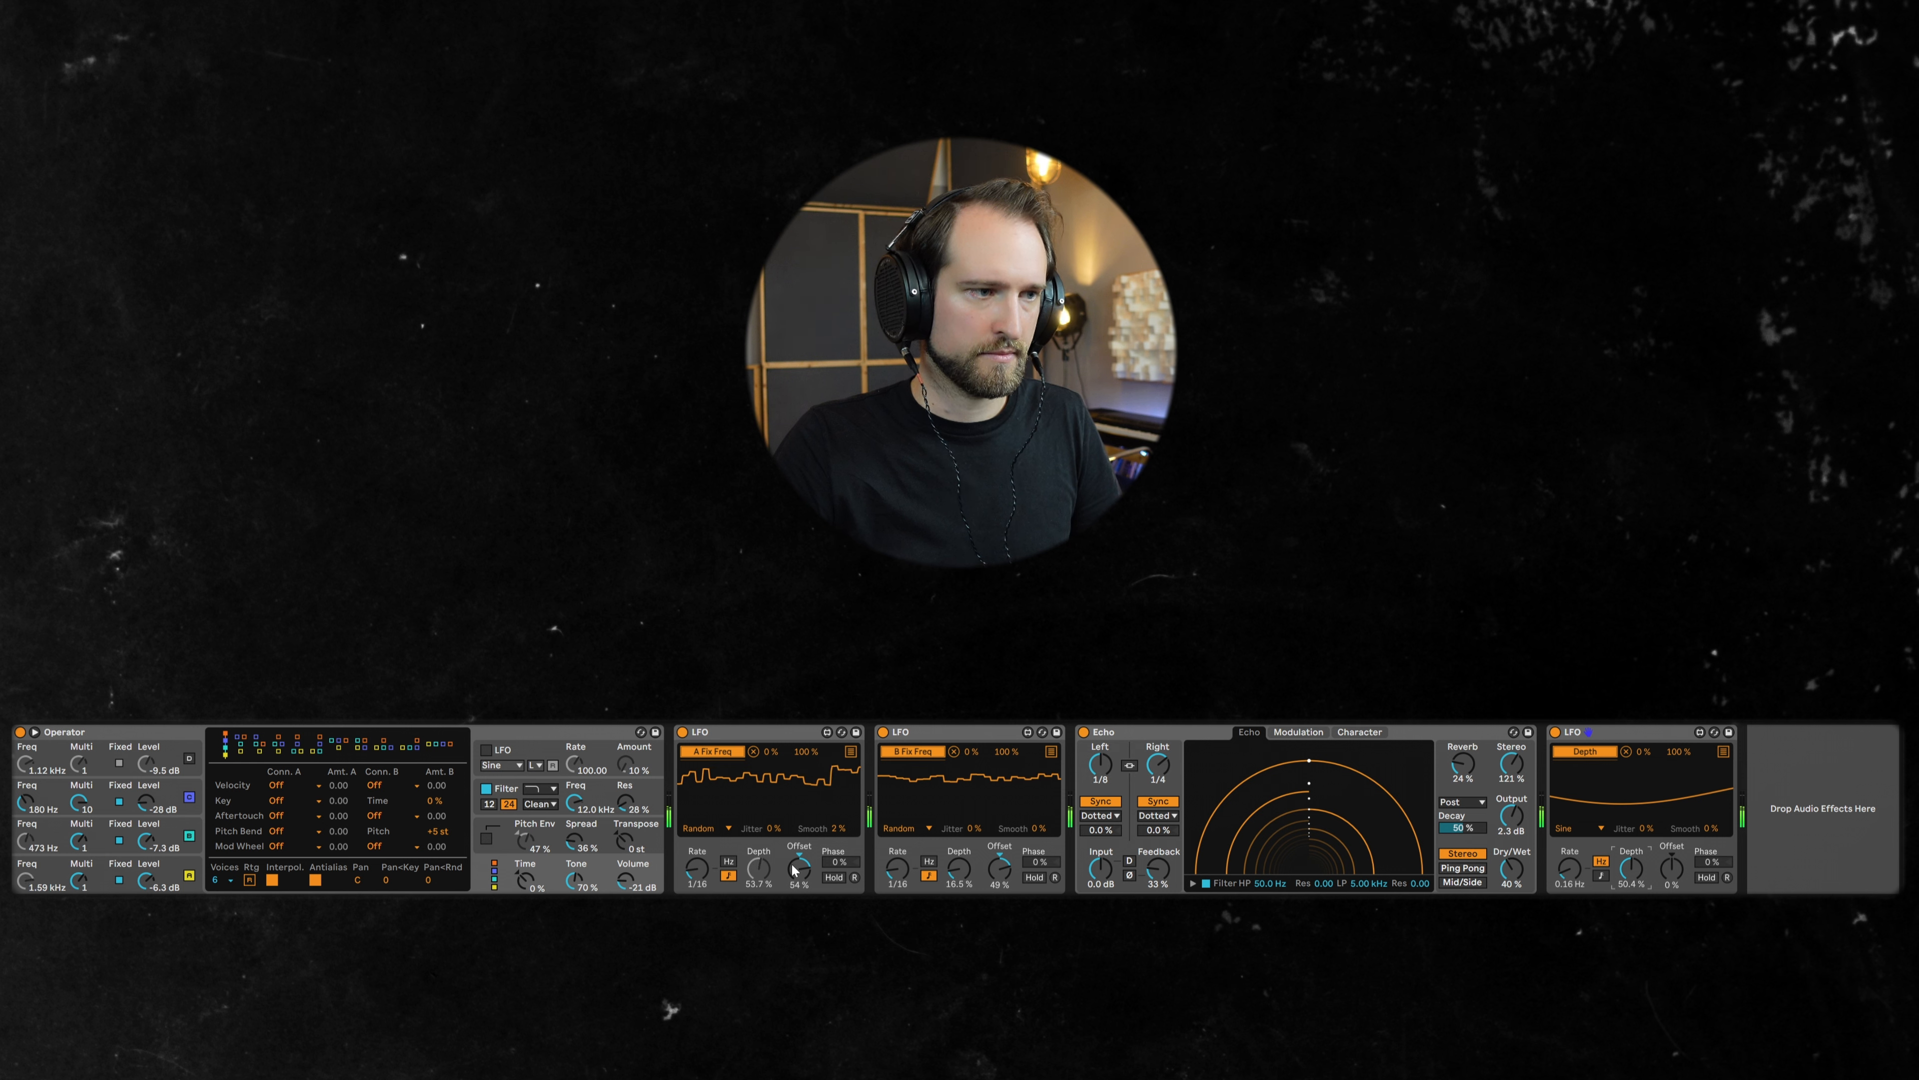
left_click_drag(798, 867, 798, 830)
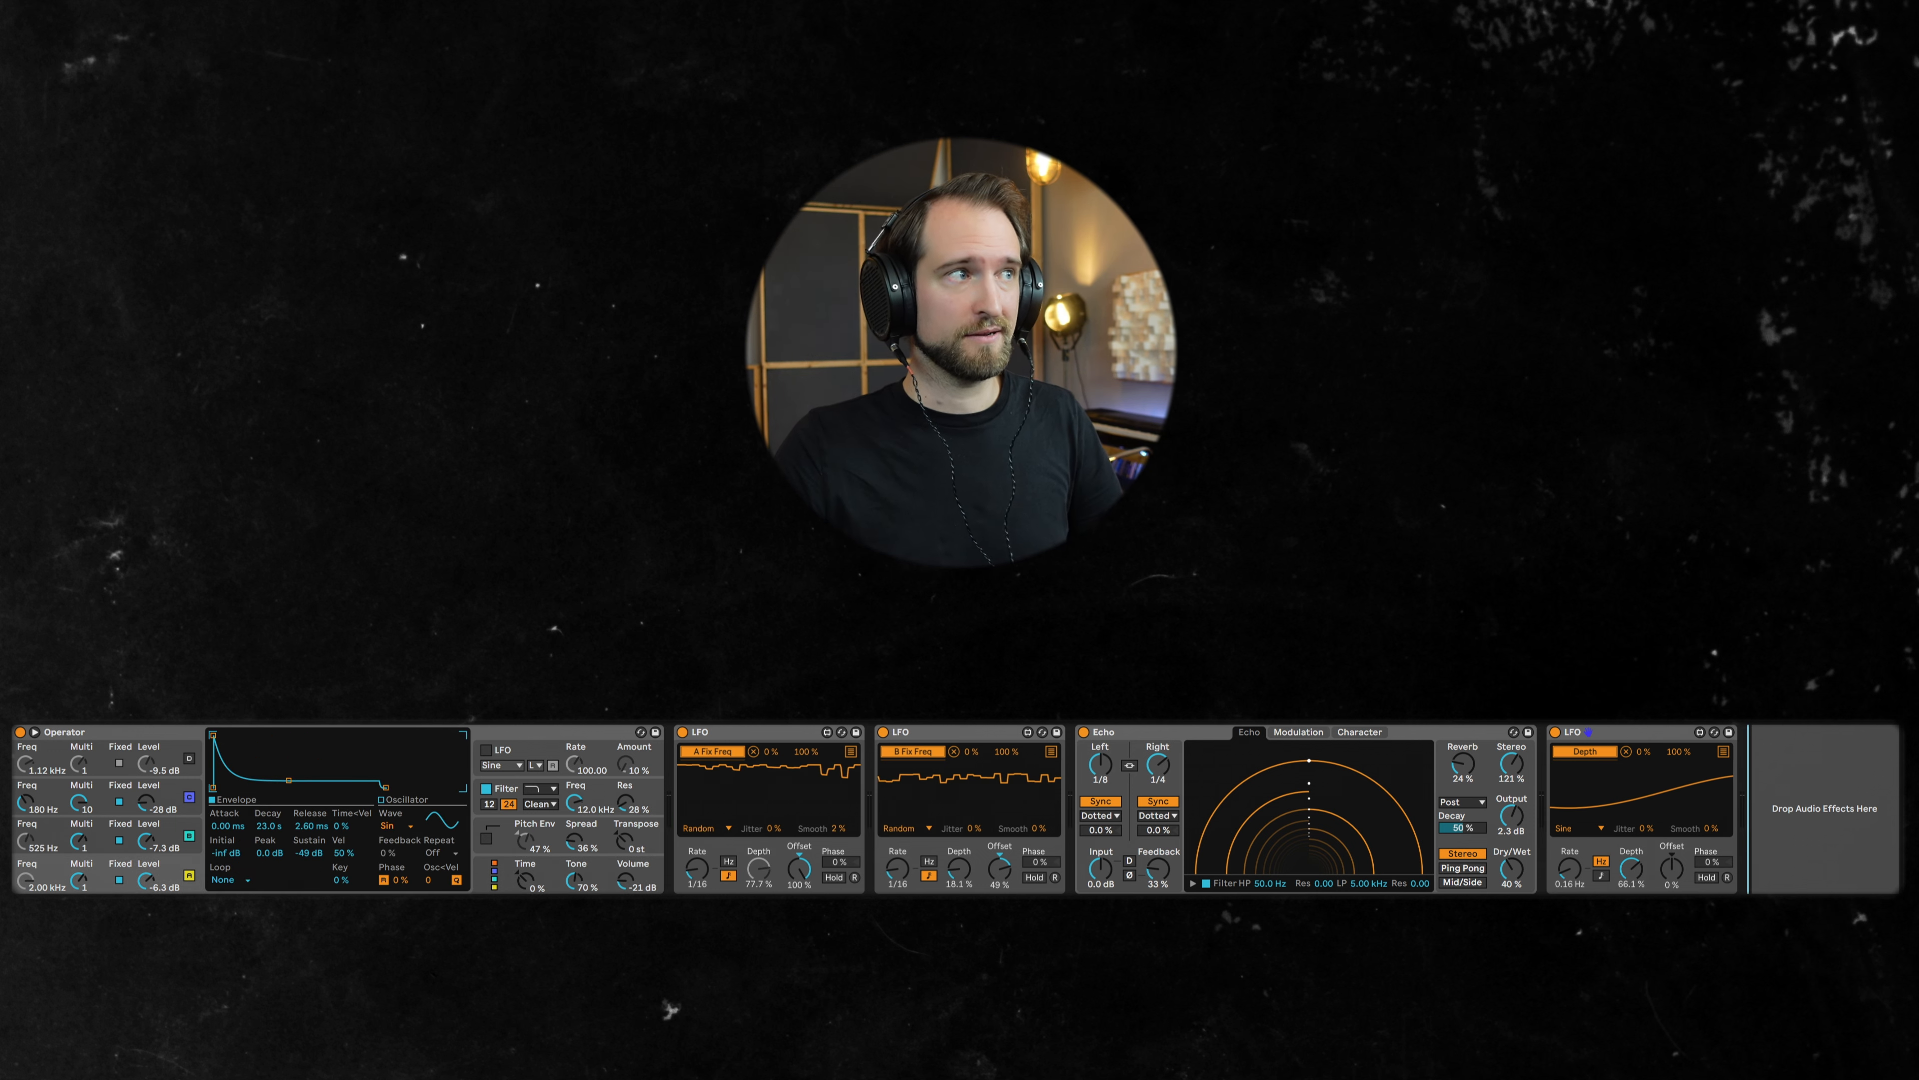
Add another LFO, map it to the second random LFO's depth, and set its rate to 0.18 Hz and depth to 37 %.
left_click_drag(1791, 742, 1786, 768)
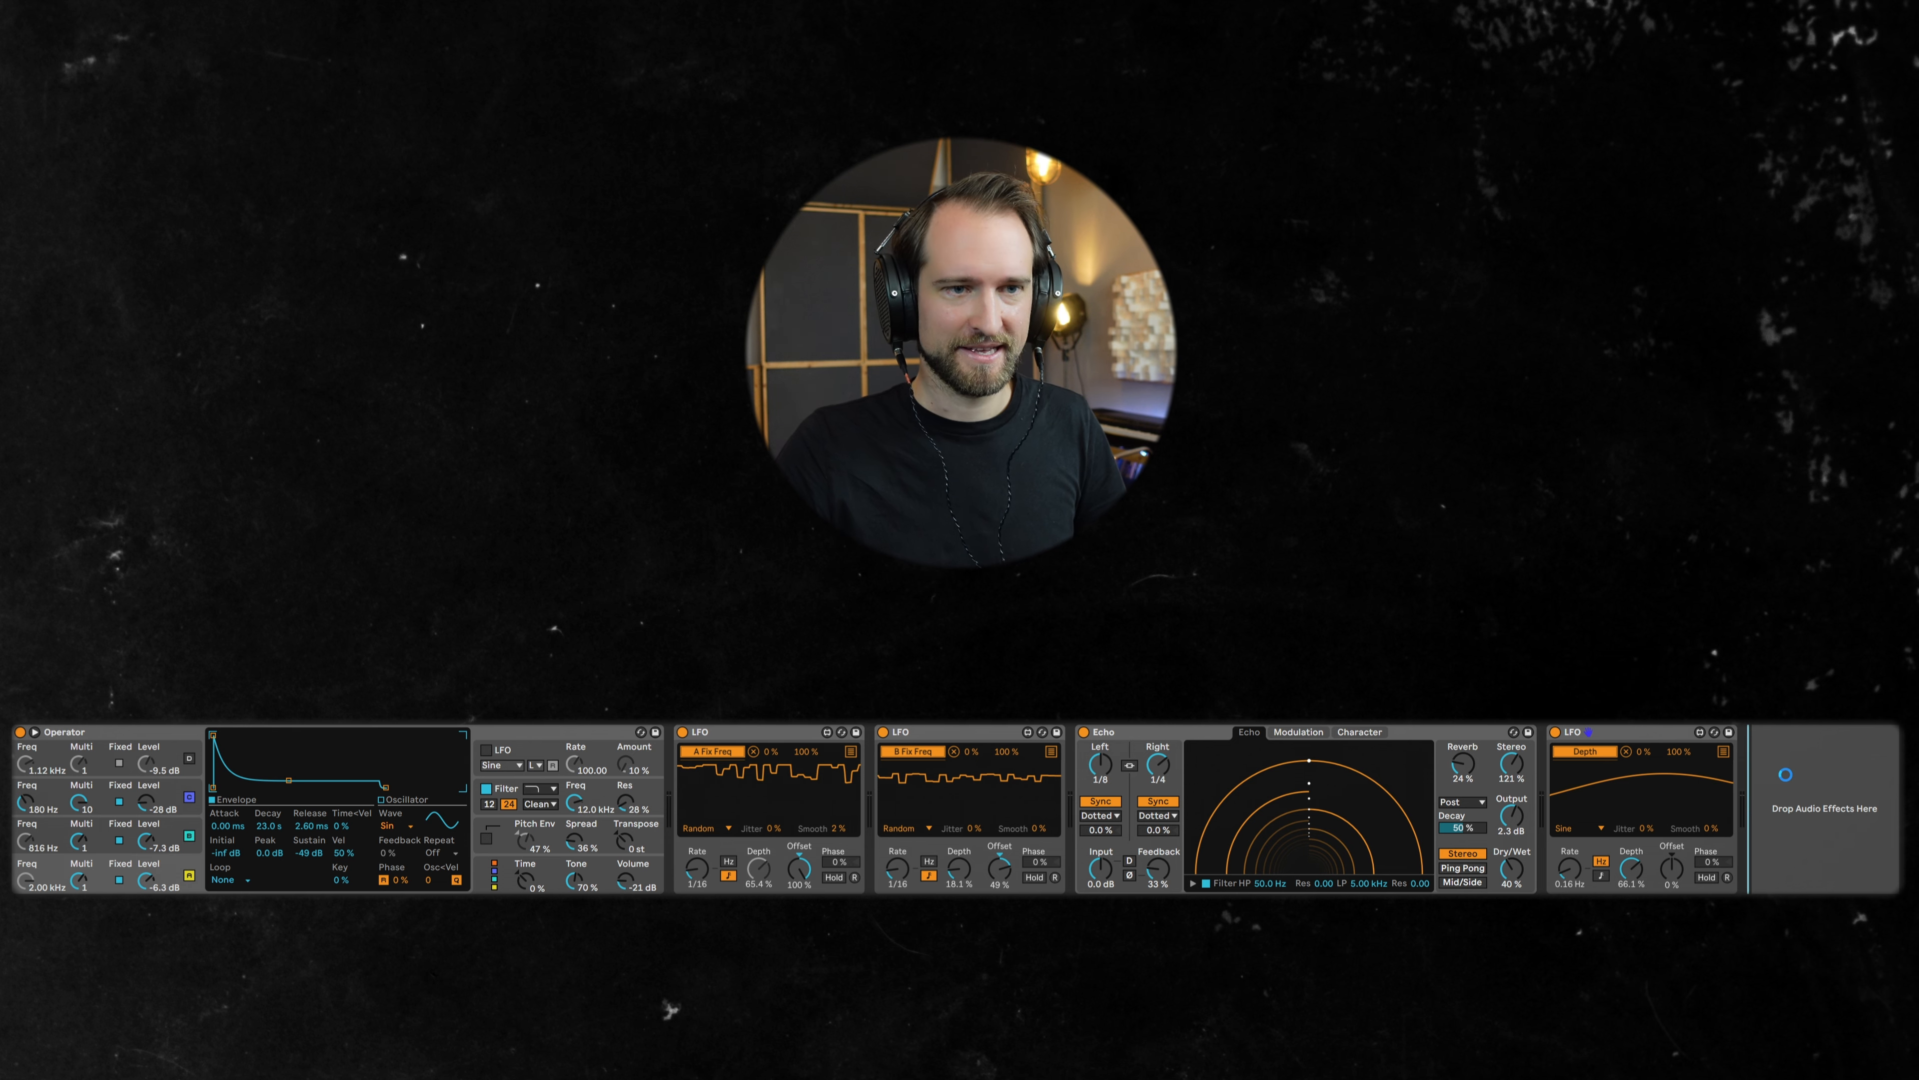
left_click(1740, 752)
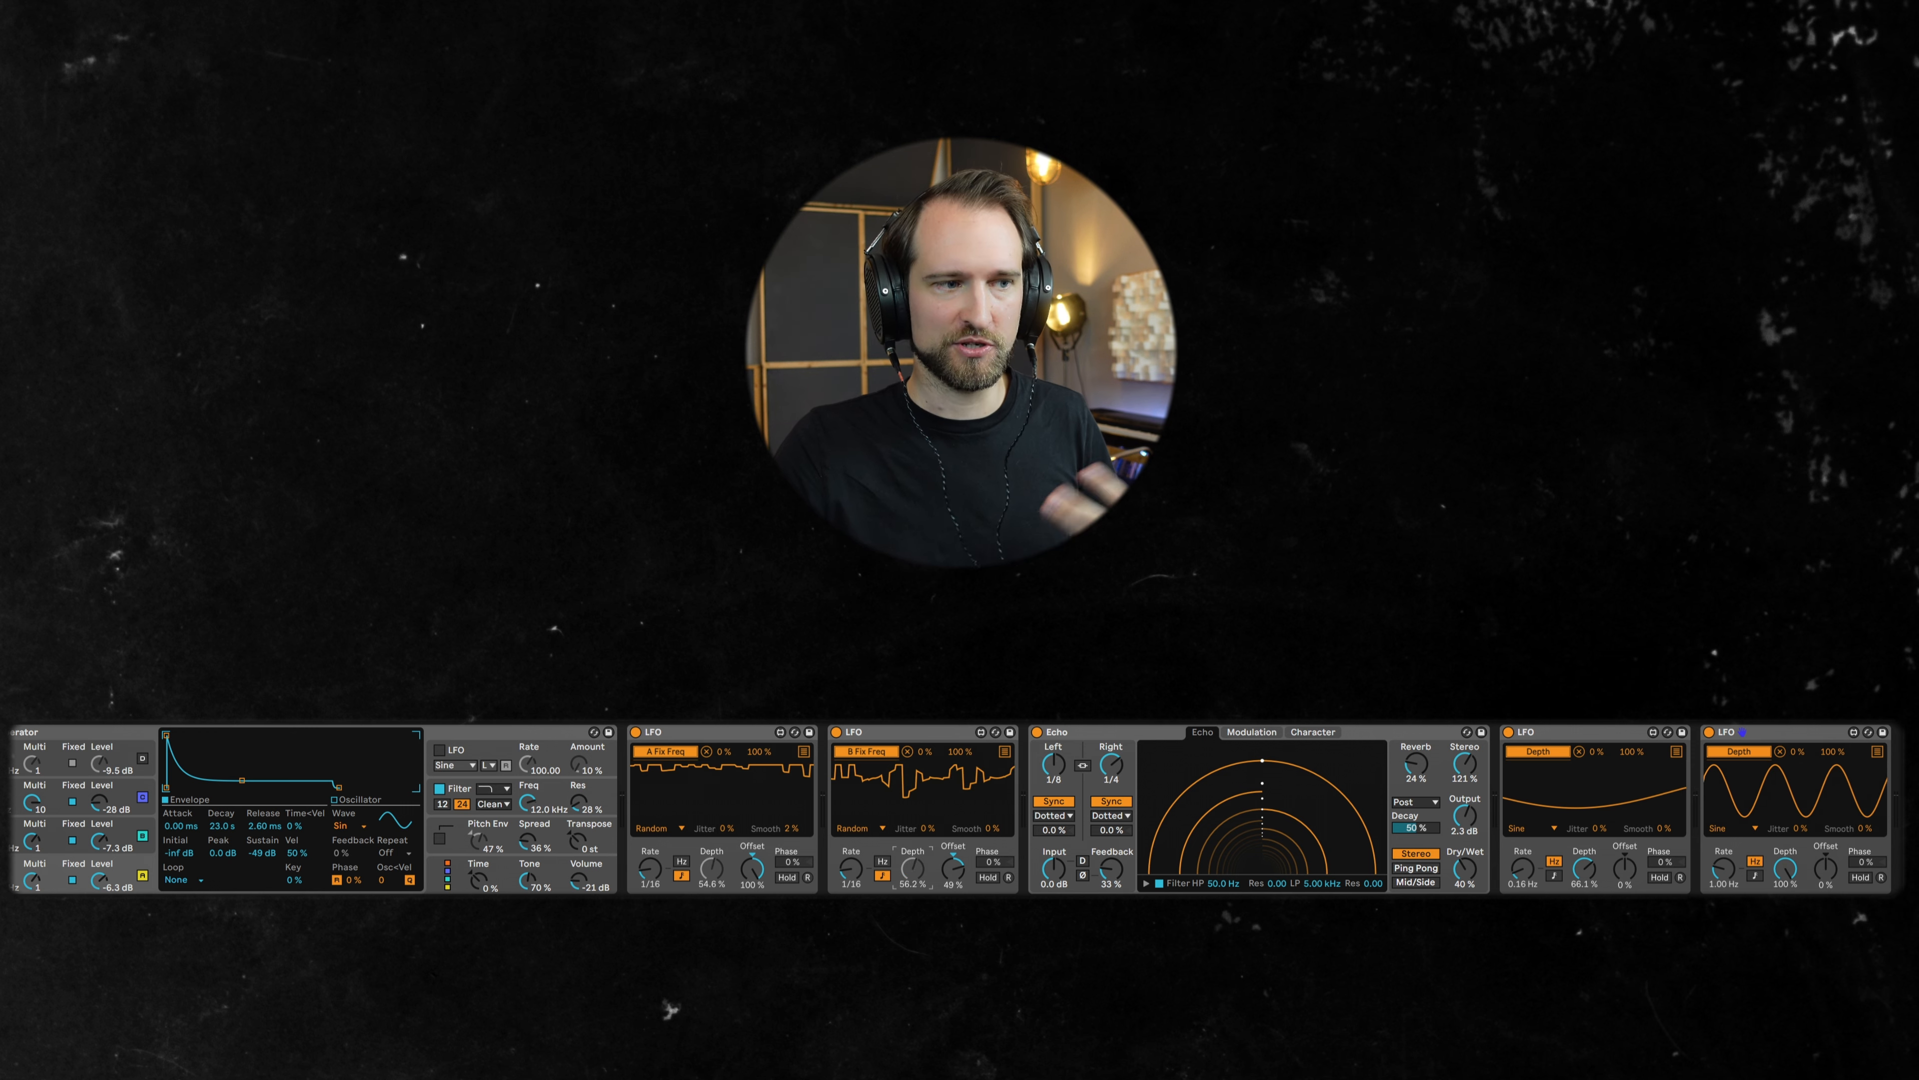
left_click_drag(1723, 869, 1723, 916)
left_click(1777, 869)
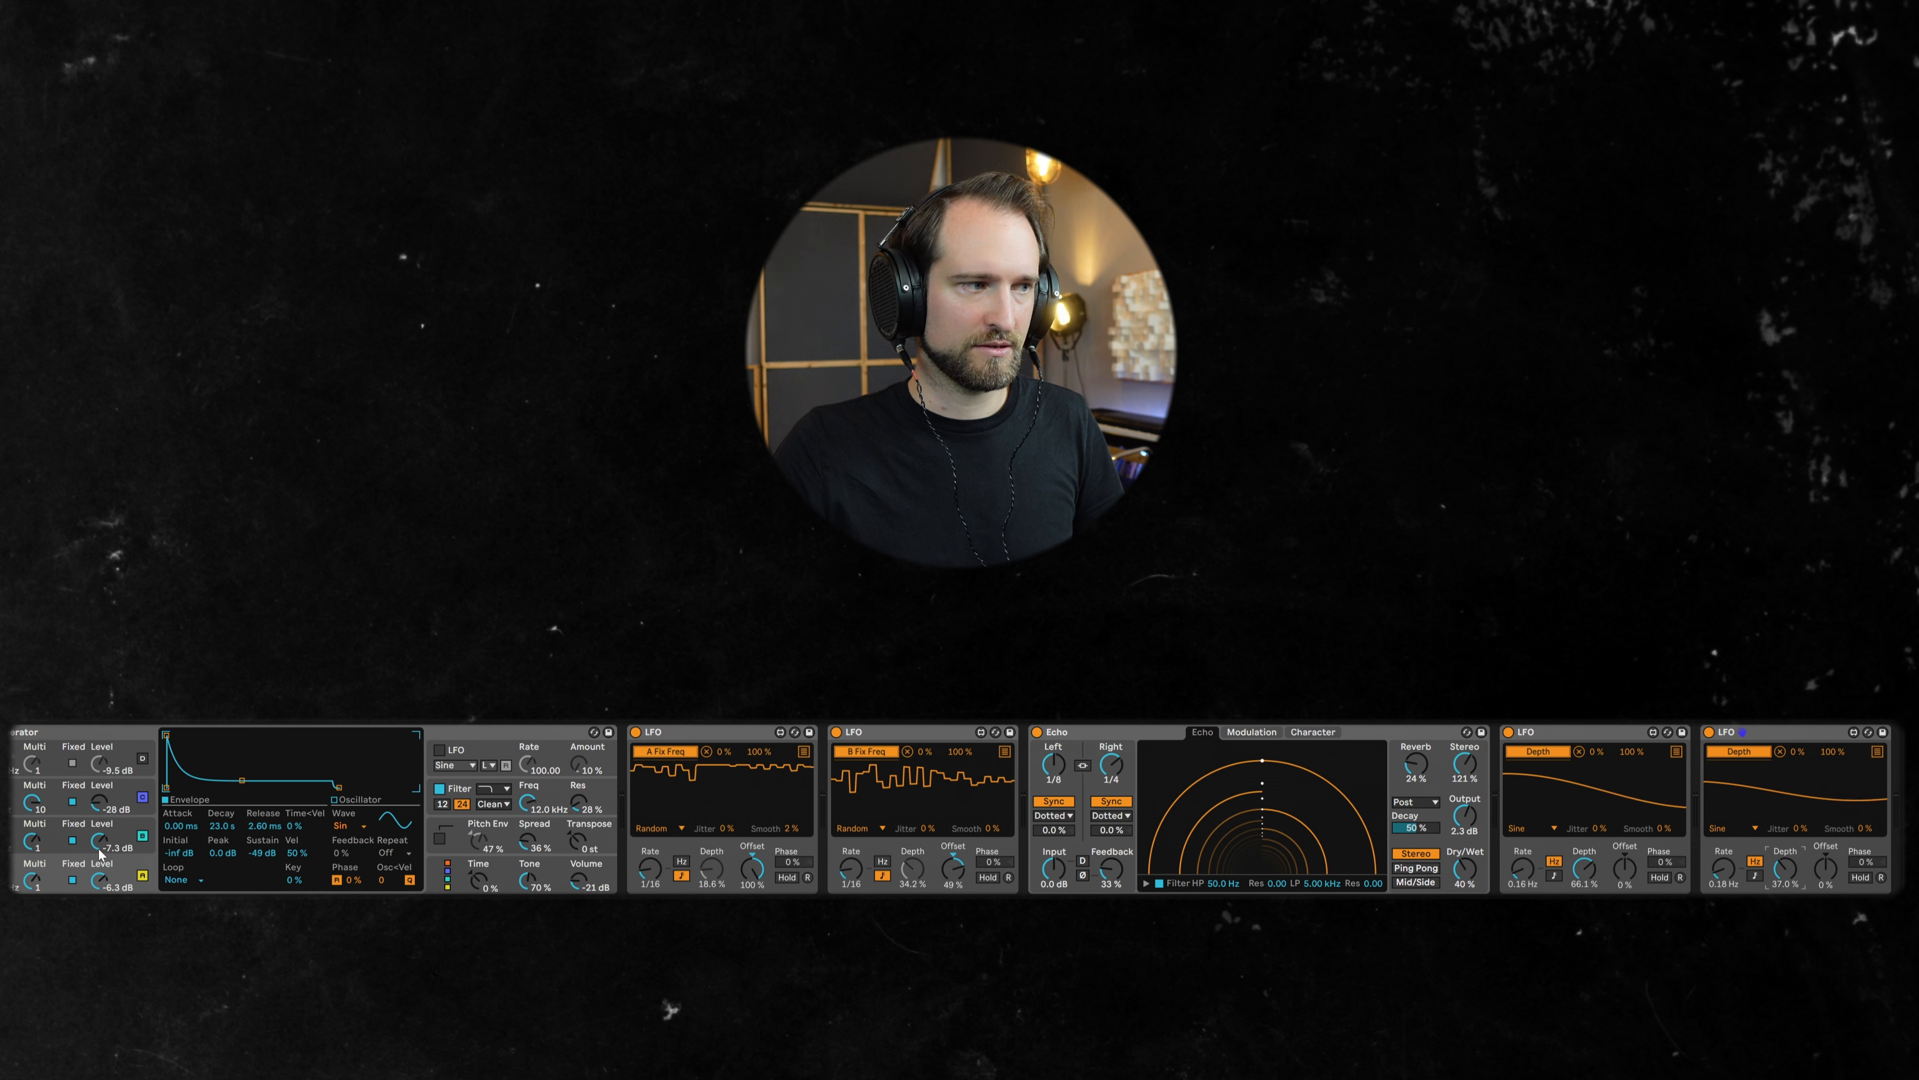
Select oscillator B in Operator to show its envelope settings.
scroll(193, 843, "left", 2)
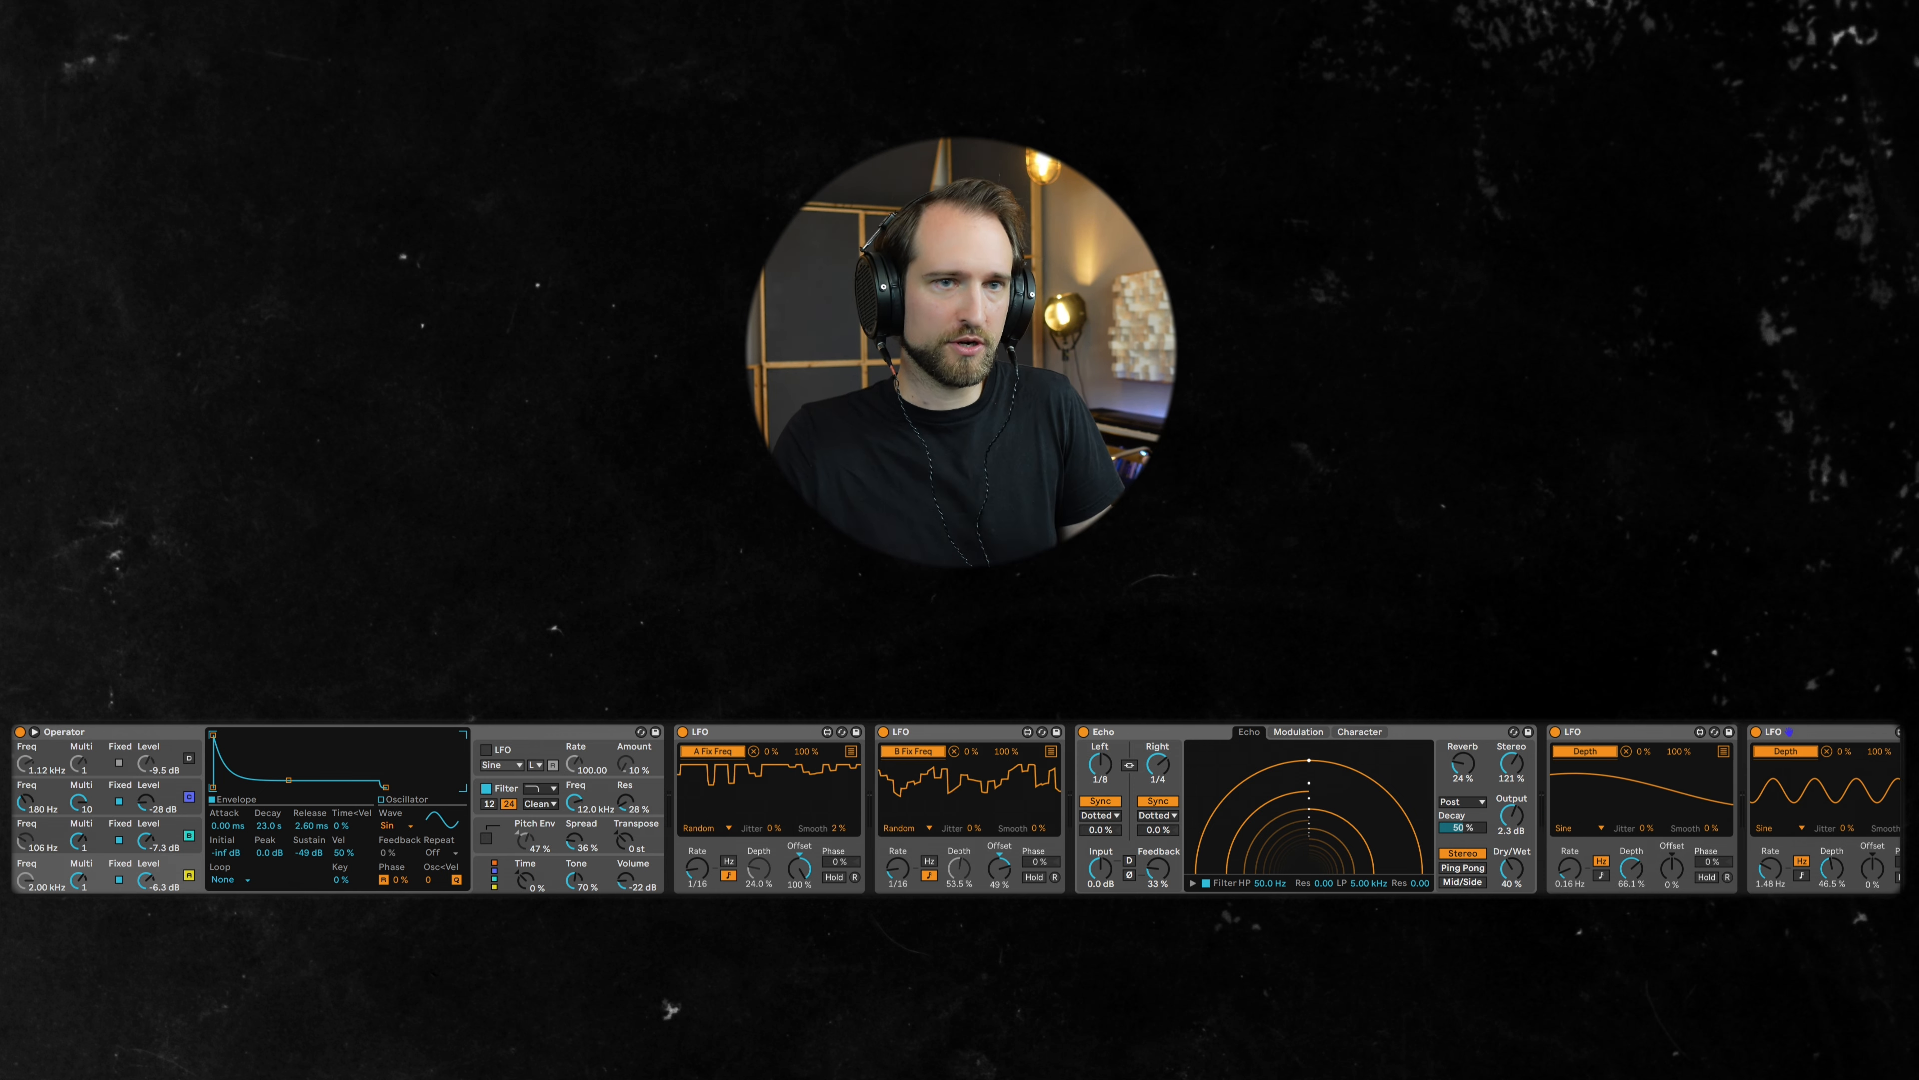
left_click(78, 840)
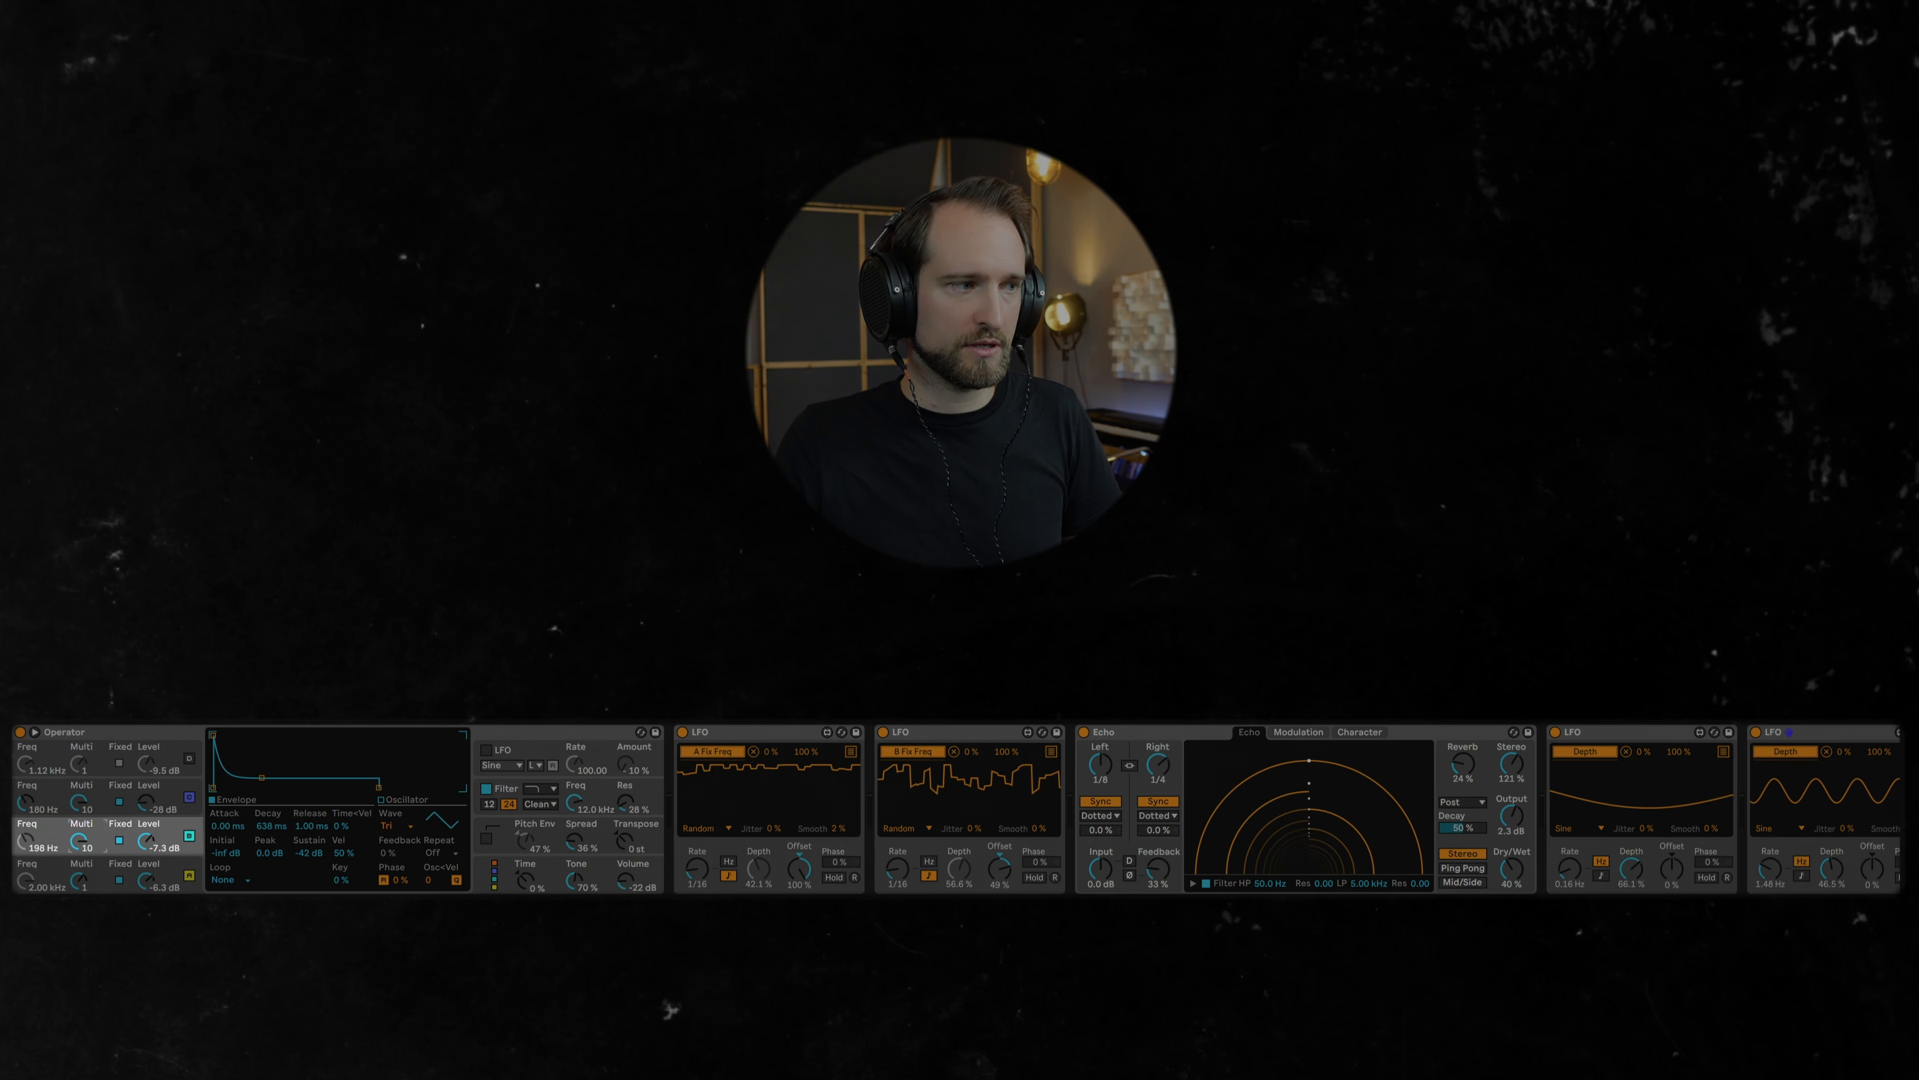